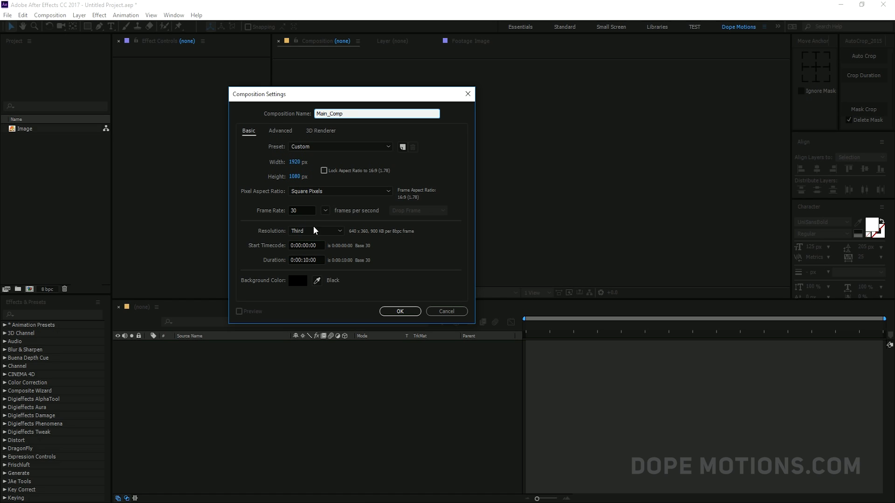
Step: Create the Main_Comp composition at 1920 × 1080 px, 30 fps and 10 seconds, and enlarge the composition viewer
{"action": "left_click", "coordinate": [399, 311]}
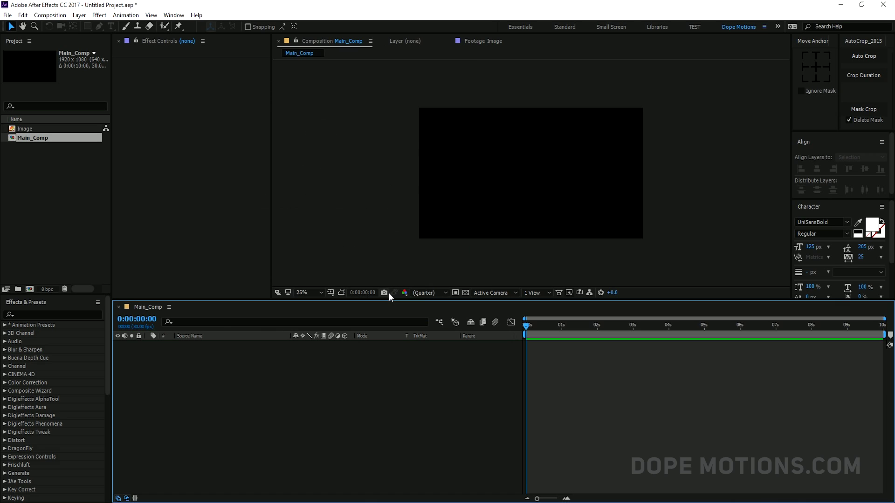
{"action": "left_click_drag", "start_coordinate": [322, 304], "coordinate": [321, 333]}
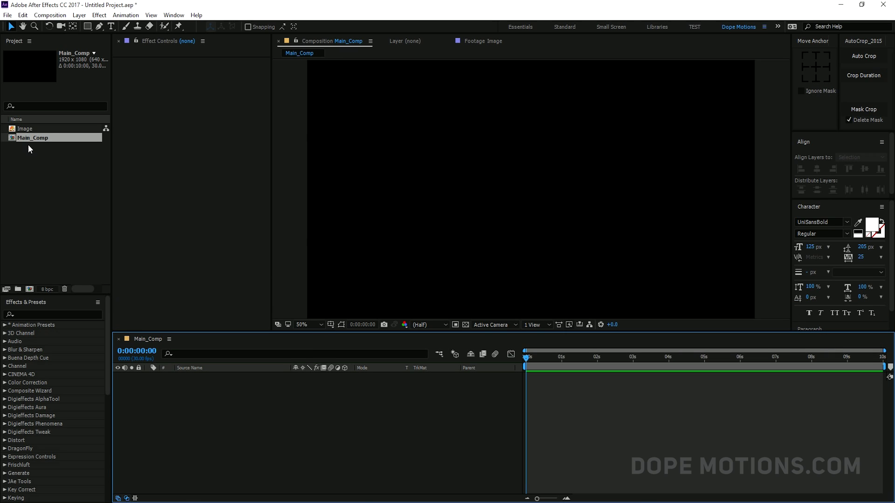
Step: Create a second composition named Footage at 1920 × 1080 px, 30 fps and 10 seconds
{"action": "left_click", "coordinate": [25, 129]}
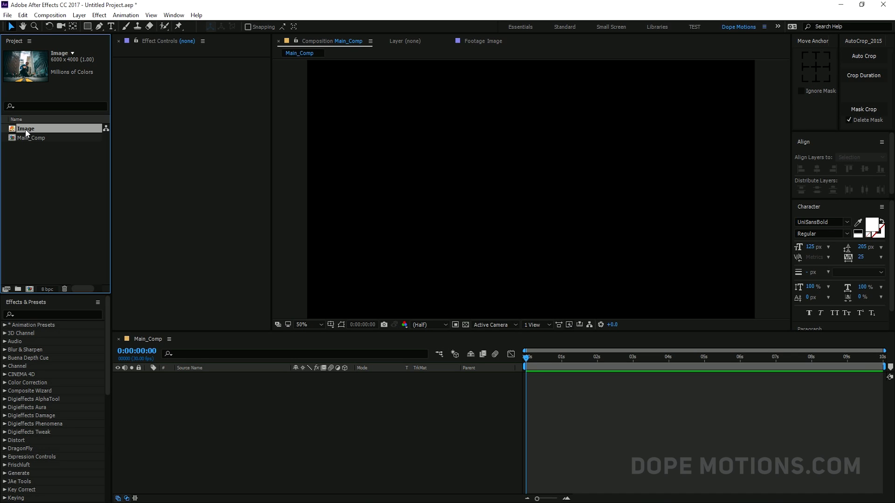
{"action": "left_click", "coordinate": [29, 289]}
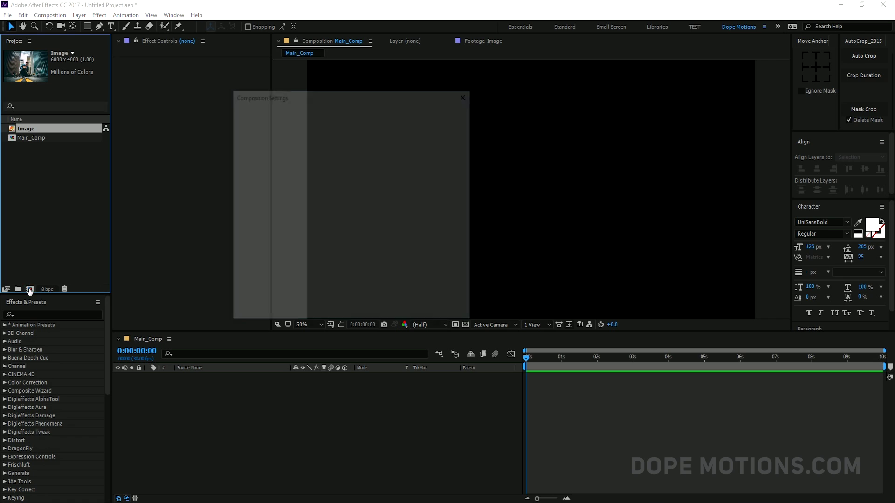
{"action": "type", "text": "Footage"}
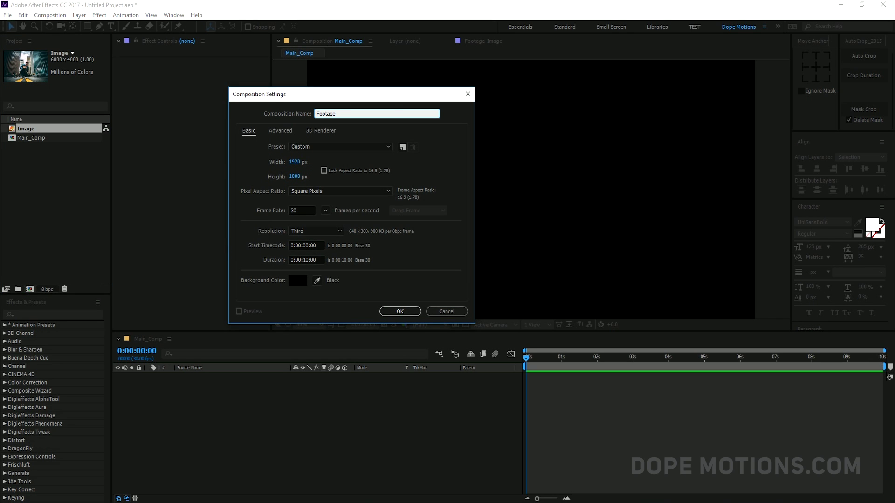
{"action": "left_click", "coordinate": [408, 310]}
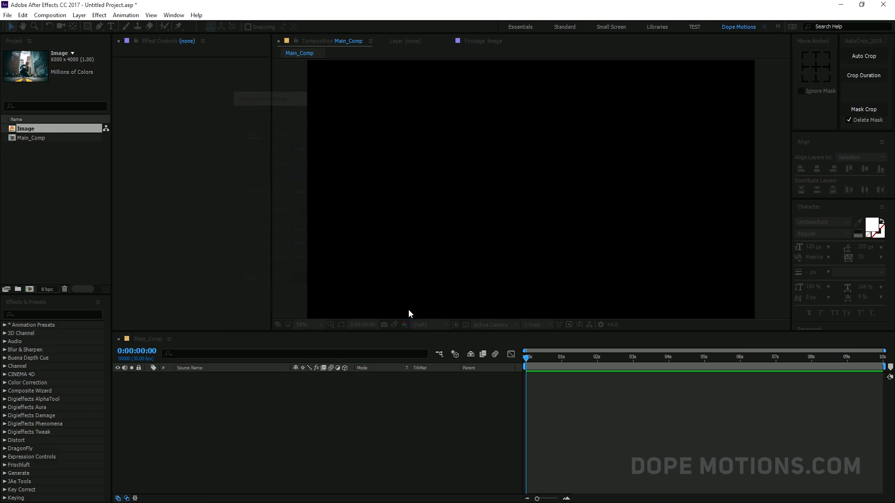
Step: Add the Image file to the Footage composition and scale the layer to 33%
{"action": "left_click_drag", "start_coordinate": [23, 138], "coordinate": [260, 389]}
{"action": "key", "text": "comma"}
{"action": "key", "text": "comma"}
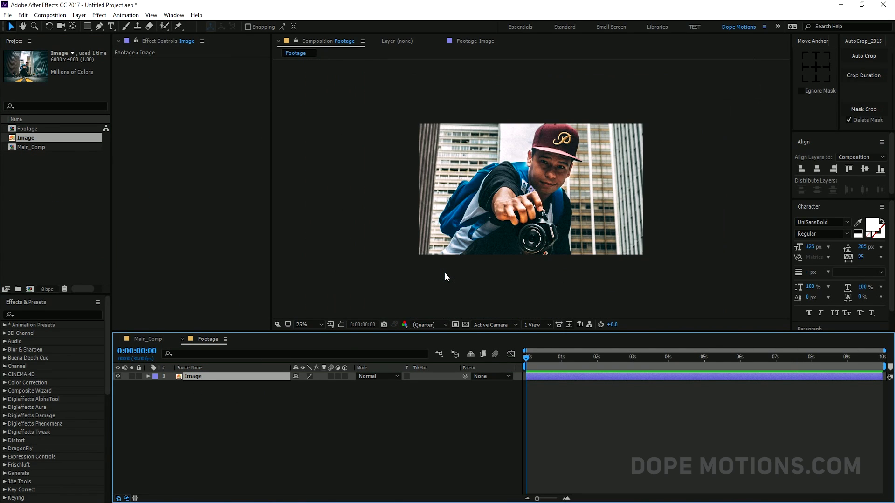
{"action": "key", "text": "s"}
{"action": "left_click_drag", "start_coordinate": [320, 385], "coordinate": [291, 385]}
Step: Move the photo upward in the Footage frame until its lower edge nearly meets the frame's bottom edge
{"action": "left_click", "coordinate": [539, 219]}
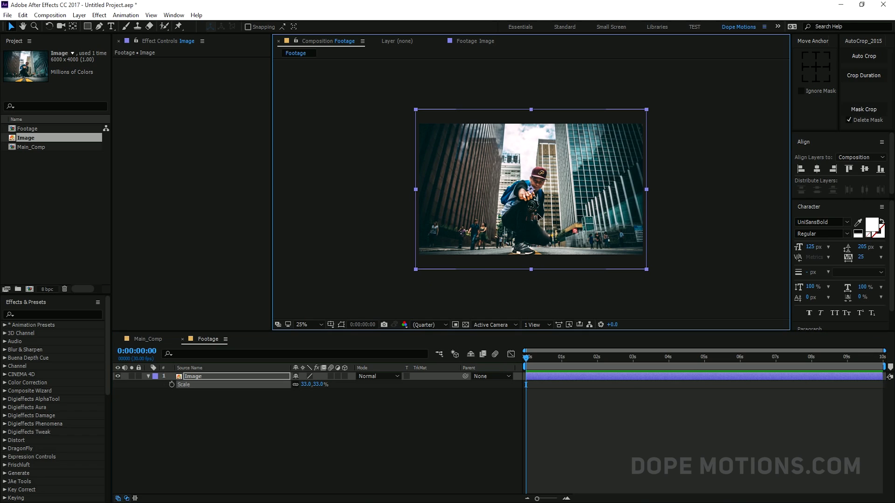
{"action": "key", "text": "F2"}
{"action": "left_click_drag", "start_coordinate": [537, 215], "coordinate": [537, 209]}
{"action": "left_click", "coordinate": [525, 266]}
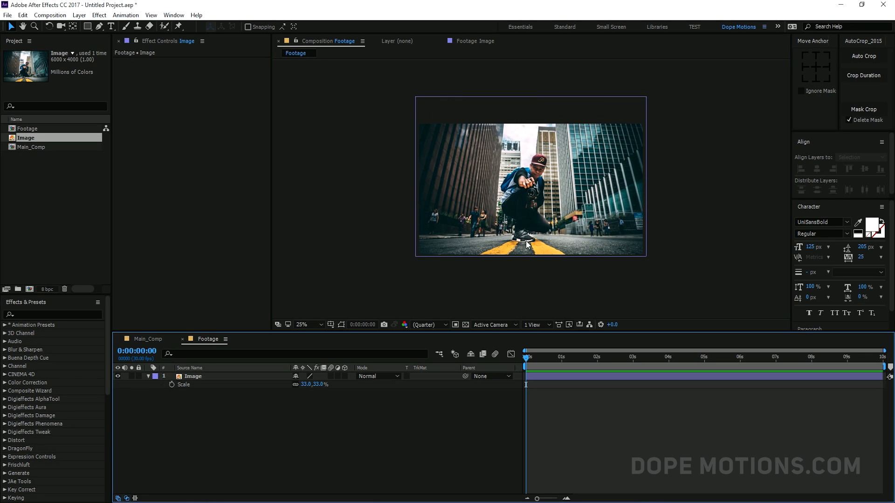
Step: Nest the Footage composition in Main_Comp and turn it into a 3D layer
{"action": "left_click", "coordinate": [148, 339]}
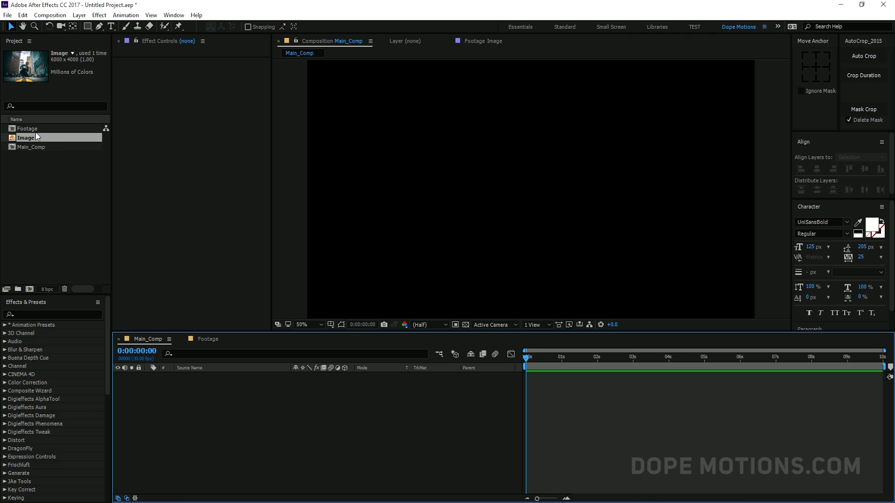
{"action": "left_click_drag", "start_coordinate": [24, 127], "coordinate": [223, 410]}
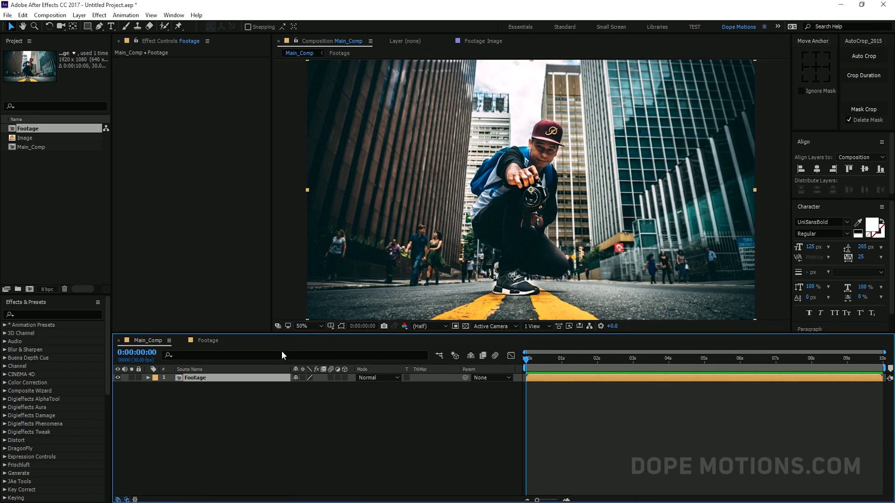
{"action": "left_click_drag", "start_coordinate": [281, 332], "coordinate": [298, 353]}
{"action": "left_click", "coordinate": [345, 397]}
{"action": "left_click", "coordinate": [275, 415]}
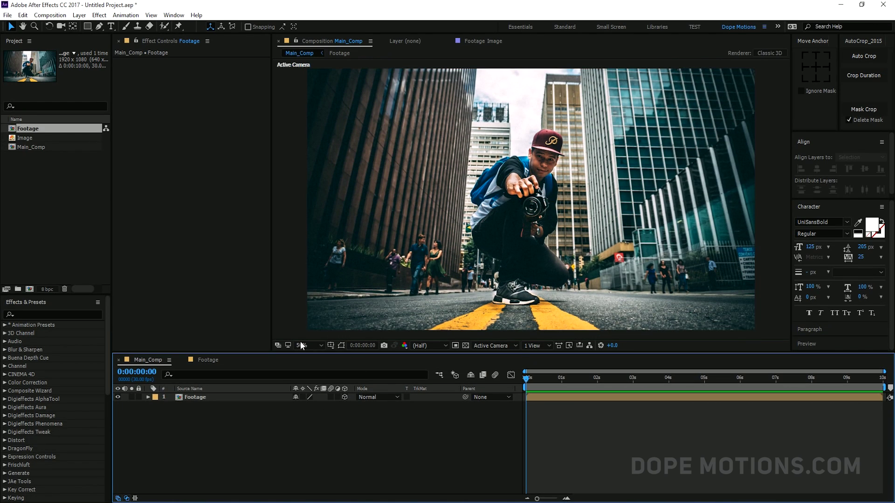
Step: Add a text layer reading DESIGN over the photo in Main_Comp
{"action": "left_click", "coordinate": [112, 27]}
{"action": "left_click", "coordinate": [454, 177]}
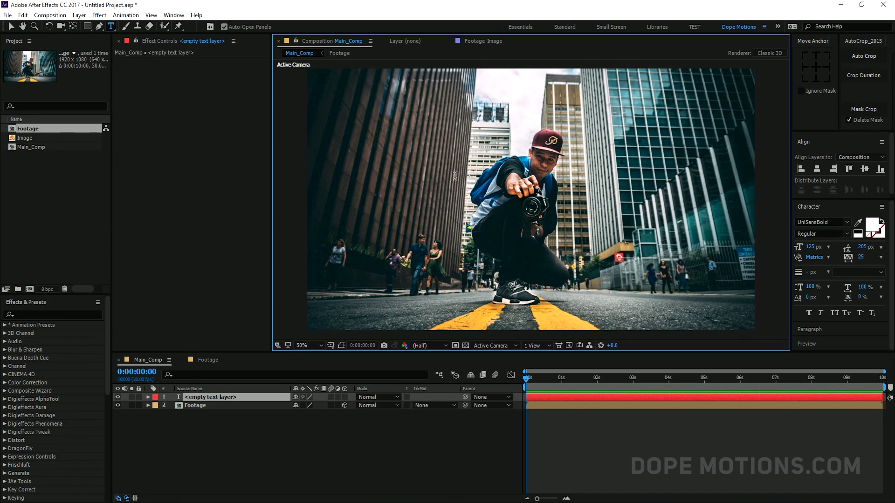
{"action": "type", "text": "DESIG"}
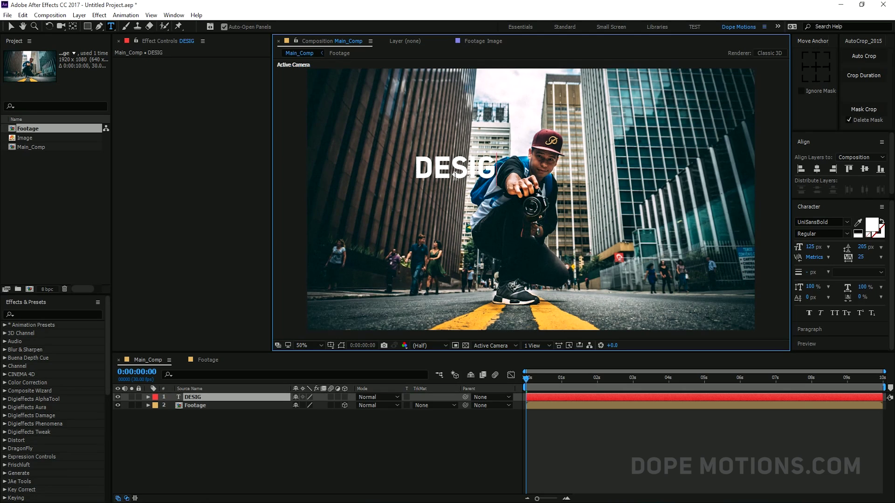
{"action": "type", "text": "N"}
{"action": "left_click", "coordinate": [11, 27]}
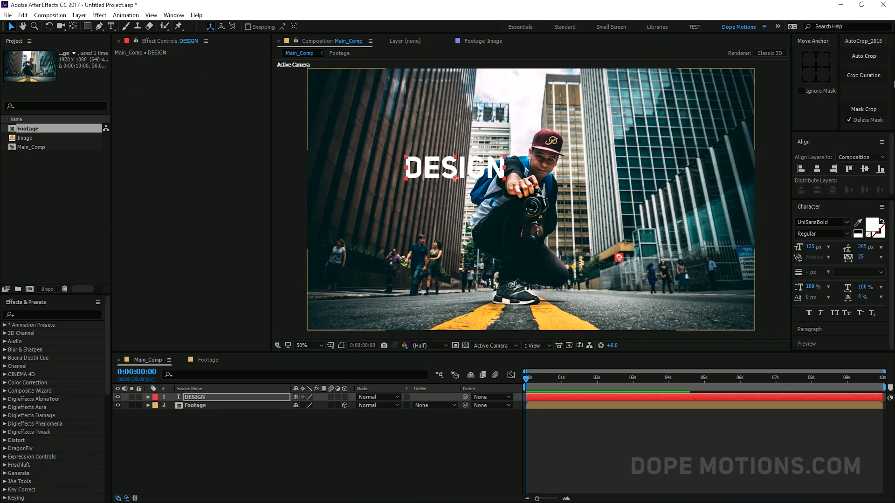
Step: Center the DESIGN text's anchor point and align the text to the middle of the composition
{"action": "left_click", "coordinate": [815, 65]}
{"action": "left_click", "coordinate": [864, 169]}
{"action": "left_click", "coordinate": [152, 468]}
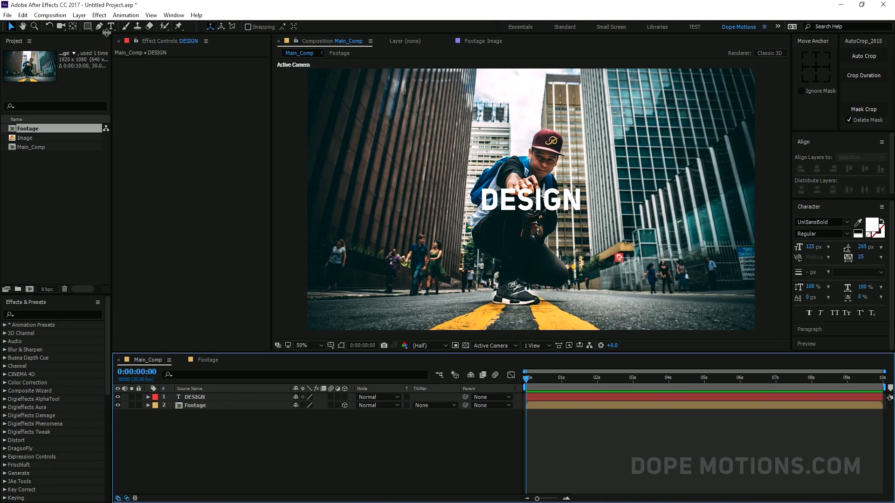
Step: Draw a rectangle of about 496 × 118 px around the DESIGN text and set its fill to none
{"action": "left_click", "coordinate": [87, 26]}
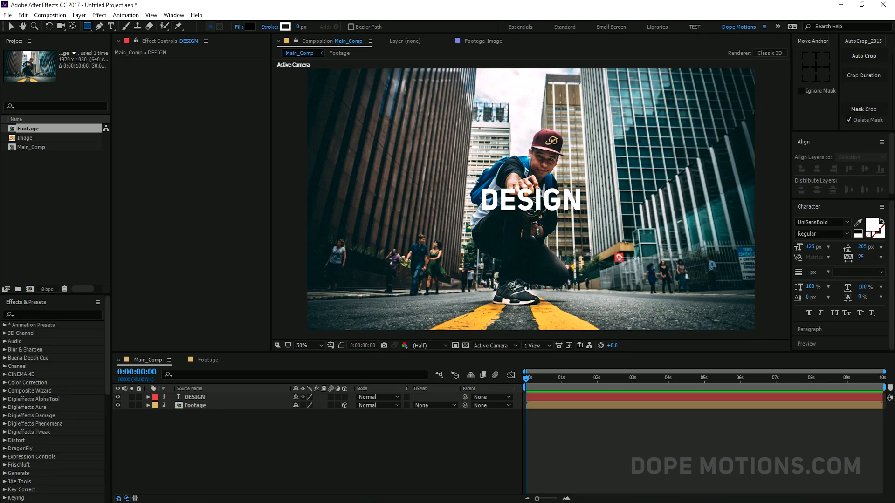
{"action": "mouse_move", "coordinate": [474, 182]}
{"action": "left_mouse_down"}
{"action": "mouse_move", "coordinate": [541, 212]}
{"action": "mouse_move", "coordinate": [590, 212]}
{"action": "left_mouse_up"}
{"action": "left_click", "coordinate": [240, 27]}
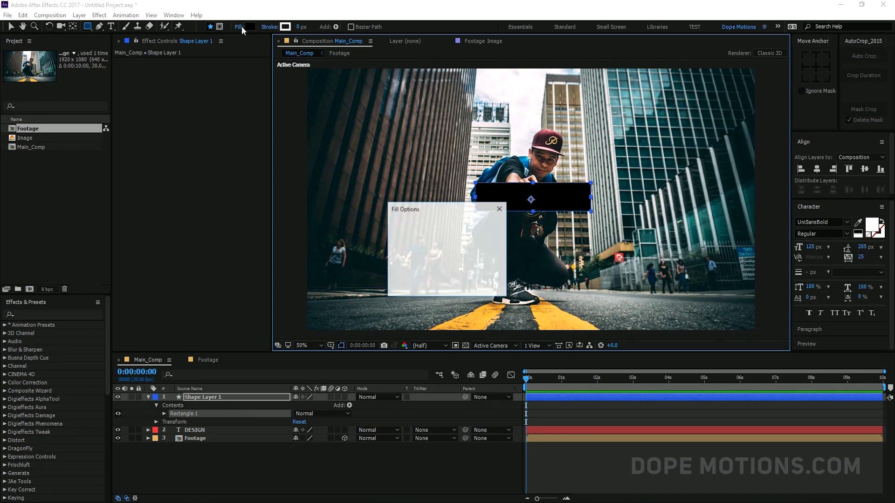
{"action": "left_click", "coordinate": [399, 230]}
{"action": "left_click", "coordinate": [431, 282]}
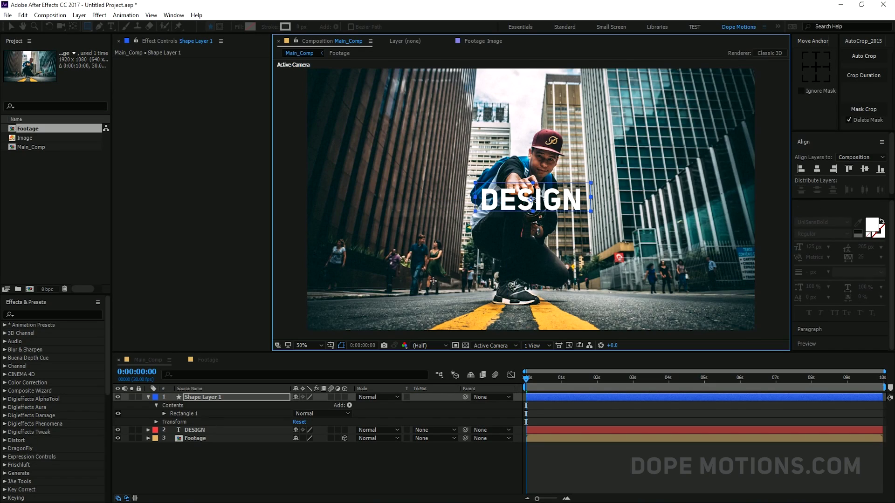
Step: Set the rectangle's stroke width to 8 px
{"action": "left_click", "coordinate": [300, 27]}
{"action": "type", "text": "5"}
{"action": "key", "text": "Return"}
{"action": "type", "text": "8"}
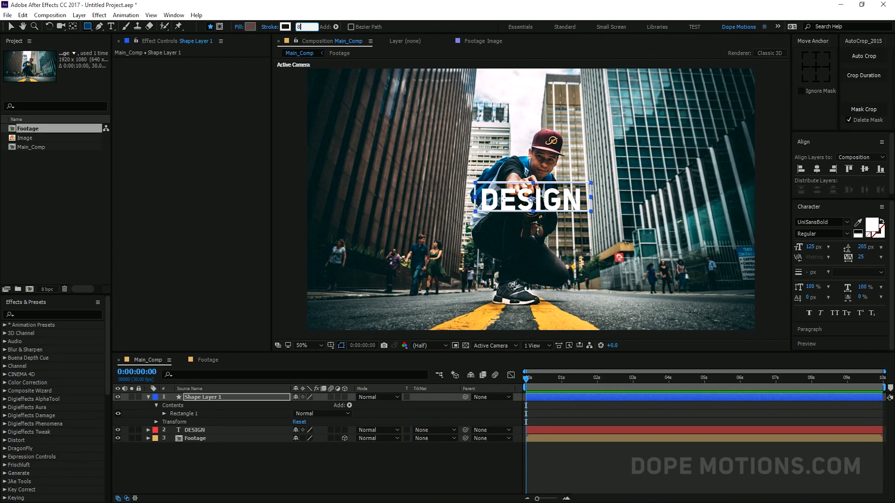
Step: Center the rectangle's anchor point and align the shape to the middle of the composition
{"action": "left_click", "coordinate": [11, 27]}
{"action": "left_click", "coordinate": [816, 66]}
{"action": "left_click", "coordinate": [817, 169]}
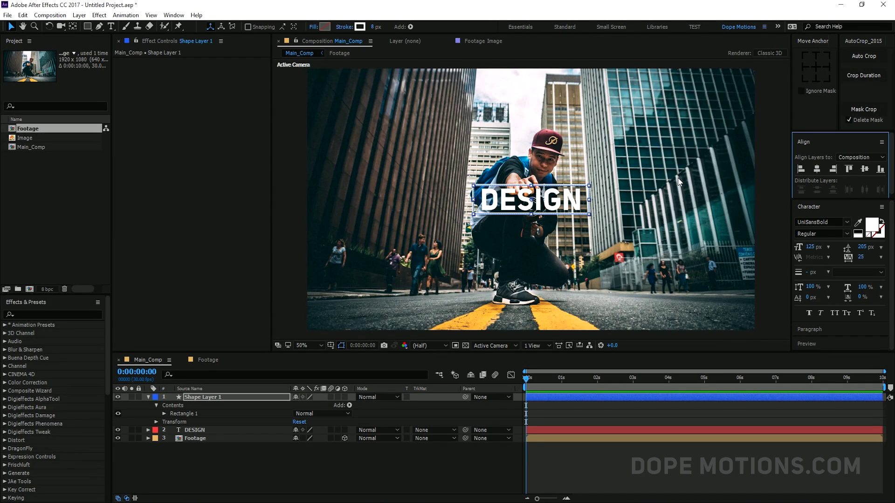
{"action": "left_click", "coordinate": [193, 476]}
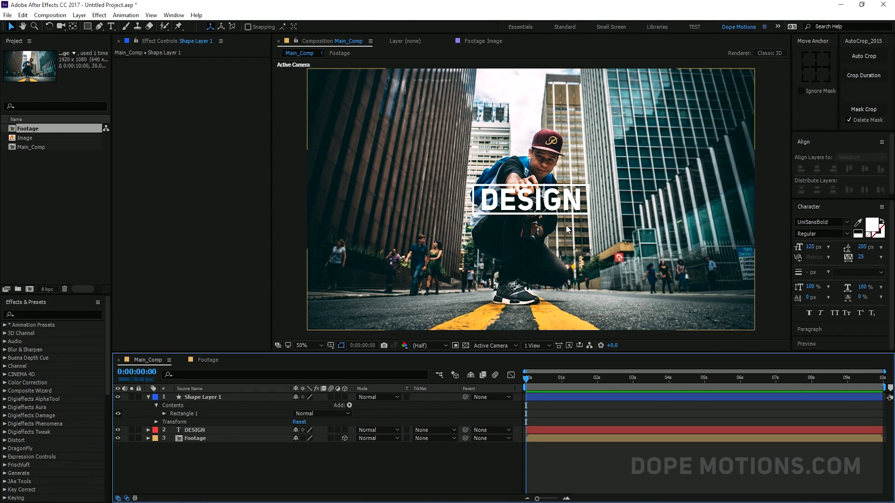
Step: Set the DESIGN text's font size to 150 px
{"action": "left_click", "coordinate": [191, 431]}
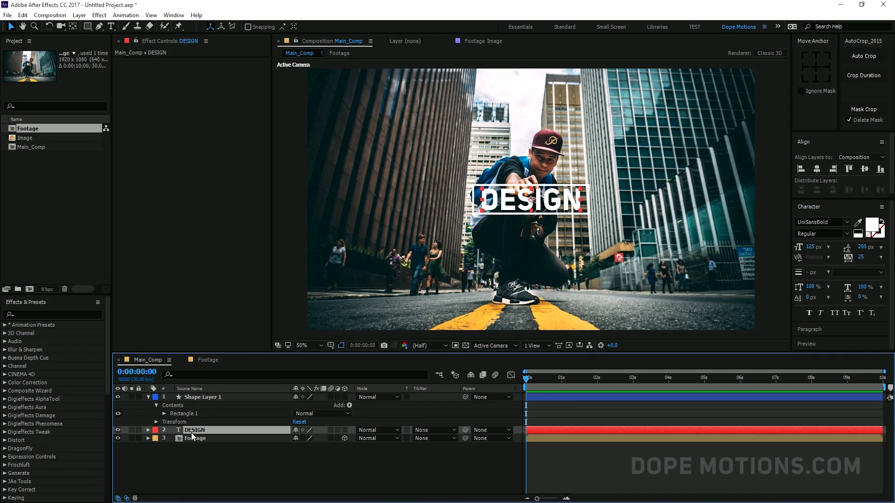
{"action": "left_click", "coordinate": [811, 247]}
{"action": "type", "text": "150"}
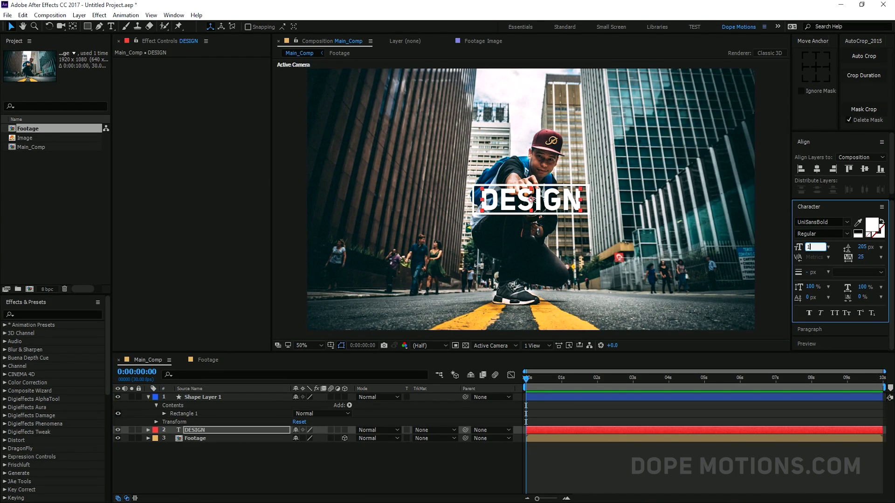
{"action": "left_click", "coordinate": [240, 459]}
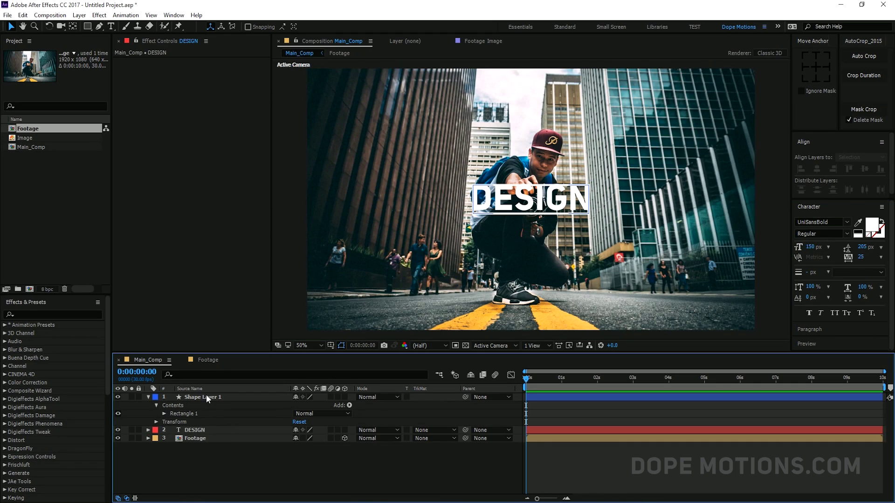
Step: Resize the rectangle path to 592 × 150 px and align the shape to the composition's center
{"action": "left_click", "coordinate": [206, 397]}
{"action": "left_click", "coordinate": [164, 413]}
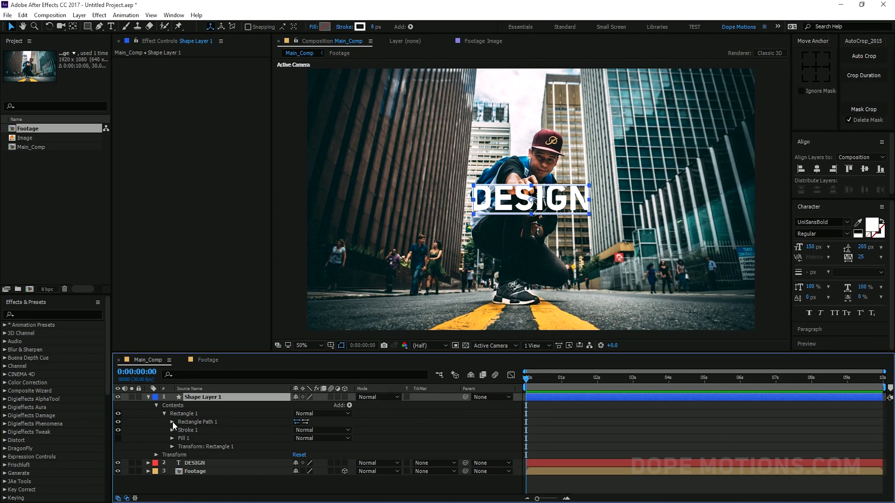
{"action": "left_click", "coordinate": [172, 422]}
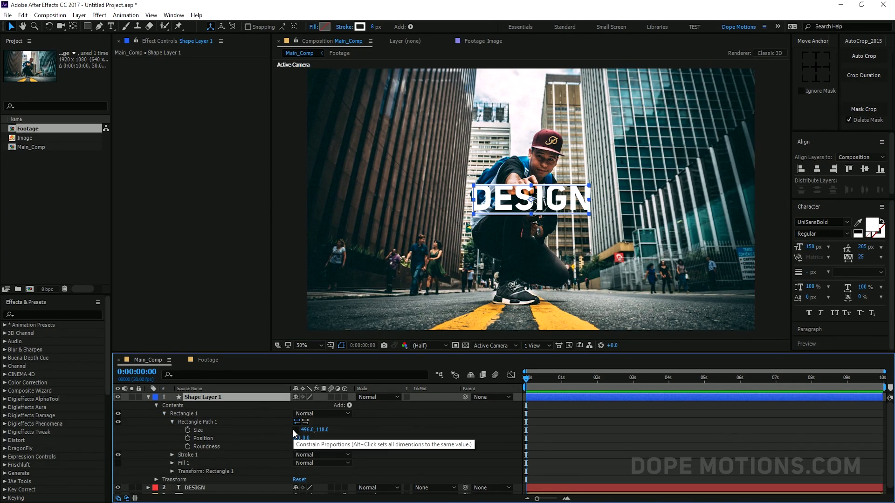
{"action": "left_click_drag", "start_coordinate": [306, 430], "coordinate": [336, 429]}
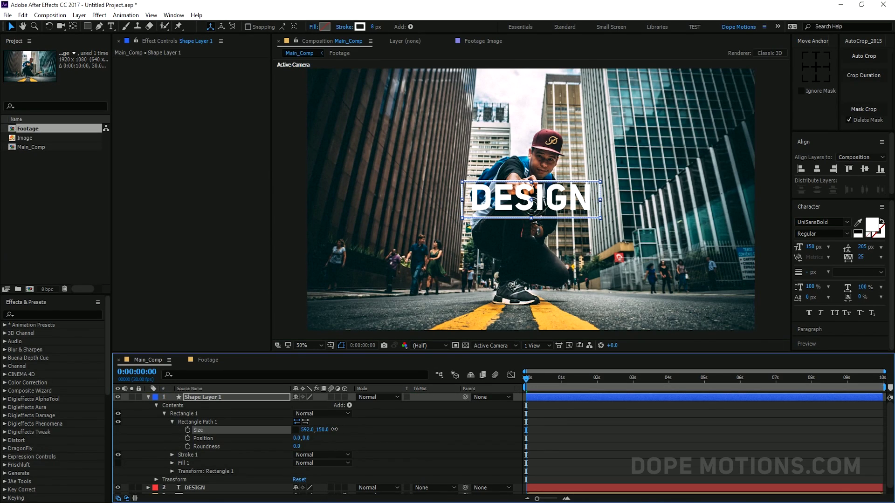
{"action": "left_click", "coordinate": [817, 169]}
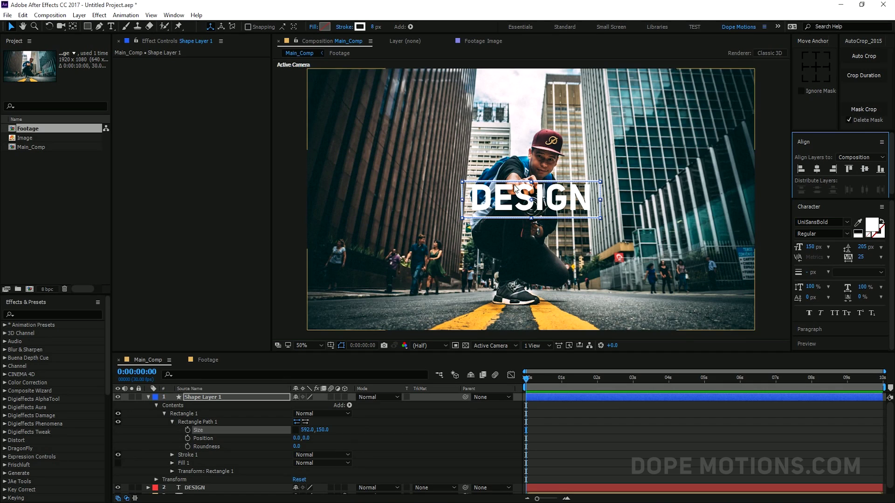
Step: Collapse the shape layer's properties and rename the layer Stroke
{"action": "left_click", "coordinate": [148, 397]}
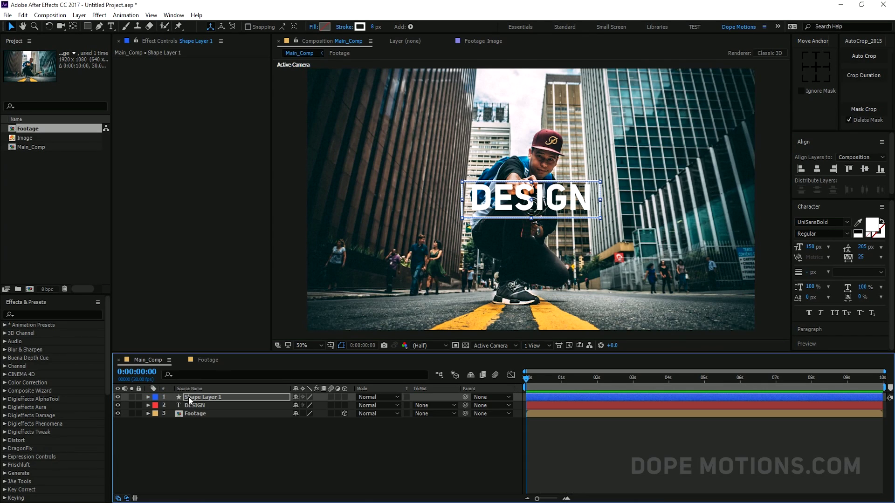
{"action": "key", "text": "Return"}
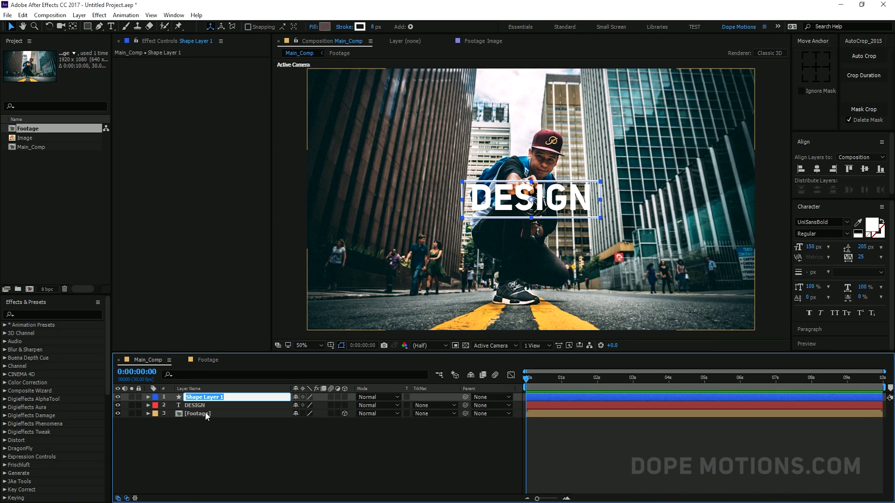
{"action": "type", "text": "Stroke"}
{"action": "left_click", "coordinate": [231, 443]}
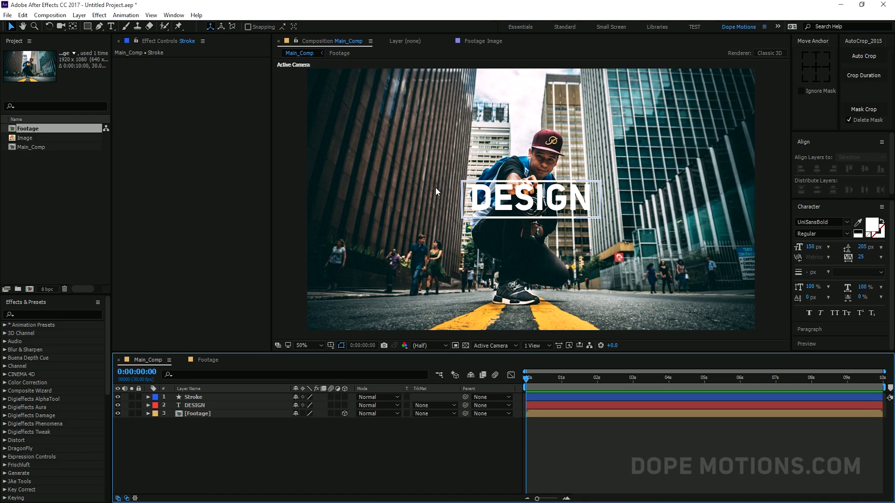
Step: Recenter the DESIGN text's anchor point and align the text vertically with the composition's center
{"action": "left_click", "coordinate": [206, 404]}
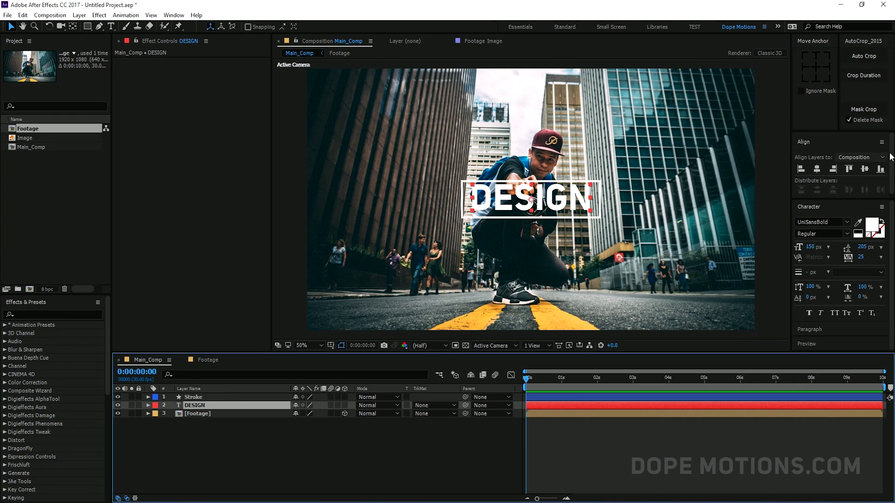
{"action": "left_click", "coordinate": [817, 69]}
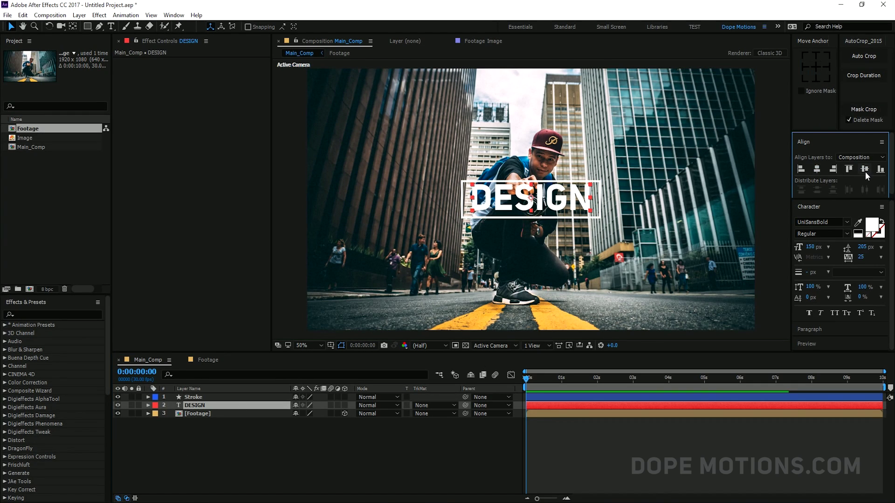
{"action": "left_click", "coordinate": [253, 441]}
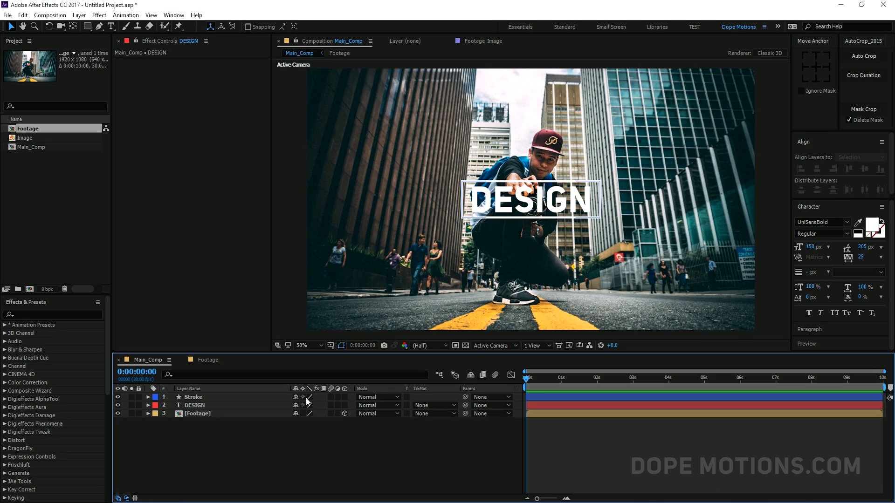
Step: Make the Stroke and DESIGN layers 3D and add a two-node camera with the 50mm preset
{"action": "left_click", "coordinate": [345, 405]}
{"action": "right_click", "coordinate": [269, 437]}
{"action": "mouse_move", "coordinate": [352, 347]}
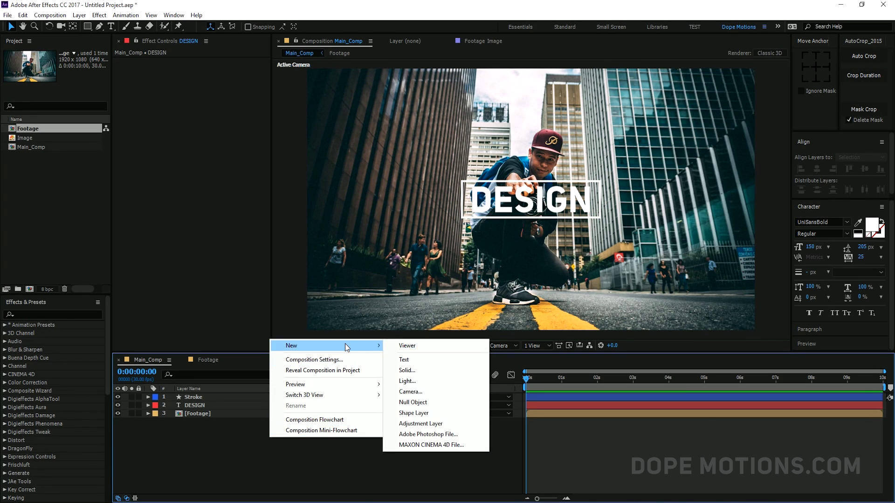
{"action": "left_click", "coordinate": [411, 392]}
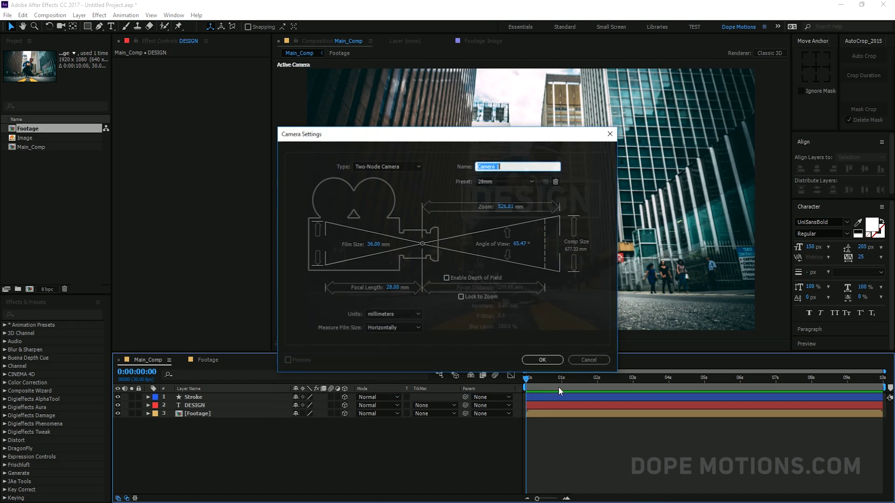
{"action": "left_click", "coordinate": [501, 182]}
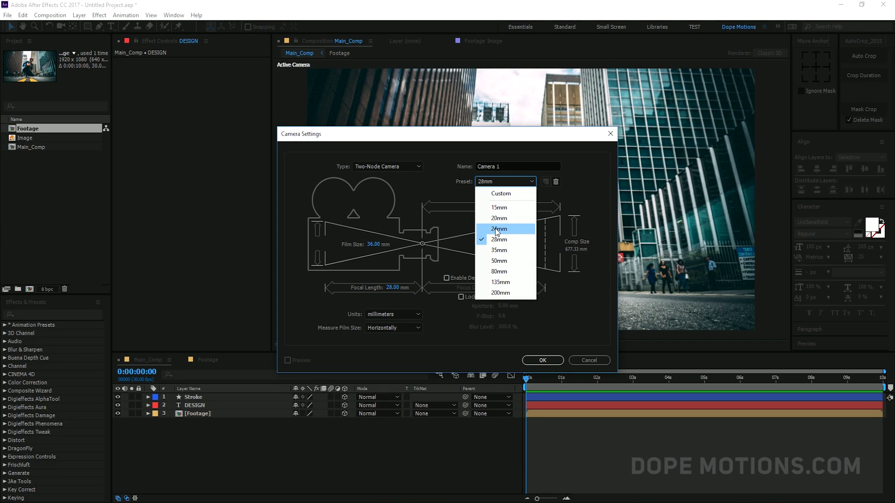
{"action": "left_click", "coordinate": [496, 261]}
{"action": "left_click", "coordinate": [540, 360]}
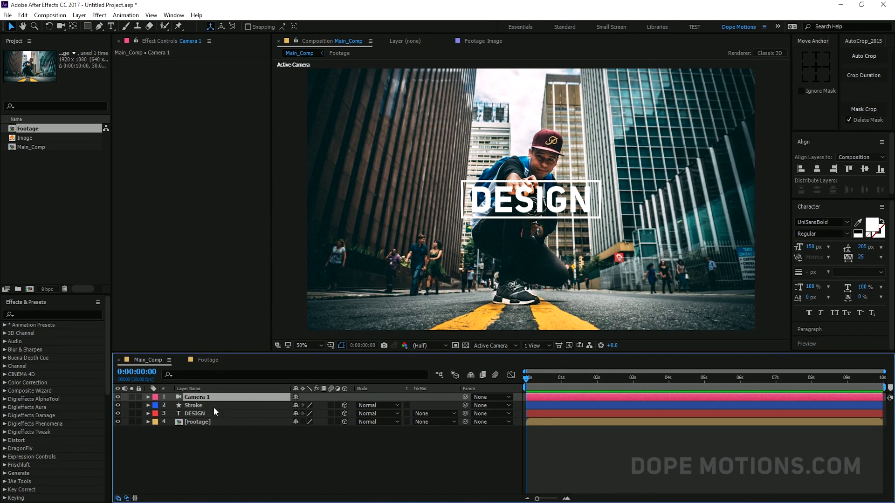
Step: Add a null object to the composition, name it Cam_Control and make it a 3D layer
{"action": "right_click", "coordinate": [231, 447]}
{"action": "mouse_move", "coordinate": [296, 355]}
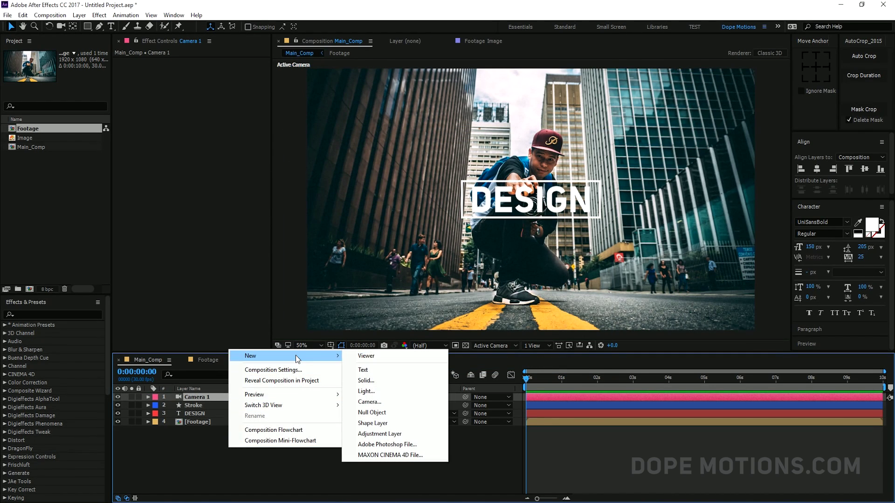
{"action": "left_click", "coordinate": [380, 413]}
{"action": "key", "text": "Return"}
{"action": "type", "text": "Cam_Control"}
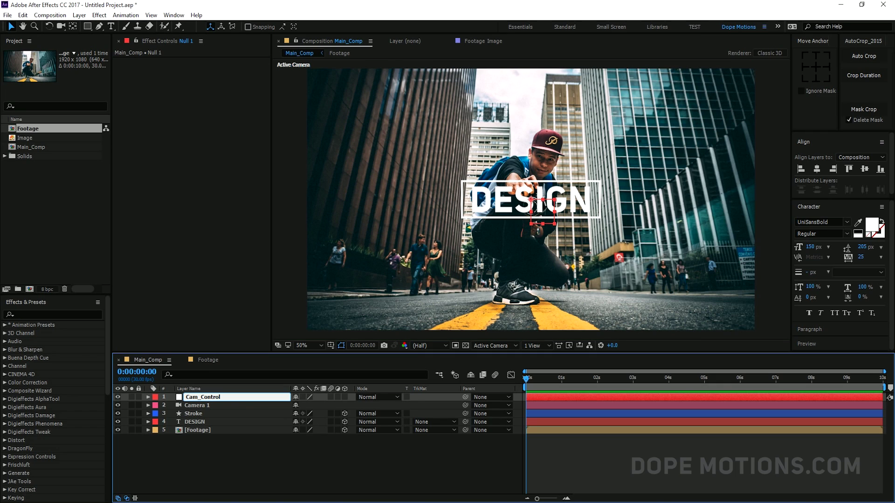
{"action": "left_click", "coordinate": [246, 443]}
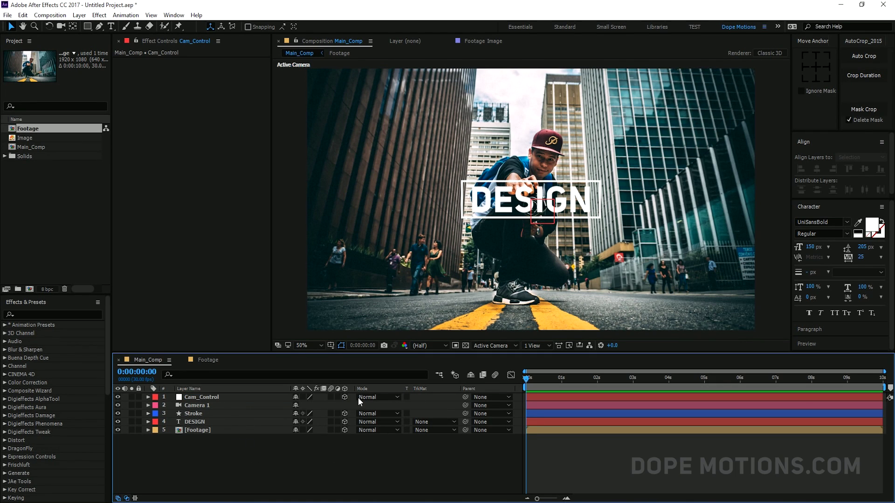
Step: Parent Camera 1 to the Cam_Control null and hide the null
{"action": "left_click_drag", "start_coordinate": [464, 409], "coordinate": [206, 398]}
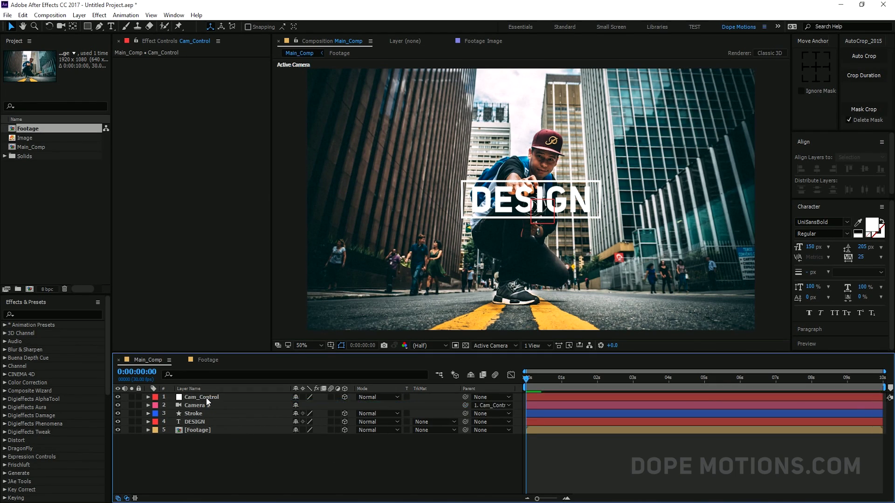
{"action": "left_click", "coordinate": [117, 397]}
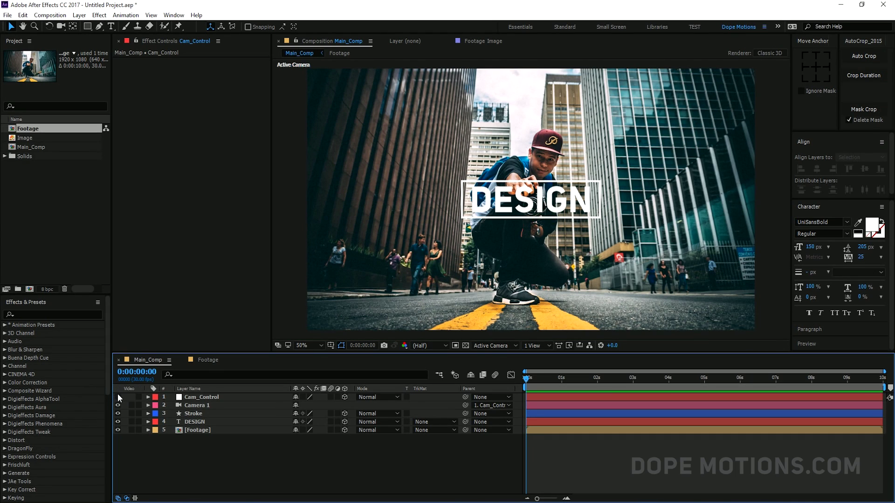
{"action": "left_click", "coordinate": [199, 404]}
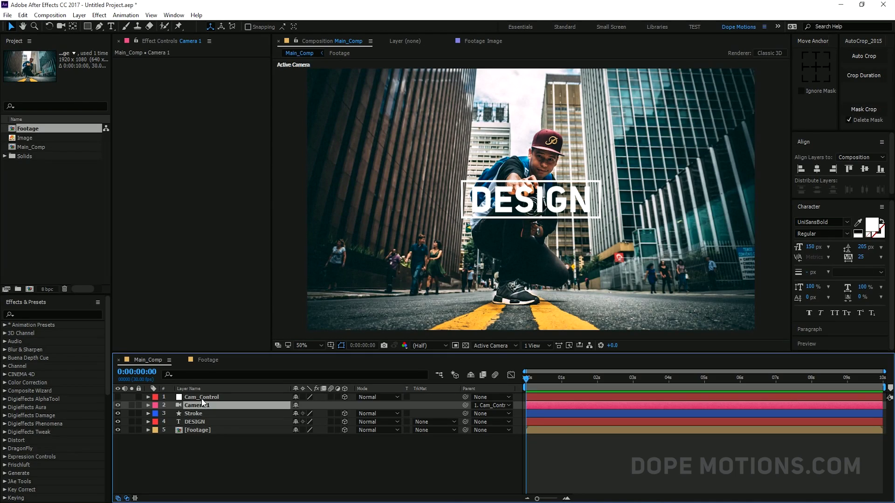
Step: Pull the camera back by setting Cam_Control's Z position to -316
{"action": "left_click", "coordinate": [200, 399]}
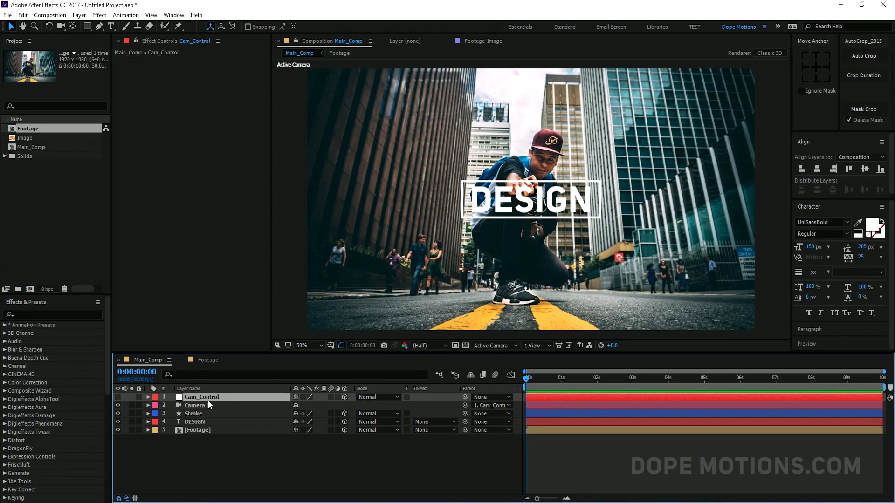
{"action": "key", "text": "p"}
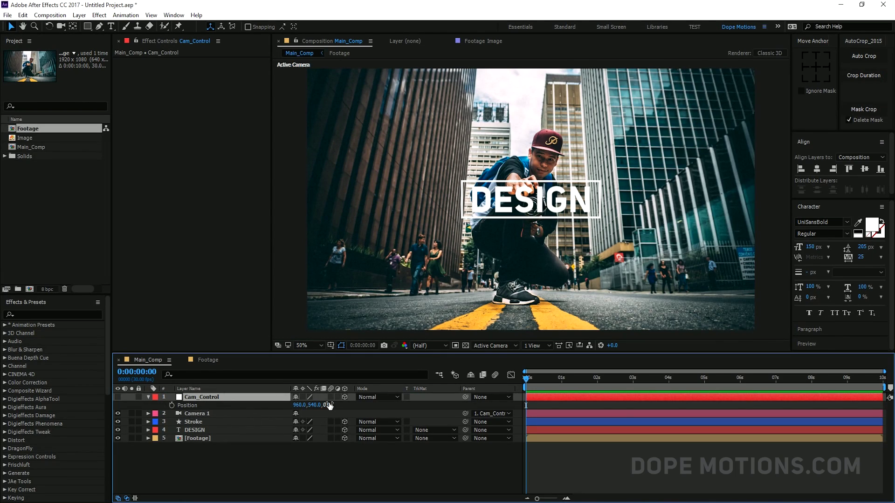
{"action": "left_click_drag", "start_coordinate": [327, 405], "coordinate": [189, 411]}
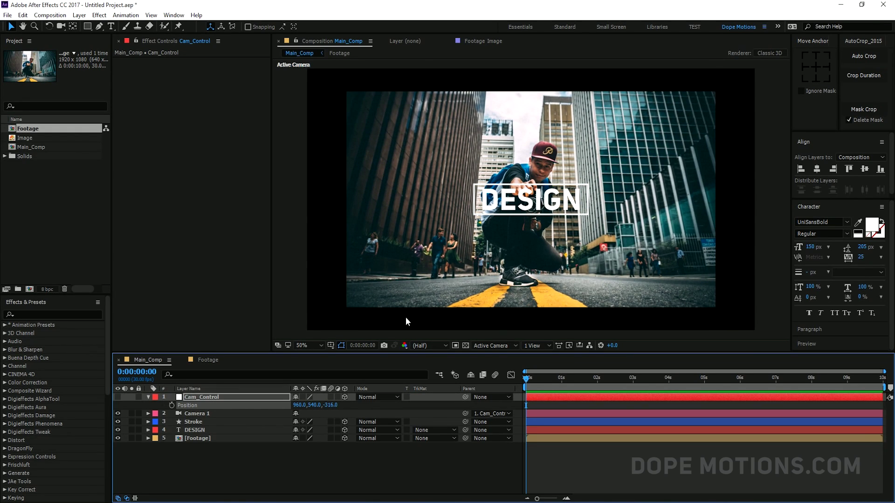
Step: In the Top view, move the Stroke and DESIGN layers together toward the camera to Z about -538 and shift them left
{"action": "left_click", "coordinate": [492, 346]}
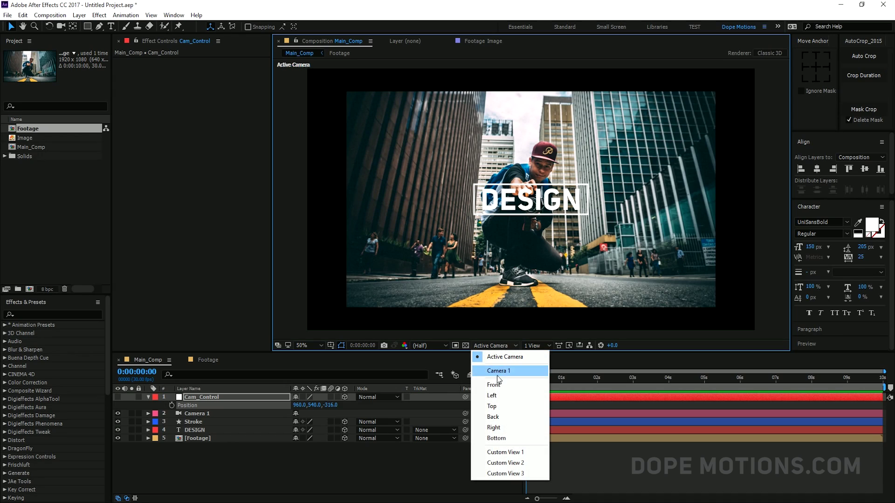
{"action": "left_click", "coordinate": [491, 406]}
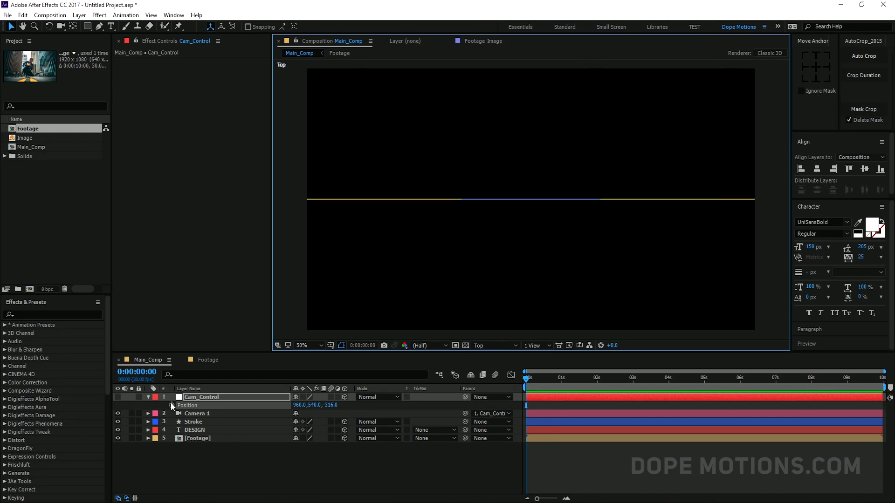
{"action": "left_click", "coordinate": [200, 422]}
{"action": "left_click", "coordinate": [194, 431], "text": "shift"}
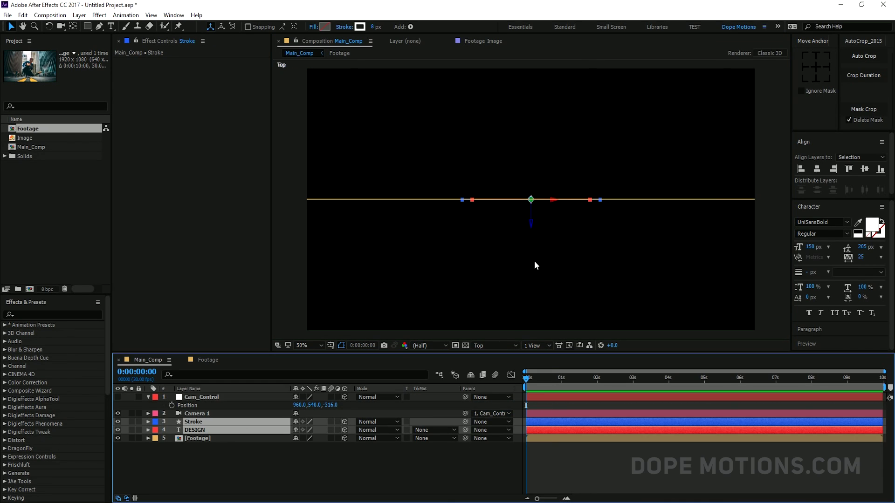
{"action": "left_click_drag", "start_coordinate": [530, 221], "coordinate": [512, 355]}
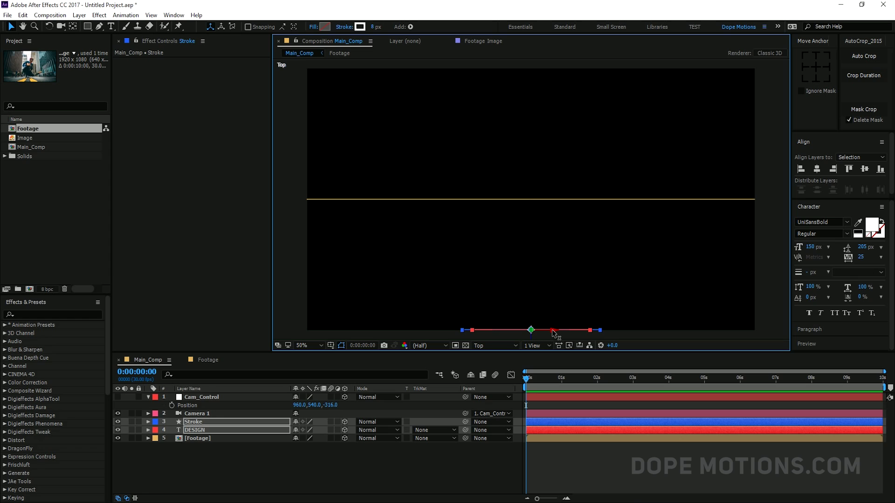
{"action": "left_click_drag", "start_coordinate": [543, 333], "coordinate": [493, 331]}
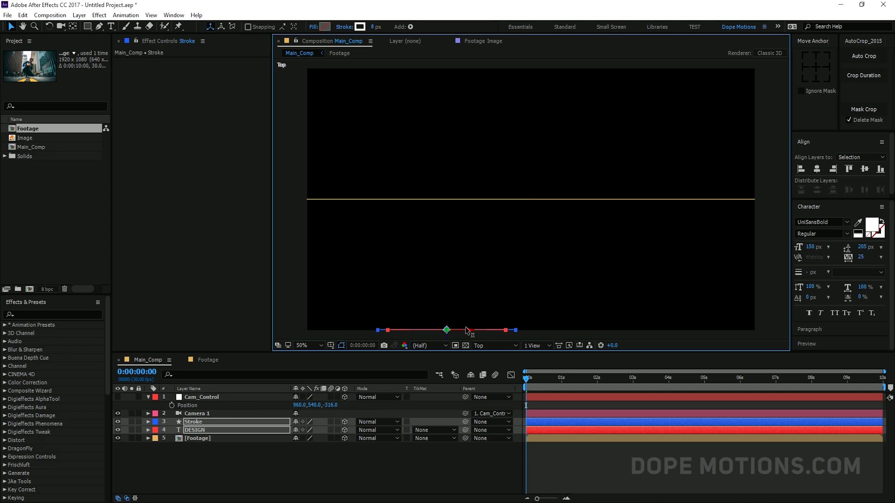
Step: Return to the Active Camera view and shift the Stroke and DESIGN layers further left to X about 510
{"action": "left_click", "coordinate": [491, 346]}
{"action": "left_click", "coordinate": [493, 356]}
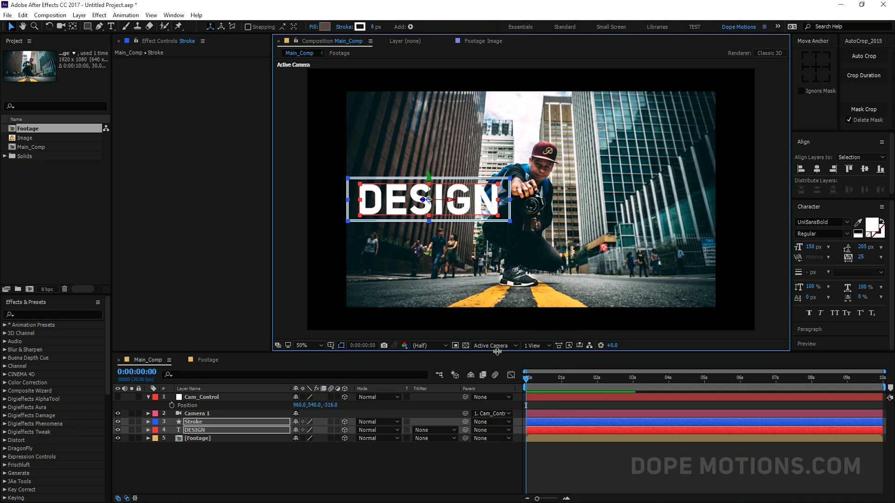
{"action": "left_click_drag", "start_coordinate": [445, 198], "coordinate": [423, 199]}
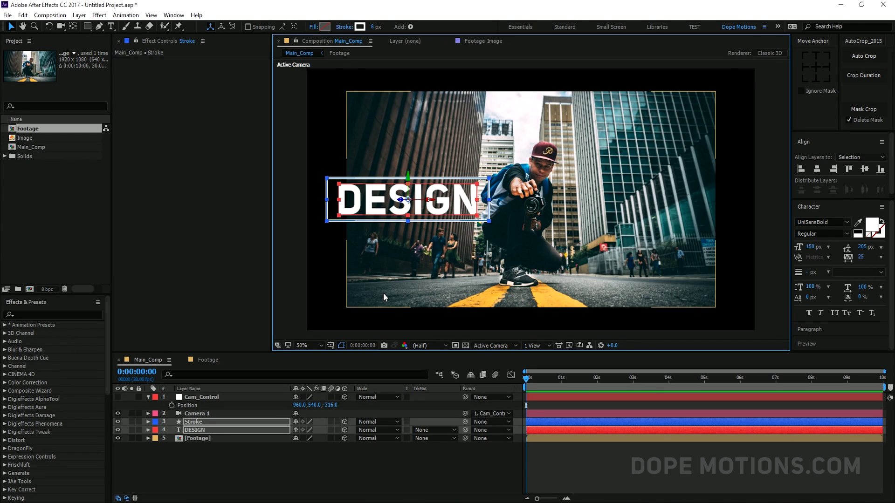
Step: Set the DESIGN text's font size to 130 px
{"action": "left_click", "coordinate": [195, 430]}
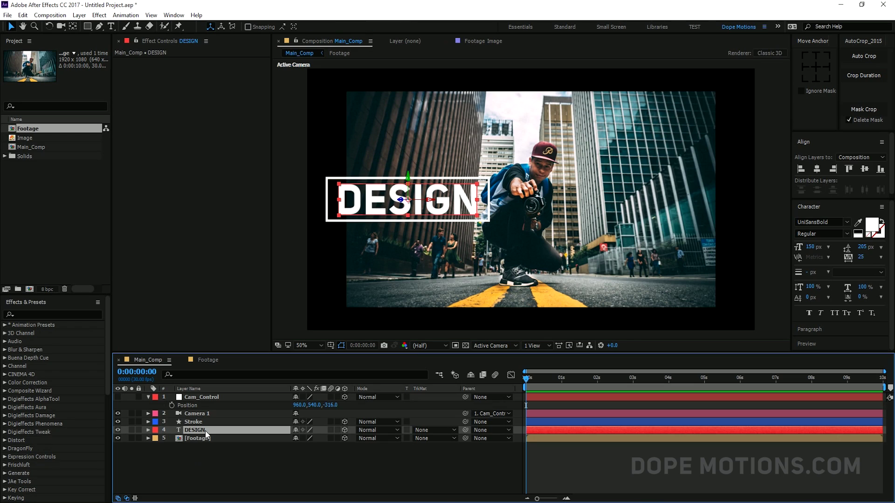
{"action": "left_click", "coordinate": [808, 247]}
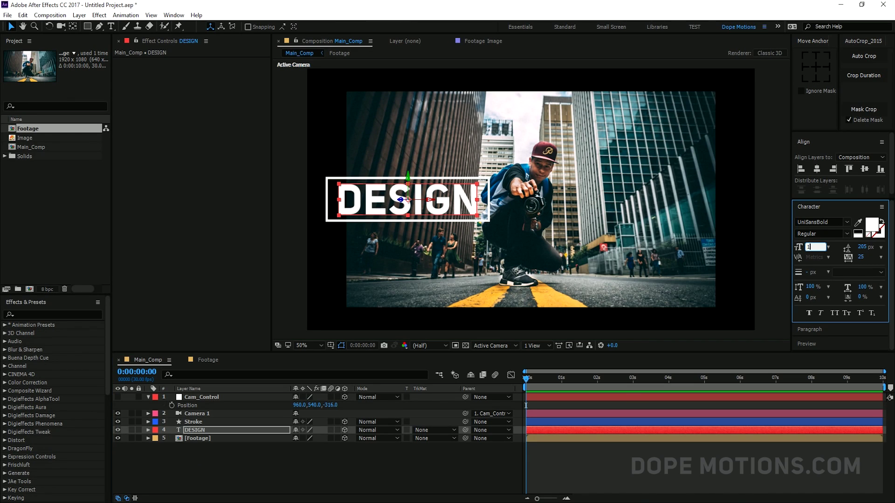
{"action": "type", "text": "130"}
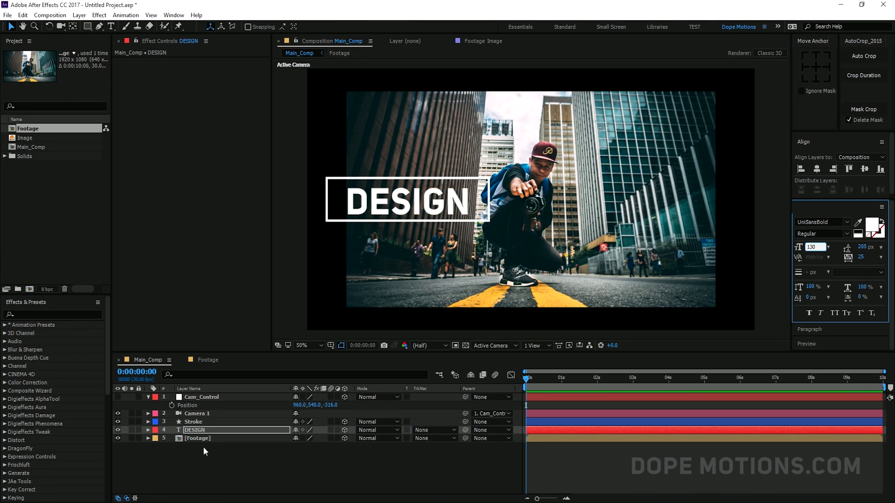
{"action": "left_click", "coordinate": [203, 446]}
Step: Resize the Stroke layer's rectangle path to 547 × 119 px and nudge the frame slightly down around the DESIGN text
{"action": "left_click", "coordinate": [193, 421]}
{"action": "left_click", "coordinate": [147, 422]}
{"action": "mouse_move", "coordinate": [307, 430]}
{"action": "left_mouse_down"}
{"action": "mouse_move", "coordinate": [281, 429]}
{"action": "mouse_move", "coordinate": [307, 429]}
{"action": "left_mouse_up"}
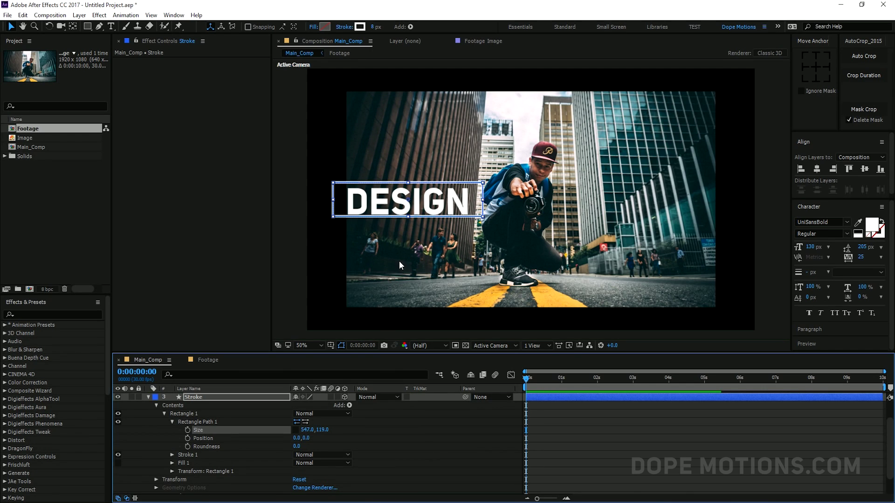
{"action": "left_click", "coordinate": [194, 397]}
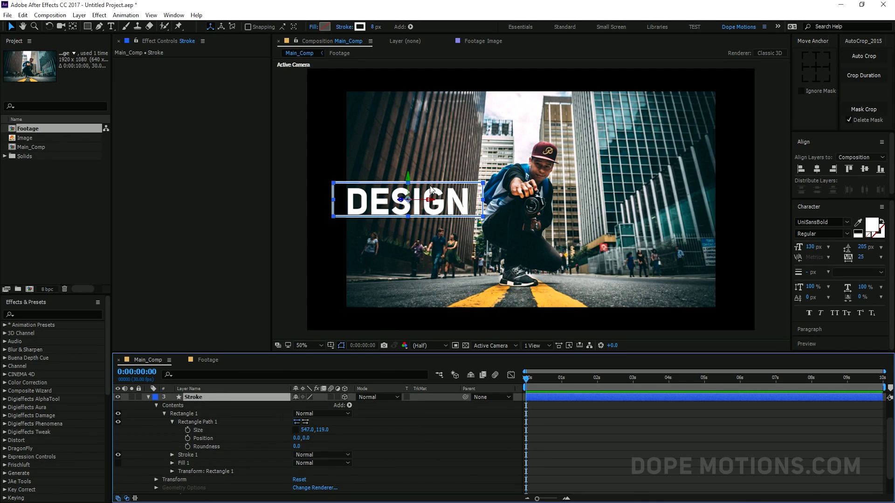
{"action": "left_click_drag", "start_coordinate": [407, 178], "coordinate": [407, 180]}
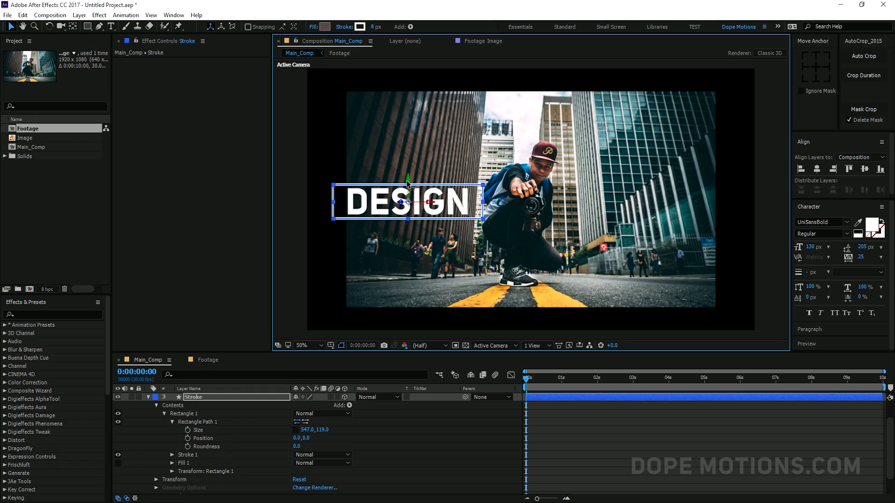
Step: Set the rectangle path's height to 135 px and its stroke width to 6 px, and collapse the layer's properties
{"action": "left_click_drag", "start_coordinate": [322, 429], "coordinate": [329, 429]}
{"action": "left_click", "coordinate": [267, 417]}
{"action": "left_click", "coordinate": [248, 399]}
{"action": "left_click_drag", "start_coordinate": [372, 32], "coordinate": [368, 31]}
{"action": "left_click", "coordinate": [393, 442]}
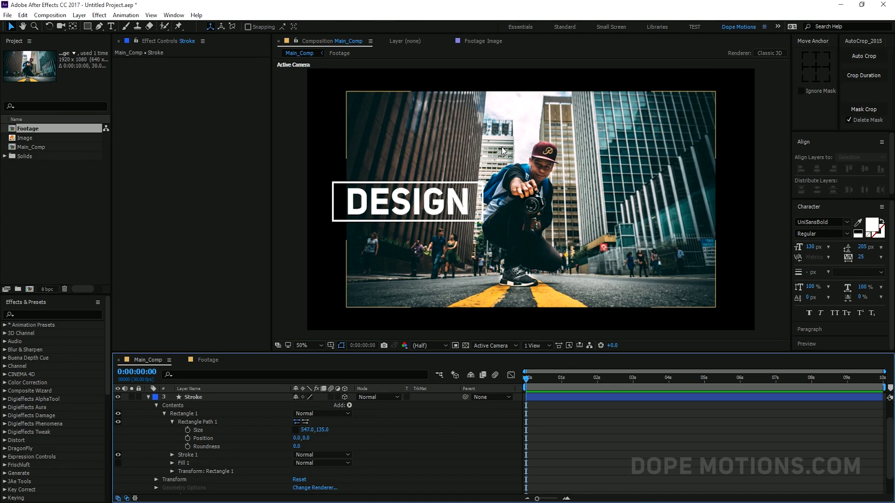
{"action": "left_click", "coordinate": [149, 397]}
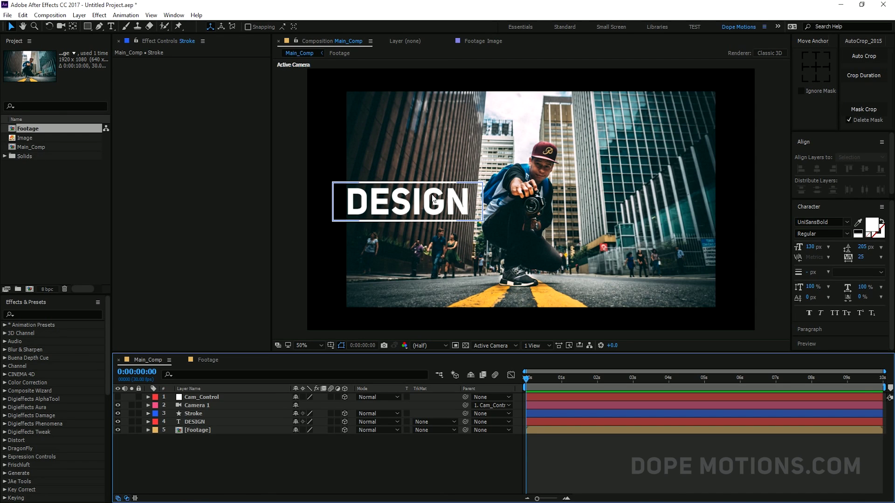
Step: Orbit the camera to inspect the depth between the title and the photo, and undo the orbit
{"action": "key", "text": "c"}
{"action": "mouse_move", "coordinate": [592, 195]}
{"action": "left_mouse_down"}
{"action": "mouse_move", "coordinate": [641, 205]}
{"action": "mouse_move", "coordinate": [618, 187]}
{"action": "mouse_move", "coordinate": [572, 206]}
{"action": "mouse_move", "coordinate": [604, 196]}
{"action": "left_mouse_up"}
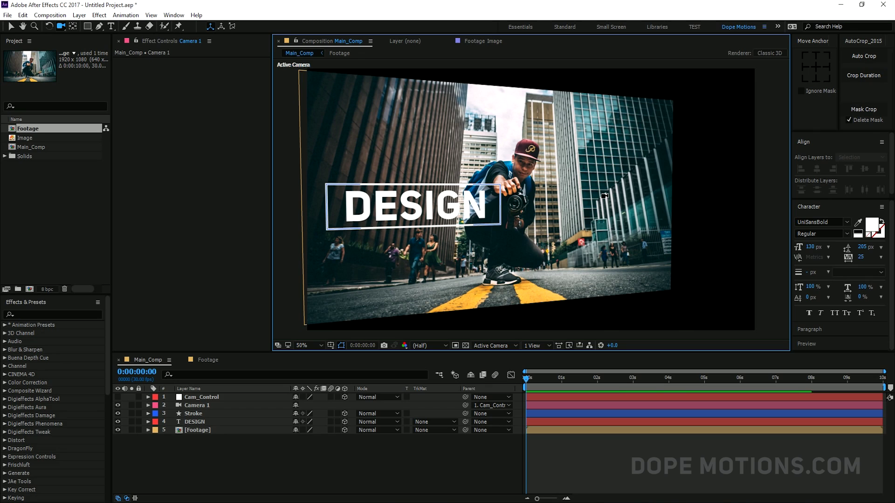
{"action": "key", "text": "ctrl+z"}
{"action": "left_click", "coordinate": [192, 475]}
Step: Raise the Stroke and DESIGN layers together to Y about 416 and 408, and show the title/action safe guides
{"action": "left_click", "coordinate": [197, 413]}
{"action": "left_click", "coordinate": [196, 422], "text": "shift"}
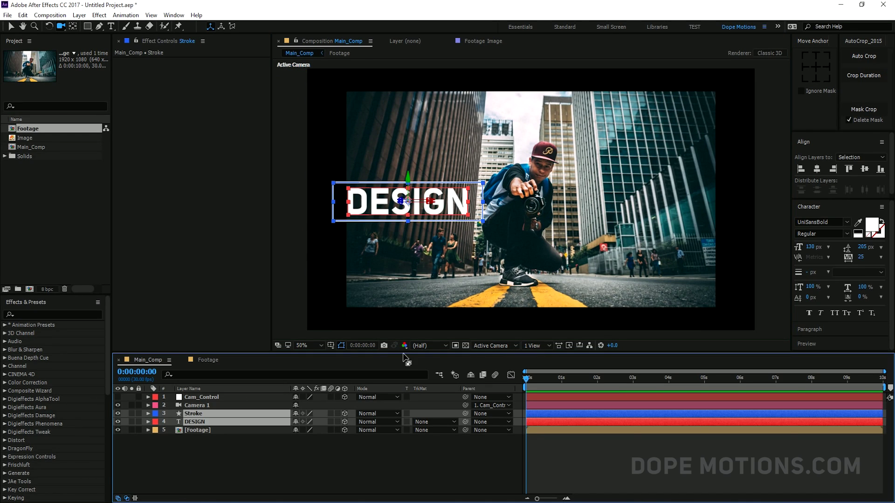
{"action": "key", "text": "v"}
{"action": "mouse_move", "coordinate": [407, 180]}
{"action": "left_mouse_down"}
{"action": "mouse_move", "coordinate": [403, 135]}
{"action": "mouse_move", "coordinate": [404, 149]}
{"action": "left_mouse_up"}
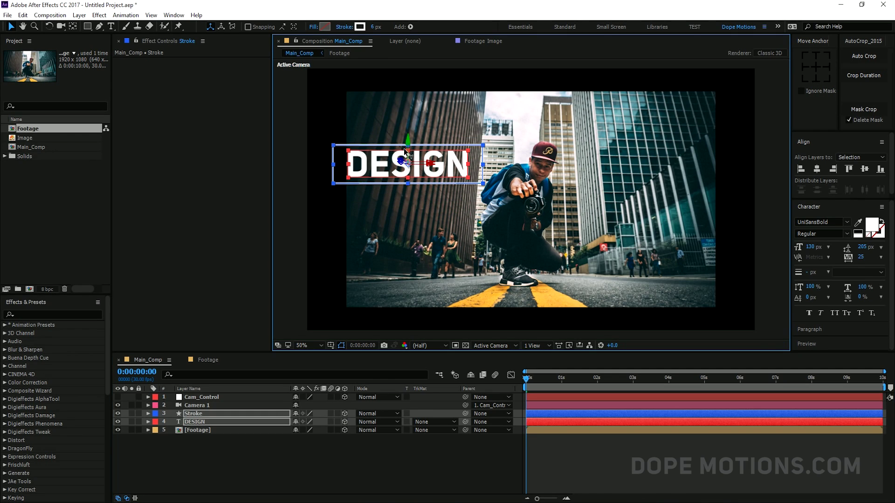
{"action": "key", "text": "apostrophe"}
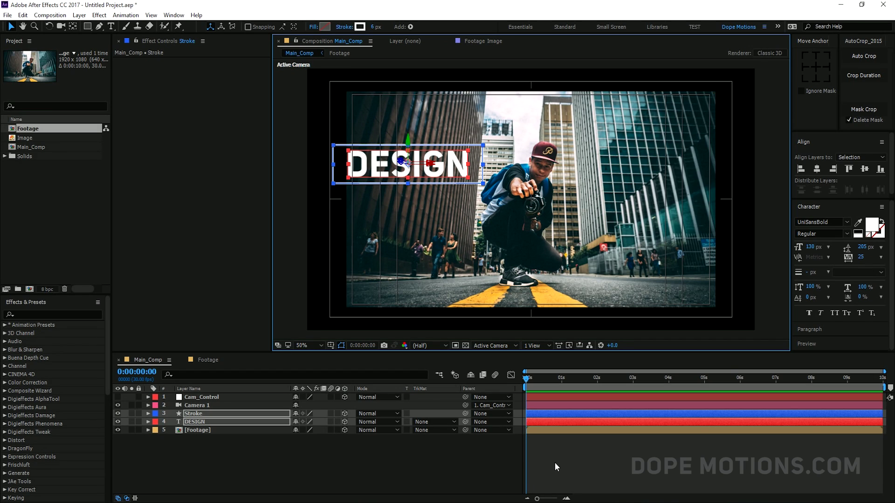
Step: Set Position keyframes at 0:00:02:00 on the Stroke, DESIGN and Footage layers
{"action": "scroll", "coordinate": [556, 460], "scroll_direction": "up", "scroll_amount": 2}
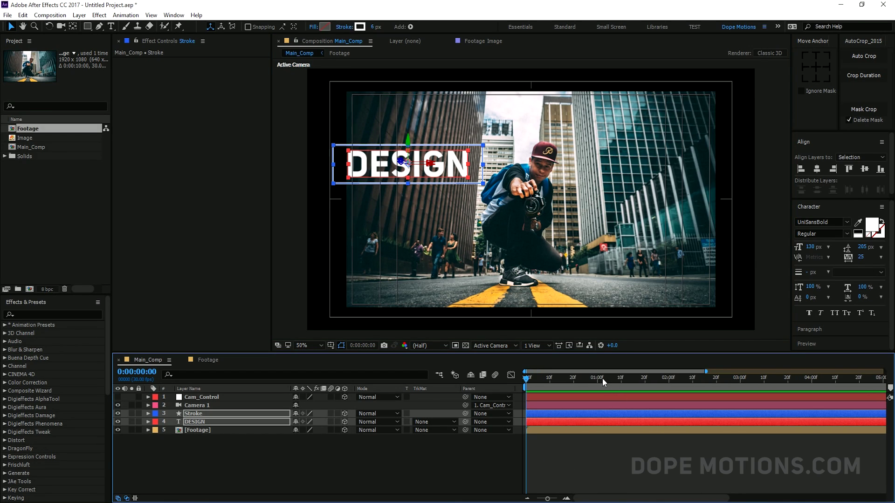
{"action": "left_click_drag", "start_coordinate": [602, 376], "coordinate": [672, 383]}
{"action": "left_click", "coordinate": [197, 421], "text": "ctrl"}
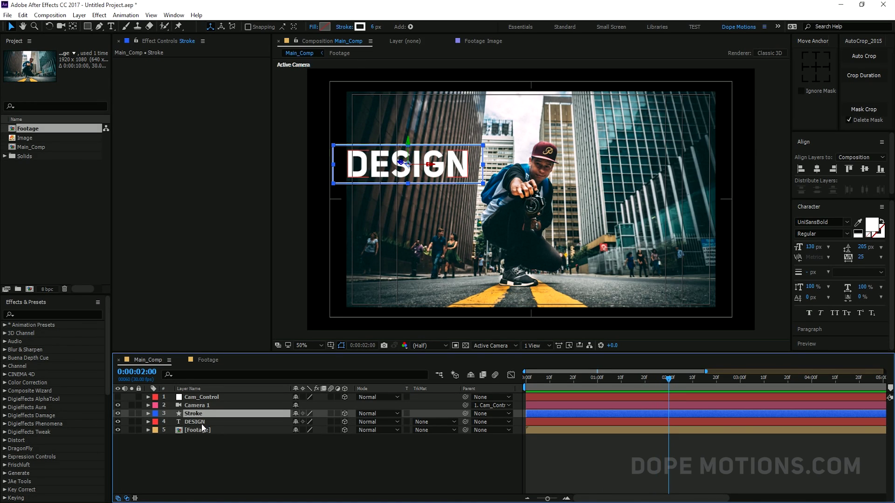
{"action": "left_click", "coordinate": [201, 422], "text": "ctrl"}
{"action": "left_click", "coordinate": [196, 431], "text": "ctrl"}
{"action": "key", "text": "p"}
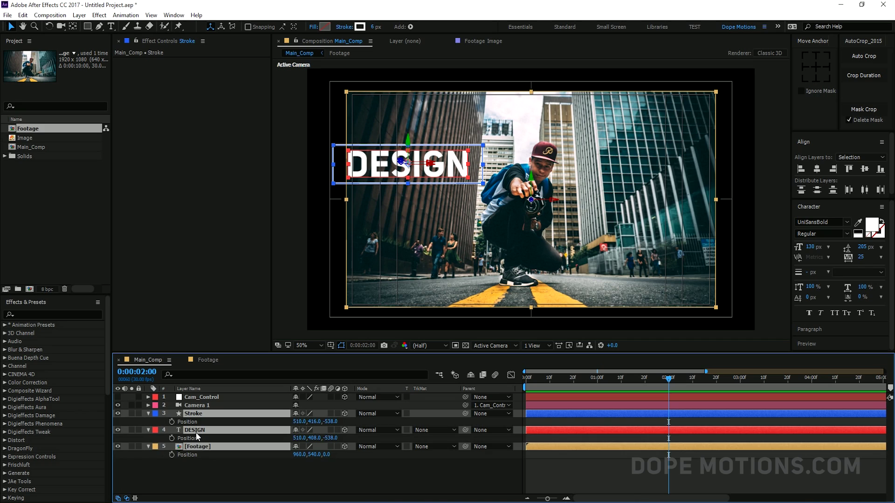
{"action": "left_click", "coordinate": [171, 422]}
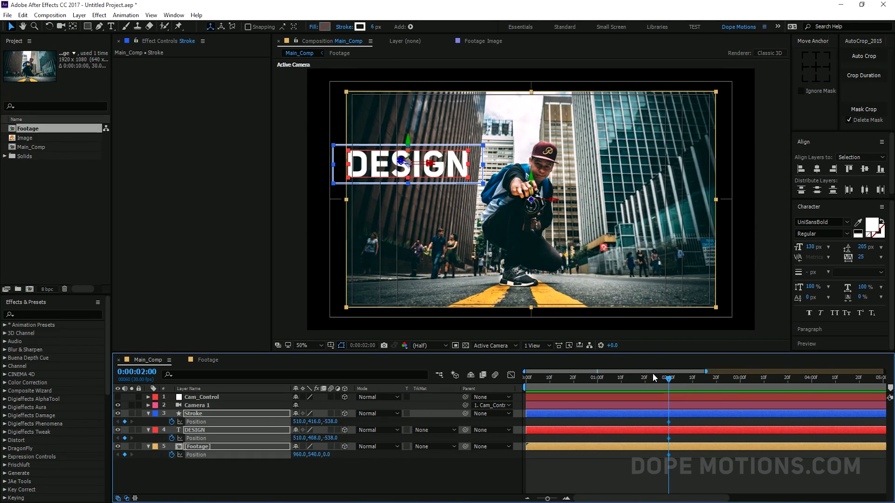
Step: At 0:00:00:00, move the three layers straight up out of frame, to Y about -808 (Stroke), -816 (DESIGN) and -684 (Footage), and check the motion
{"action": "left_click_drag", "start_coordinate": [667, 378], "coordinate": [662, 378]}
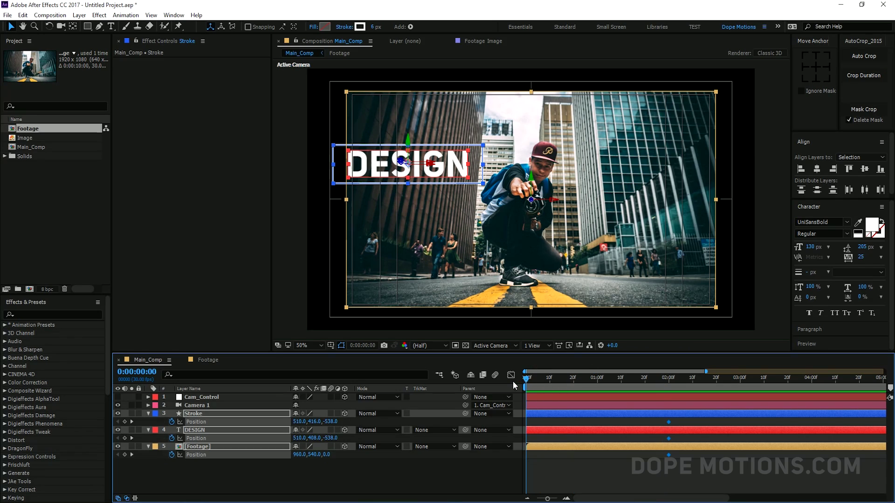
{"action": "left_click_drag", "start_coordinate": [410, 149], "coordinate": [409, 141]}
{"action": "key", "text": "comma"}
{"action": "left_click_drag", "start_coordinate": [471, 155], "coordinate": [472, 28]}
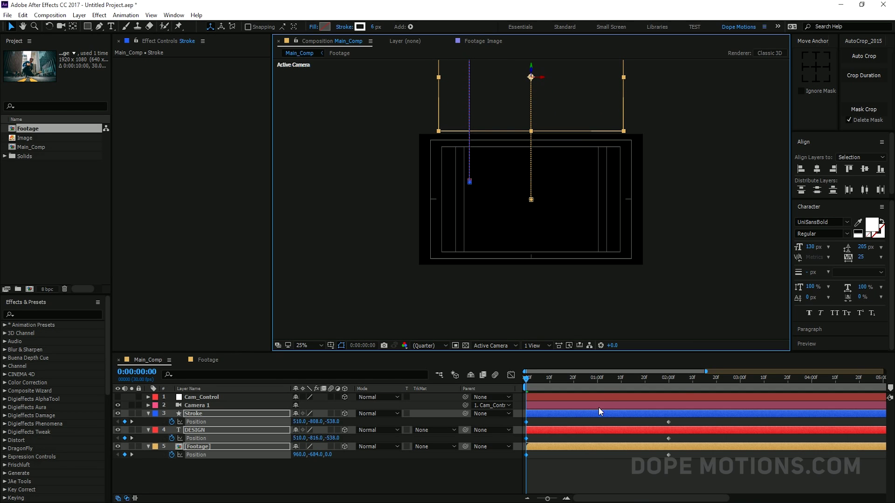
{"action": "key", "text": "F2"}
{"action": "left_click_drag", "start_coordinate": [524, 376], "coordinate": [661, 385]}
Step: Add hold-position keyframes at 0:00:05:00 for the Stroke, DESIGN and Footage layers
{"action": "key", "text": "minus"}
{"action": "key", "text": "minus"}
{"action": "left_click", "coordinate": [702, 379]}
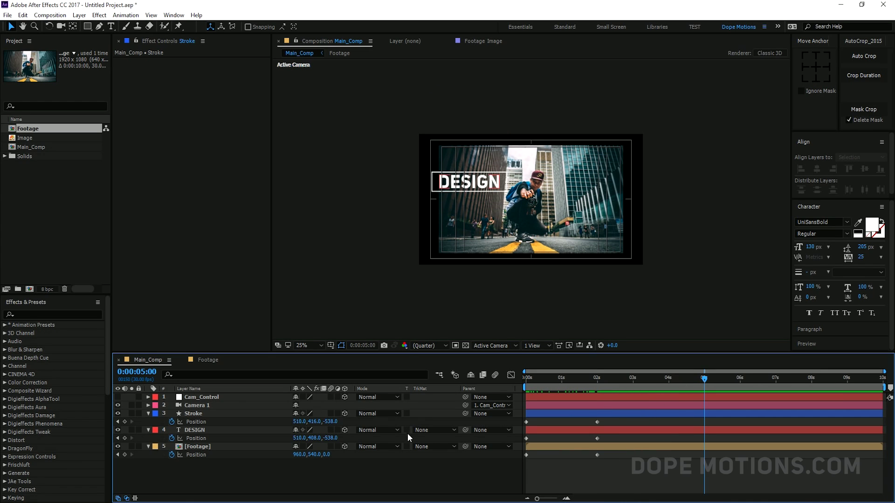
{"action": "left_click", "coordinate": [124, 422]}
{"action": "left_click", "coordinate": [124, 438]}
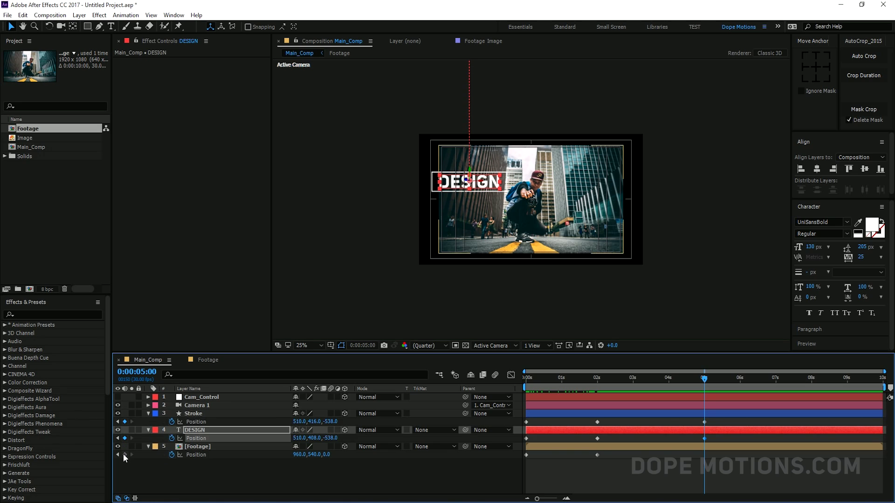
{"action": "left_click", "coordinate": [124, 455]}
Step: At 0:00:06:01, slide all three layers out of frame to the left, to X about -1642 for Stroke and DESIGN and -1192 for Footage
{"action": "left_click", "coordinate": [193, 413], "text": "shift"}
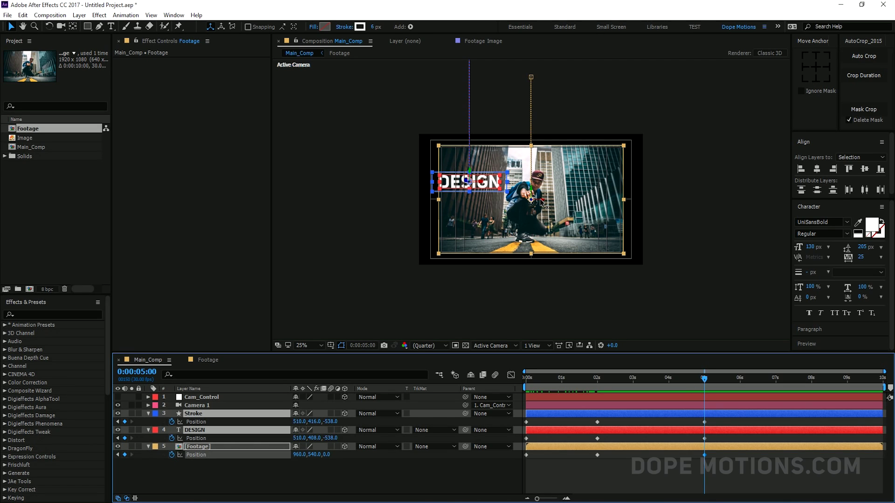
{"action": "mouse_move", "coordinate": [536, 203]}
{"action": "left_mouse_down"}
{"action": "mouse_move", "coordinate": [385, 198]}
{"action": "mouse_move", "coordinate": [281, 208]}
{"action": "mouse_move", "coordinate": [289, 209]}
{"action": "left_mouse_up"}
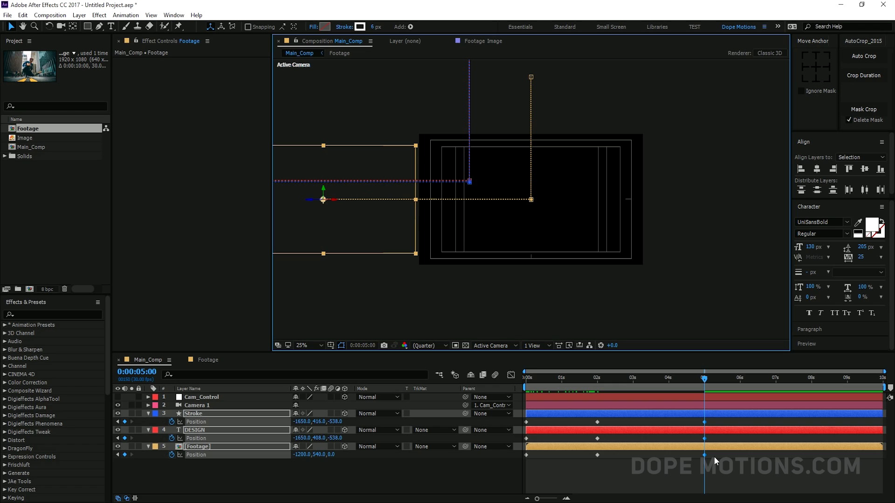
{"action": "key", "text": "ctrl+z"}
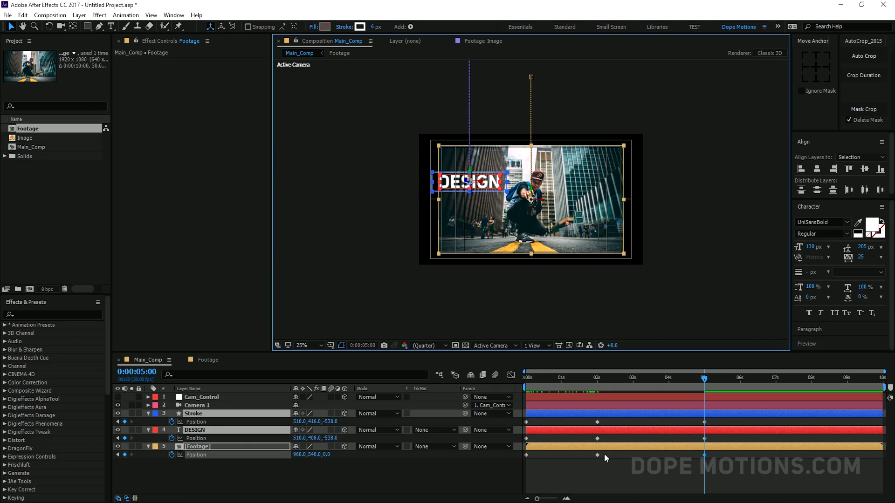
{"action": "left_click_drag", "start_coordinate": [700, 380], "coordinate": [739, 379]}
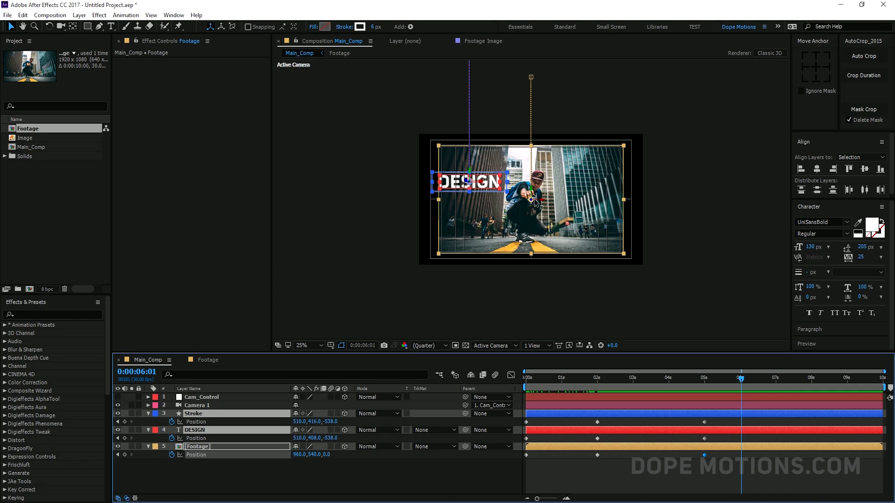
{"action": "left_click_drag", "start_coordinate": [531, 200], "coordinate": [288, 202]}
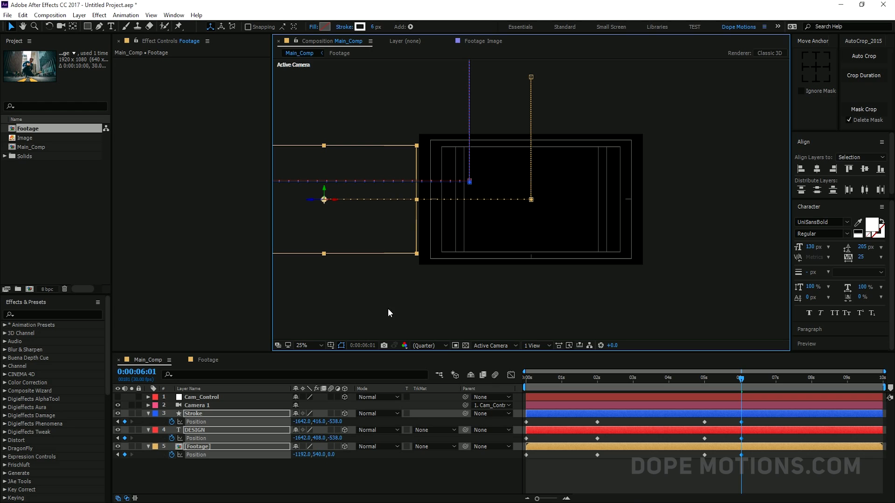
Step: Preview the movement and apply Easy Ease to all Position keyframes of the three layers
{"action": "left_click", "coordinate": [665, 476]}
{"action": "left_click_drag", "start_coordinate": [546, 377], "coordinate": [595, 381]}
{"action": "key", "text": "space"}
{"action": "left_click_drag", "start_coordinate": [735, 377], "coordinate": [581, 377]}
{"action": "left_click_drag", "start_coordinate": [757, 420], "coordinate": [524, 466]}
{"action": "key", "text": "F9"}
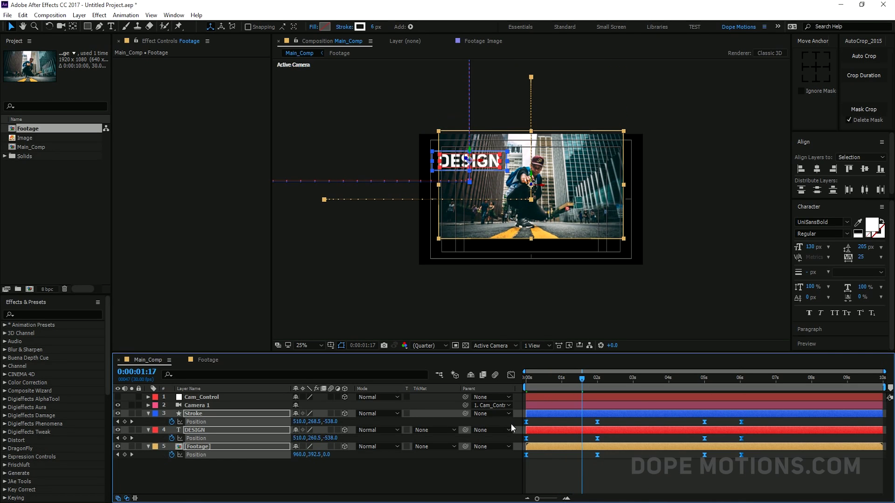
Step: Reshape the entrance speed curve of the three layers to peak early and settle slowly, and preview the drop-in
{"action": "left_click", "coordinate": [511, 375]}
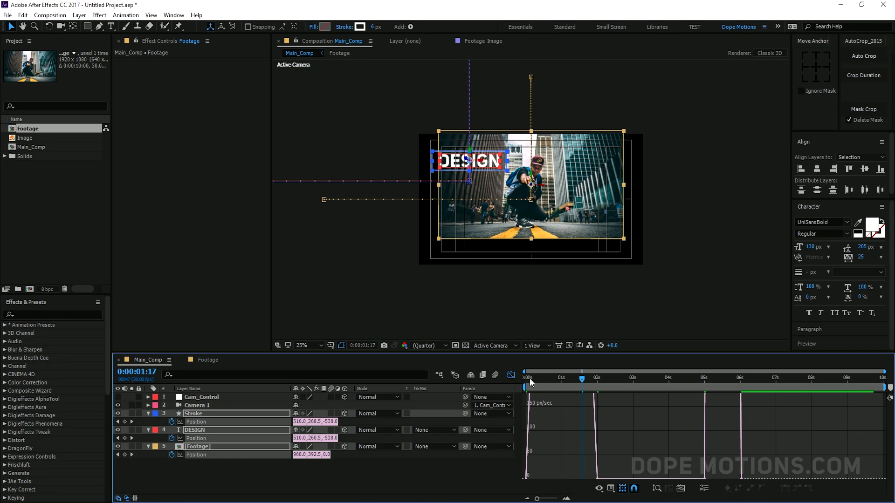
{"action": "left_click", "coordinate": [680, 488]}
{"action": "mouse_move", "coordinate": [663, 448]}
{"action": "left_mouse_down"}
{"action": "mouse_move", "coordinate": [625, 469]}
{"action": "mouse_move", "coordinate": [591, 462]}
{"action": "mouse_move", "coordinate": [522, 473]}
{"action": "mouse_move", "coordinate": [560, 462]}
{"action": "left_mouse_up"}
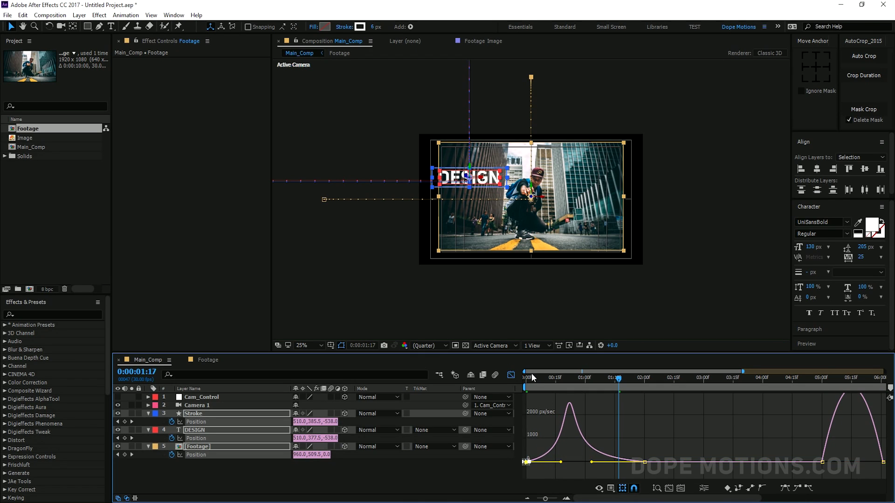
{"action": "left_click_drag", "start_coordinate": [531, 379], "coordinate": [506, 381]}
{"action": "key", "text": "space"}
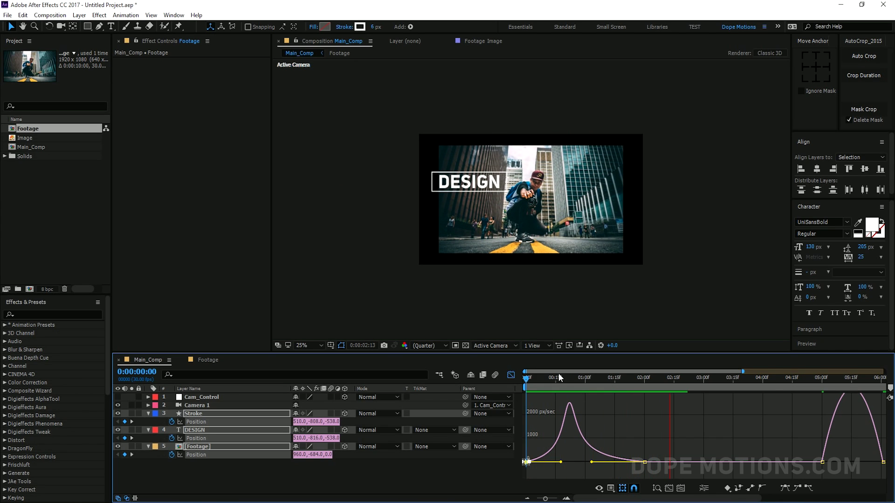
{"action": "key", "text": "space"}
{"action": "key", "text": "space"}
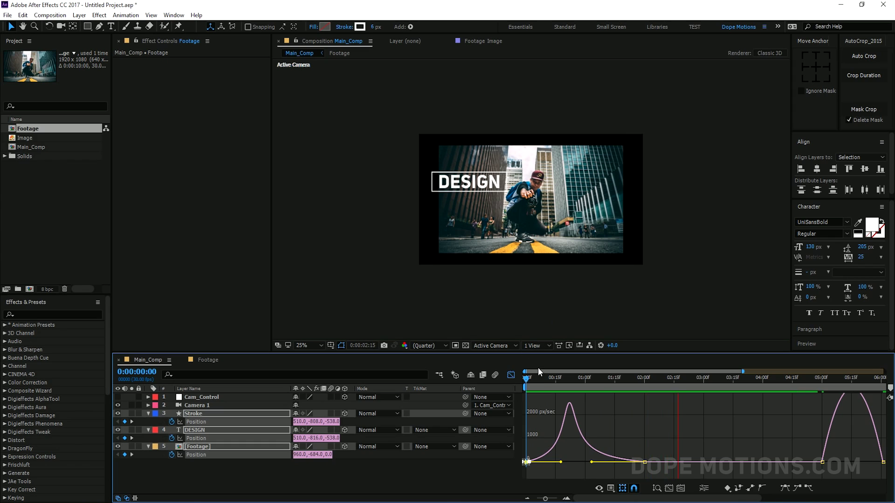
{"action": "left_click_drag", "start_coordinate": [544, 380], "coordinate": [604, 378]}
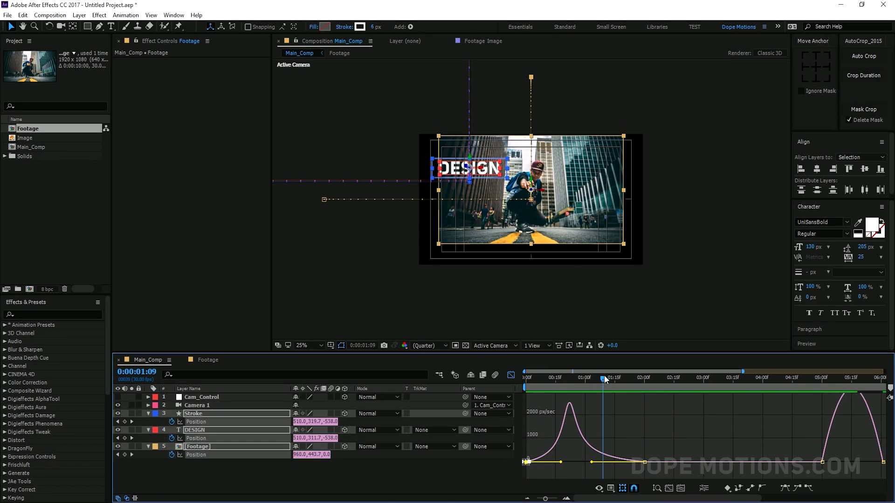
Step: Lengthen the outgoing ease of the 5-second keyframes so the exit starts slowly and speeds up, and preview the slide-out
{"action": "left_click", "coordinate": [651, 310]}
{"action": "mouse_move", "coordinate": [578, 374]}
{"action": "left_mouse_down"}
{"action": "mouse_move", "coordinate": [572, 376]}
{"action": "mouse_move", "coordinate": [650, 374]}
{"action": "mouse_move", "coordinate": [551, 389]}
{"action": "mouse_move", "coordinate": [748, 394]}
{"action": "left_mouse_up"}
{"action": "key", "text": "shift+F3"}
{"action": "left_click_drag", "start_coordinate": [804, 417], "coordinate": [887, 459]}
{"action": "scroll", "coordinate": [632, 449], "scroll_direction": "right", "scroll_amount": 5}
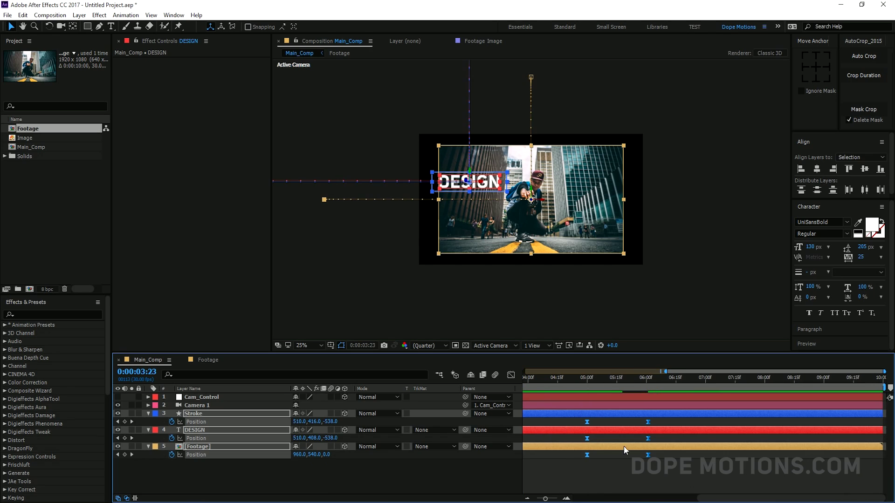
{"action": "left_click", "coordinate": [510, 375]}
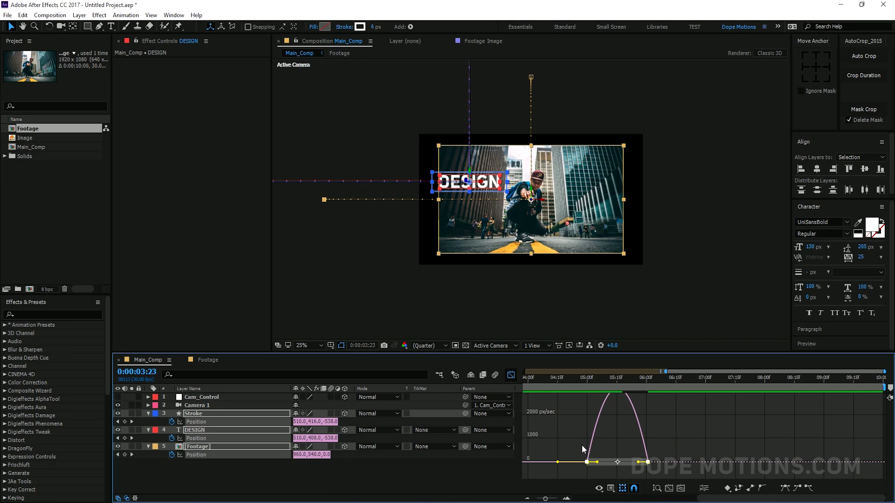
{"action": "left_click_drag", "start_coordinate": [597, 461], "coordinate": [628, 465]}
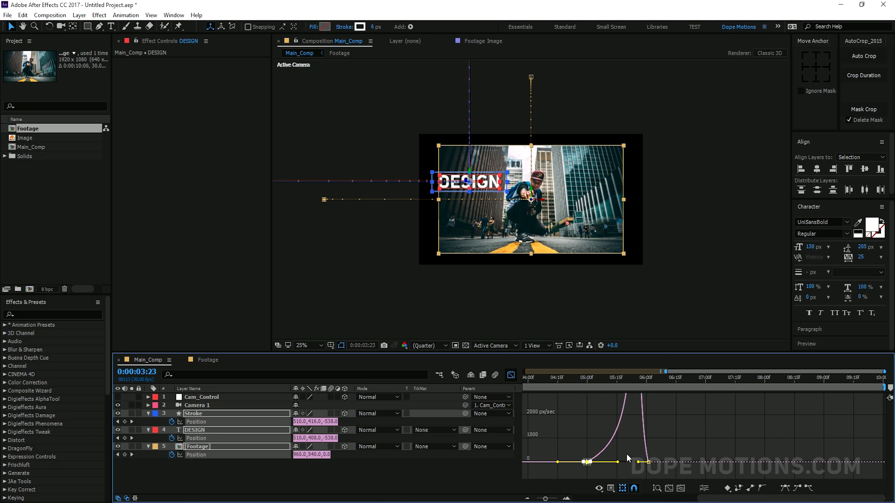
{"action": "key", "text": "space"}
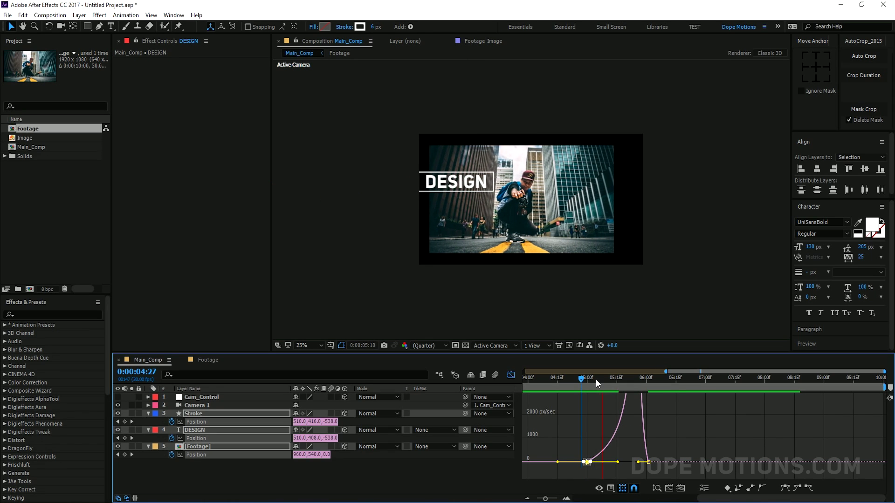
{"action": "left_click", "coordinate": [561, 378]}
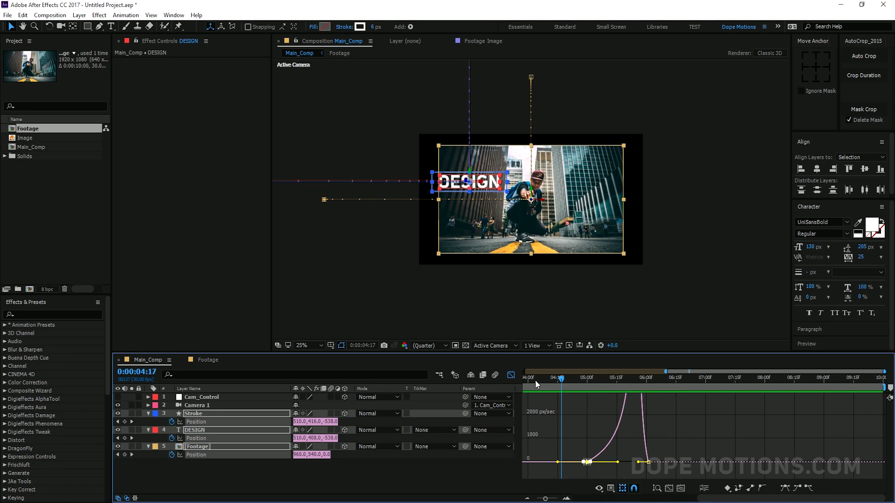
Step: Return to the full layer-bar timeline and collapse the keyframed properties of all layers
{"action": "left_click", "coordinate": [510, 375]}
{"action": "key", "text": ";"}
{"action": "key", "text": "j"}
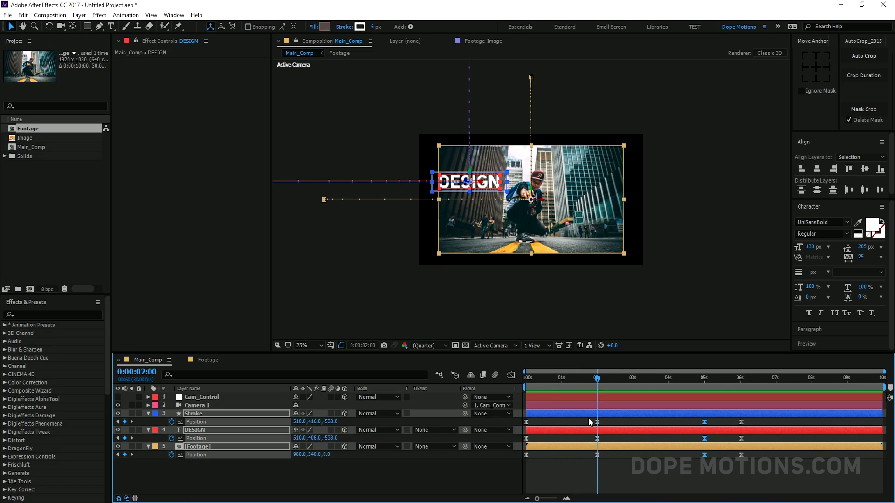
{"action": "left_click", "coordinate": [599, 478]}
{"action": "left_click_drag", "start_coordinate": [665, 382], "coordinate": [605, 384]}
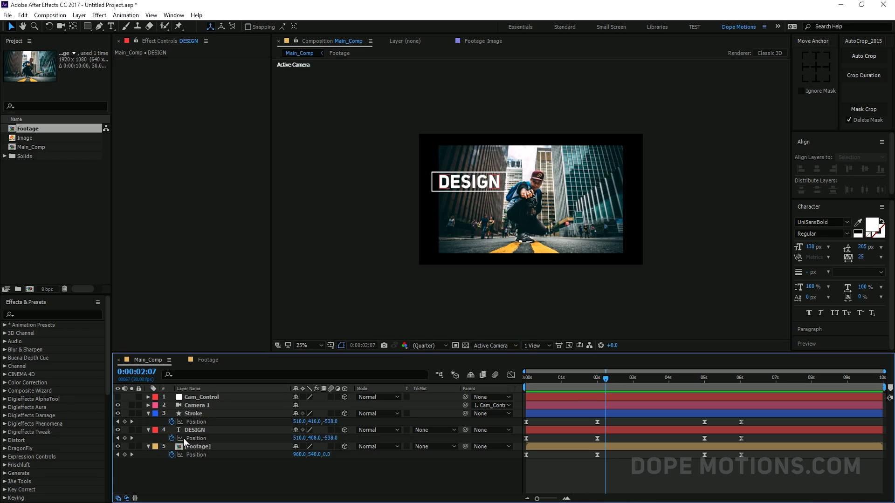
{"action": "key", "text": "ctrl+a"}
{"action": "key", "text": "u"}
{"action": "left_click", "coordinate": [189, 452]}
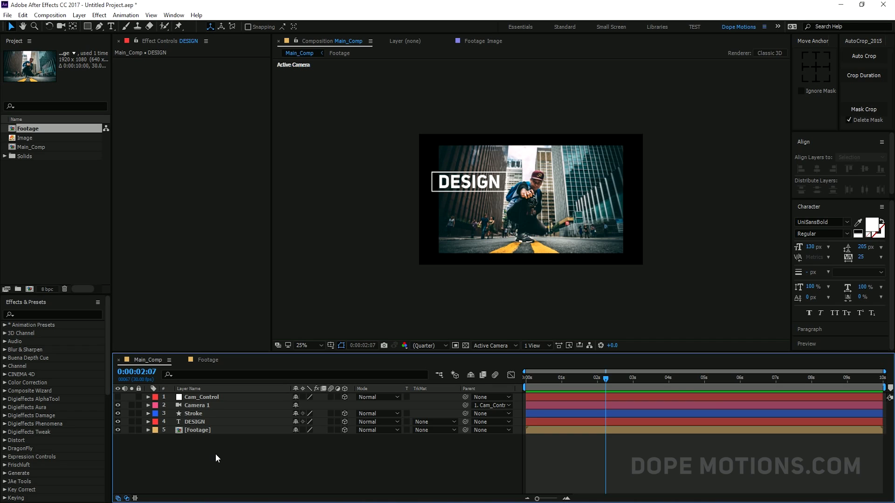
Step: Create a black 1920 × 1080 px solid layer named BG
{"action": "right_click", "coordinate": [215, 453]}
{"action": "mouse_move", "coordinate": [267, 363]}
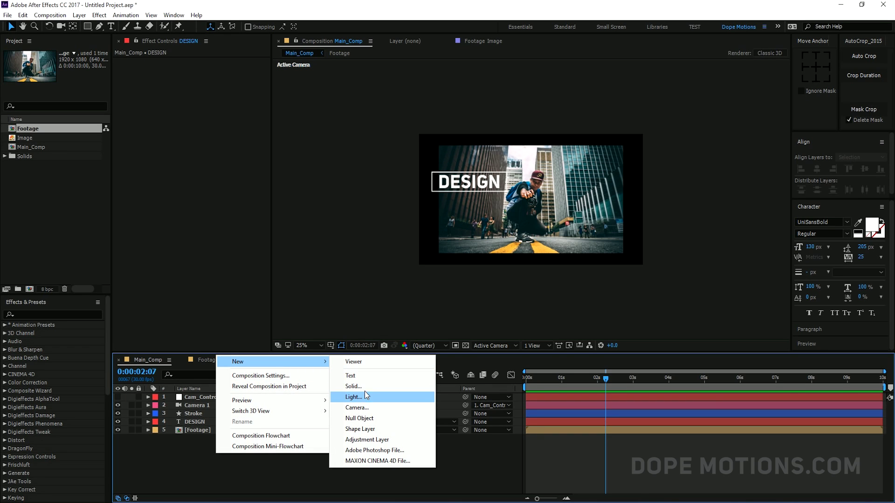
{"action": "left_click", "coordinate": [367, 386]}
{"action": "key", "text": "BackSpace"}
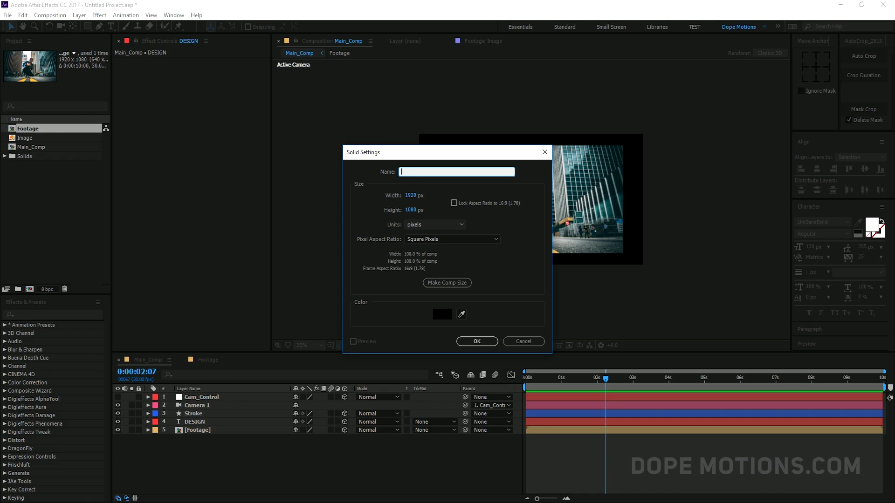
{"action": "type", "text": "BG"}
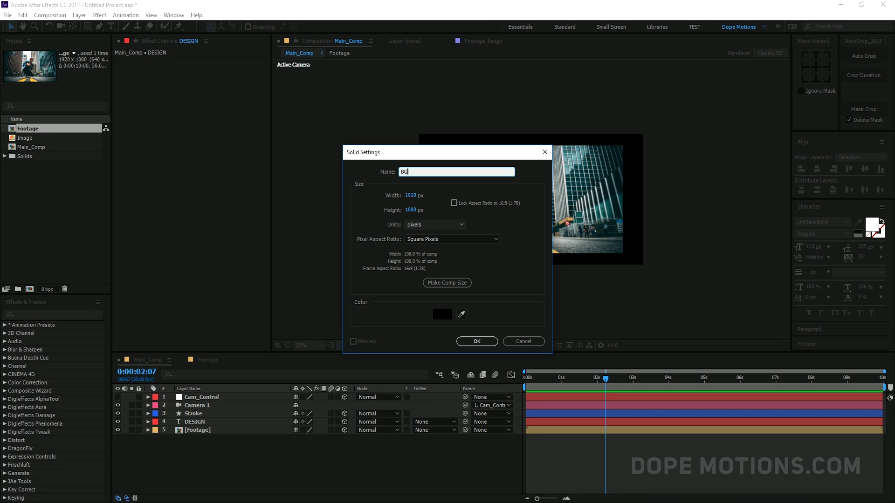
{"action": "left_click", "coordinate": [476, 342]}
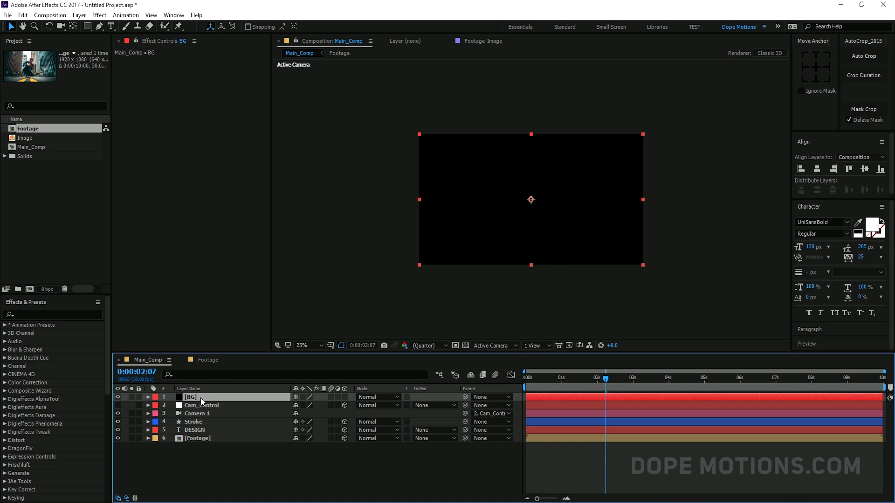
Step: Apply the Gradient Ramp effect to the BG layer
{"action": "key", "text": "ctrl+space"}
{"action": "type", "text": "ramp"}
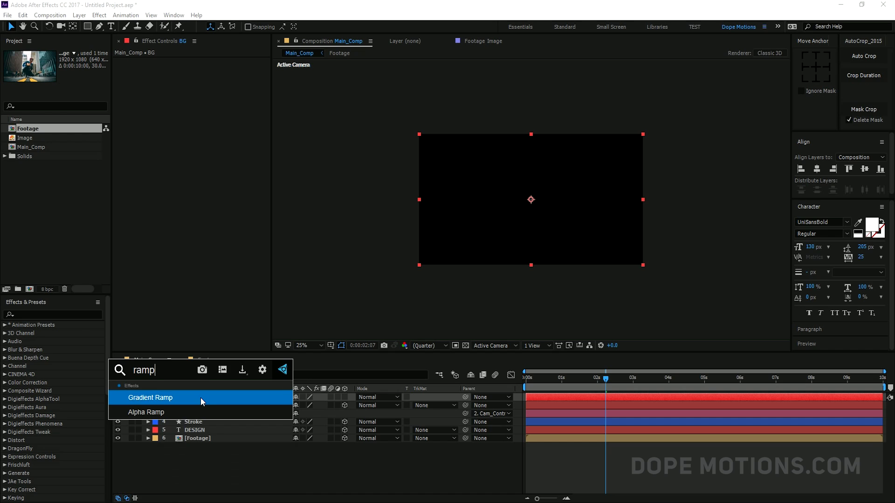
{"action": "left_click", "coordinate": [148, 397]}
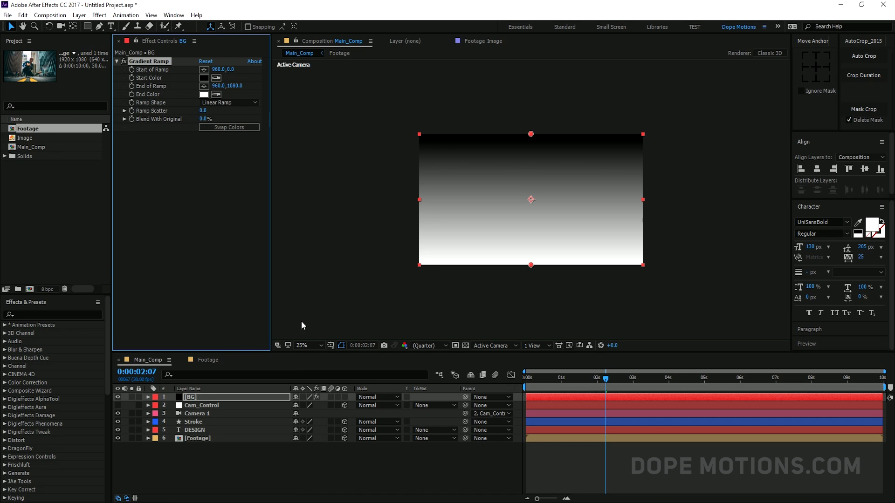
Step: Set the Gradient Ramp's start color on the BG layer to crimson red (DD244B)
{"action": "left_click", "coordinate": [203, 78]}
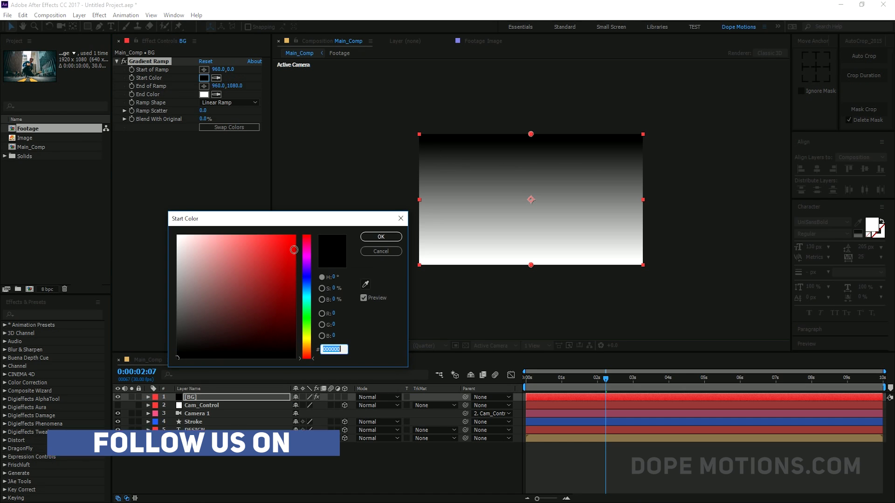
{"action": "left_click", "coordinate": [305, 246]}
{"action": "left_click_drag", "start_coordinate": [307, 249], "coordinate": [306, 240]}
{"action": "left_click", "coordinate": [281, 243]}
{"action": "left_click", "coordinate": [276, 251]}
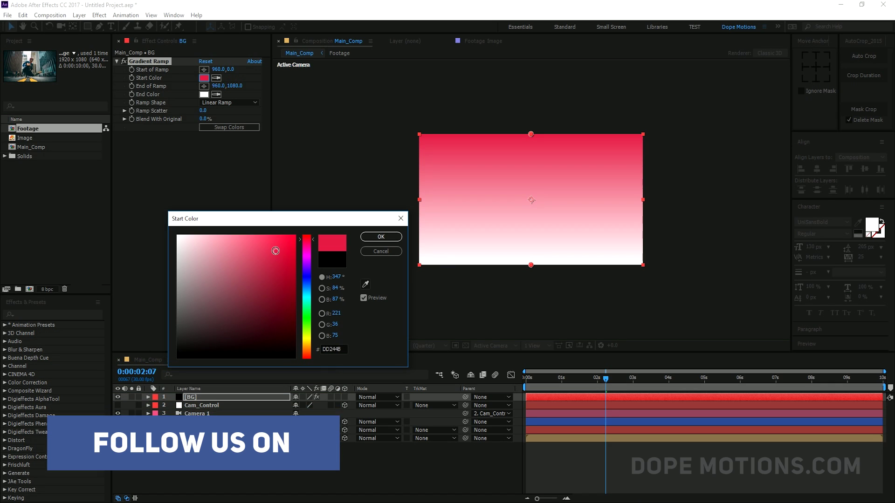
{"action": "left_click", "coordinate": [381, 237]}
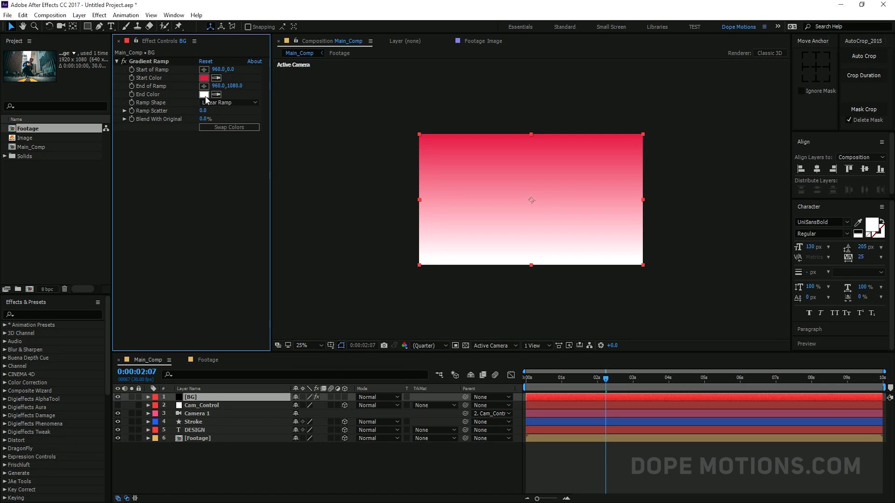
Step: Set the ramp's end color to purple (6A0997) and run the gradient from about -88, 12 to about 2052, 1032
{"action": "left_click", "coordinate": [204, 95]}
{"action": "left_click_drag", "start_coordinate": [313, 278], "coordinate": [288, 285]}
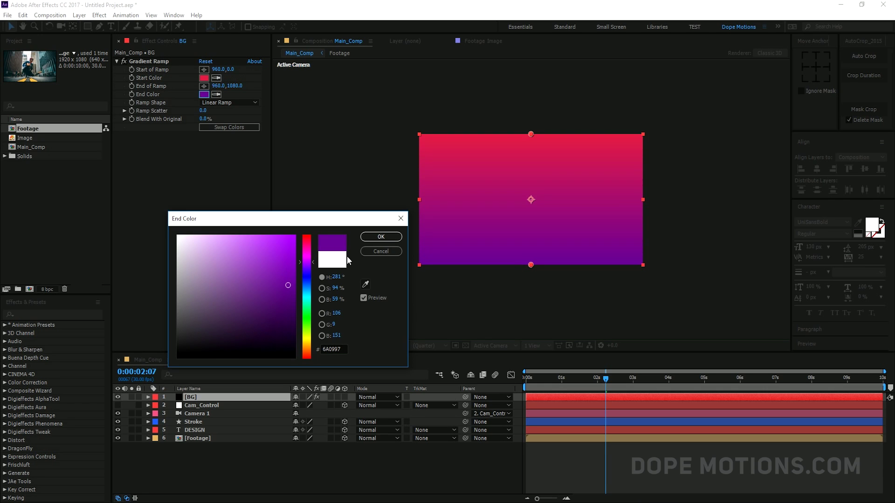
{"action": "left_click", "coordinate": [381, 237]}
{"action": "left_click_drag", "start_coordinate": [530, 132], "coordinate": [403, 132]}
{"action": "left_click_drag", "start_coordinate": [531, 265], "coordinate": [644, 268]}
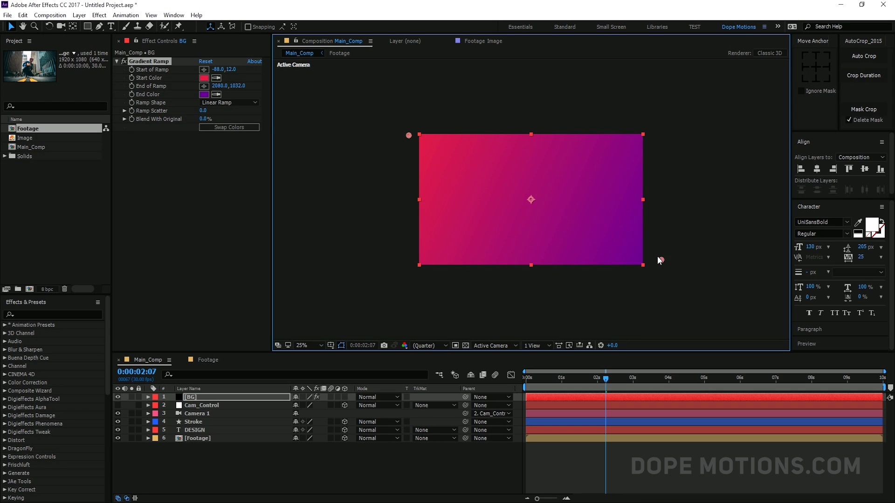
Step: Move the BG layer to the bottom of the layer stack, behind the photo and title
{"action": "left_click_drag", "start_coordinate": [195, 397], "coordinate": [208, 460]}
{"action": "left_click", "coordinate": [210, 467]}
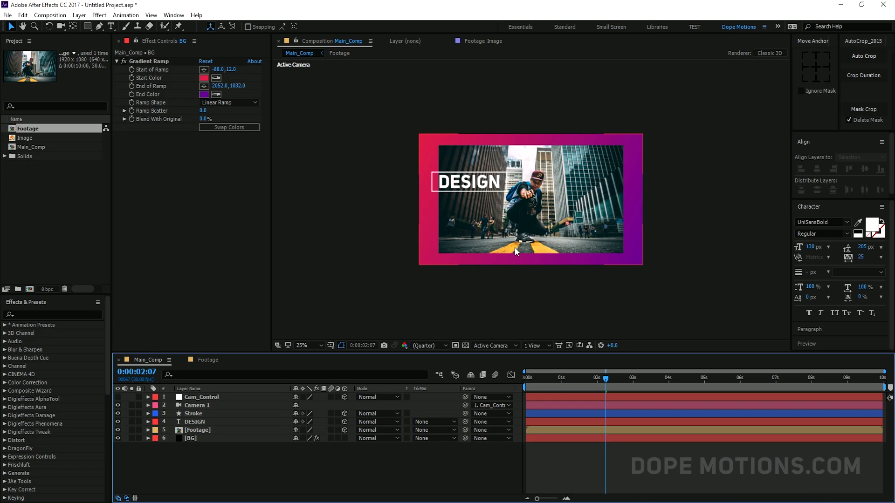
{"action": "key", "text": "period"}
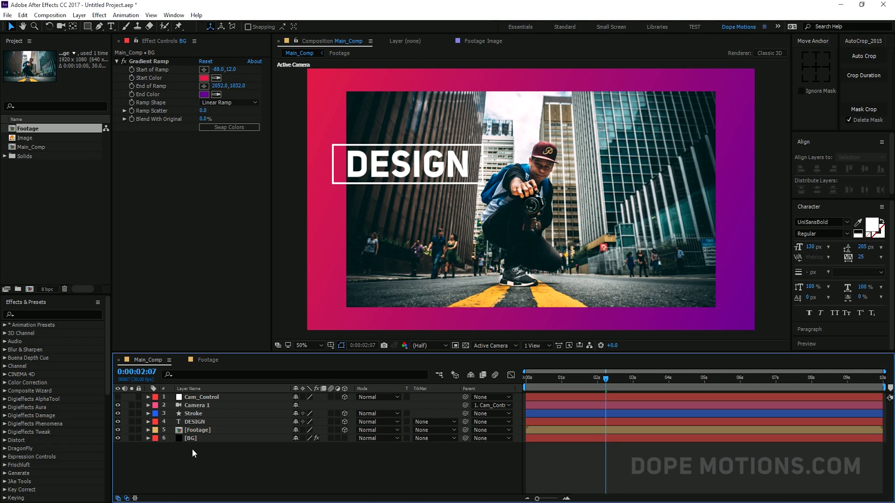
Step: Create a new ellipse shape layer filling the whole composition and set its stroke width to 0 px
{"action": "mouse_move", "coordinate": [88, 27]}
{"action": "left_mouse_down"}
{"action": "mouse_move", "coordinate": [110, 29]}
{"action": "mouse_move", "coordinate": [120, 43]}
{"action": "left_mouse_up"}
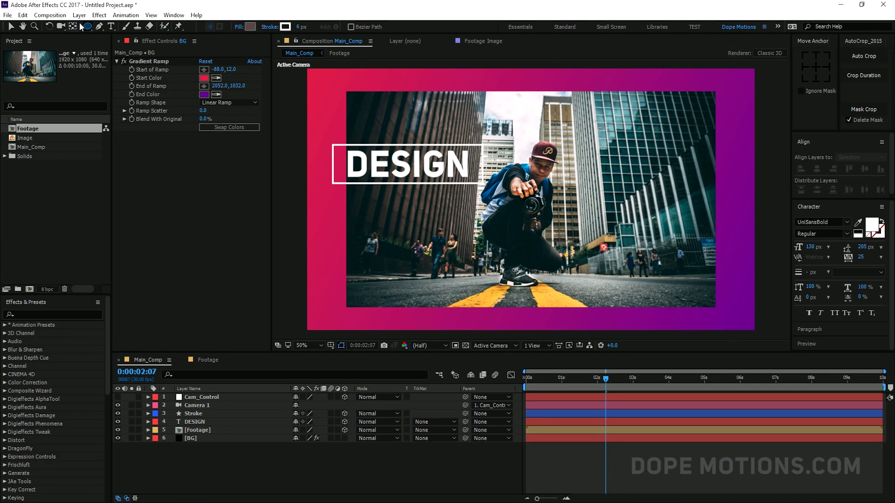
{"action": "double_click", "coordinate": [88, 26]}
{"action": "key", "text": "v"}
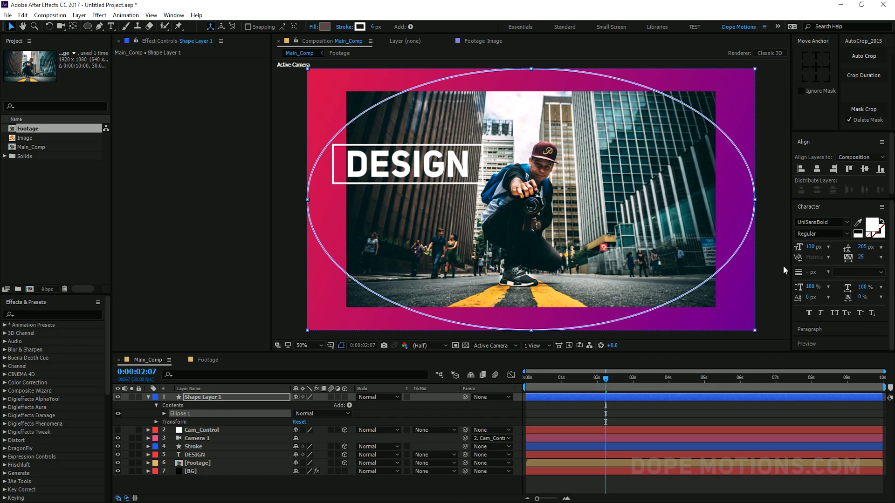
{"action": "left_click", "coordinate": [371, 27]}
{"action": "type", "text": "0"}
{"action": "key", "text": "Return"}
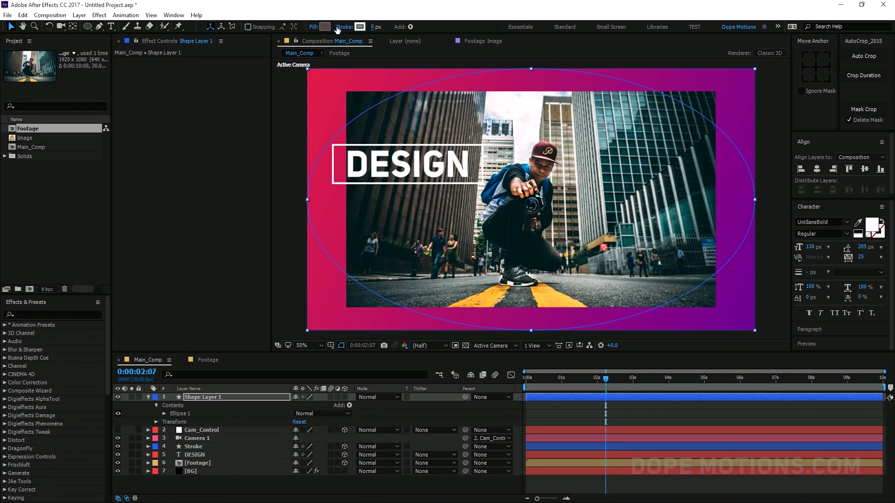
Step: Give the ellipse a solid white fill (FFFFFF)
{"action": "left_click", "coordinate": [313, 27]}
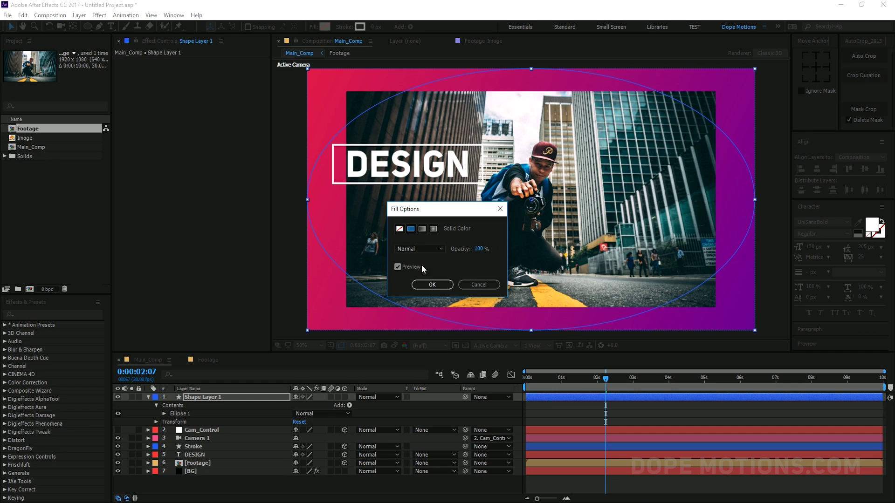
{"action": "left_click", "coordinate": [410, 232]}
{"action": "left_click", "coordinate": [428, 285]}
{"action": "left_click", "coordinate": [323, 27]}
{"action": "left_click_drag", "start_coordinate": [295, 284], "coordinate": [177, 235]}
{"action": "left_click", "coordinate": [379, 237]}
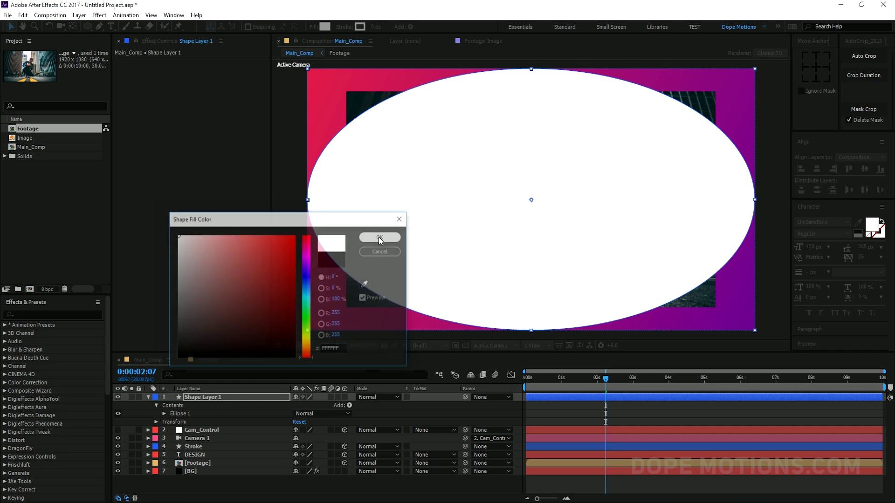
Step: Rename the ellipse shape layer as Dots
{"action": "left_click", "coordinate": [210, 397]}
{"action": "key", "text": "Return"}
{"action": "type", "text": "Dots"}
{"action": "key", "text": "Return"}
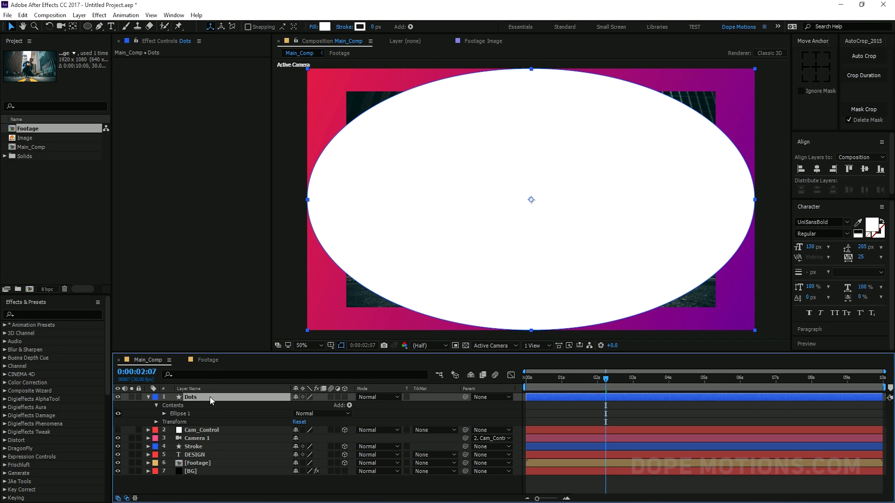
Step: Unlink the ellipse path's size proportions and set the size to 3 × 3
{"action": "left_click", "coordinate": [163, 414]}
{"action": "left_click", "coordinate": [173, 422]}
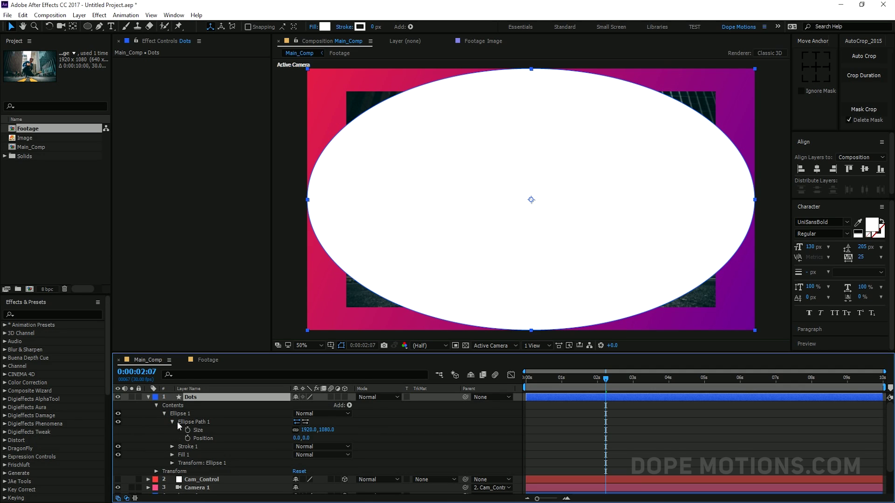
{"action": "left_click", "coordinate": [294, 430]}
{"action": "left_click", "coordinate": [308, 429]}
{"action": "type", "text": "3"}
{"action": "key", "text": "Tab"}
{"action": "type", "text": "3"}
{"action": "key", "text": "Return"}
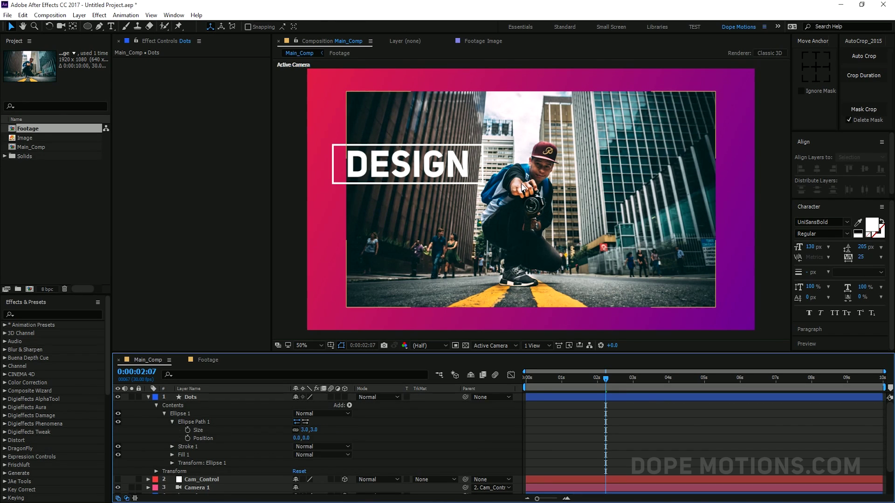
Step: Examine the tiny dot in the composition at 100% magnification and full resolution
{"action": "left_click", "coordinate": [182, 398]}
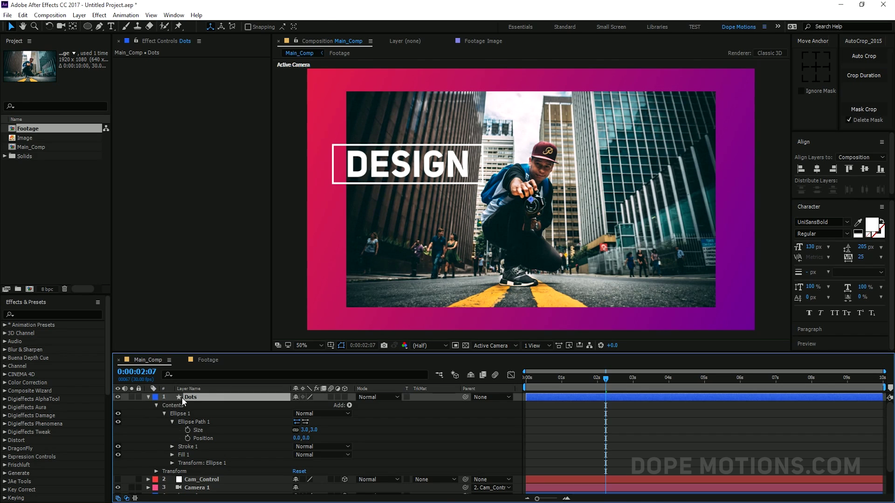
{"action": "key", "text": "slash"}
{"action": "key", "text": "ctrl+j"}
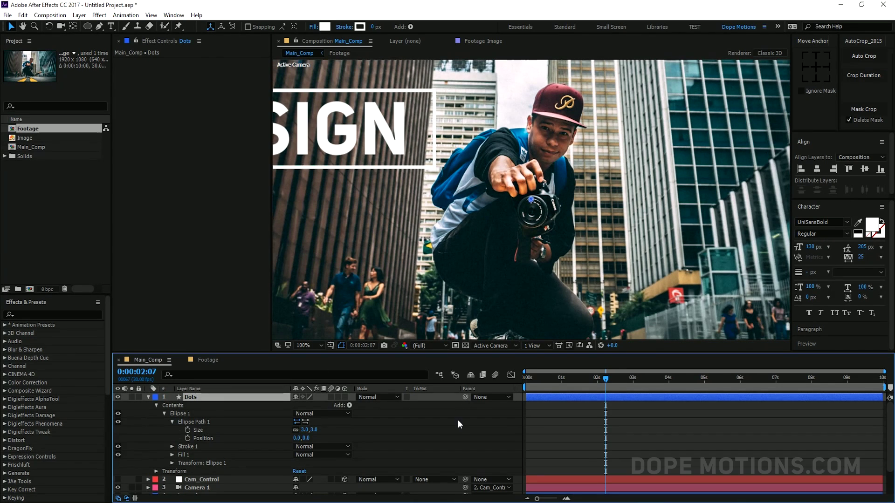
{"action": "left_click", "coordinate": [458, 418]}
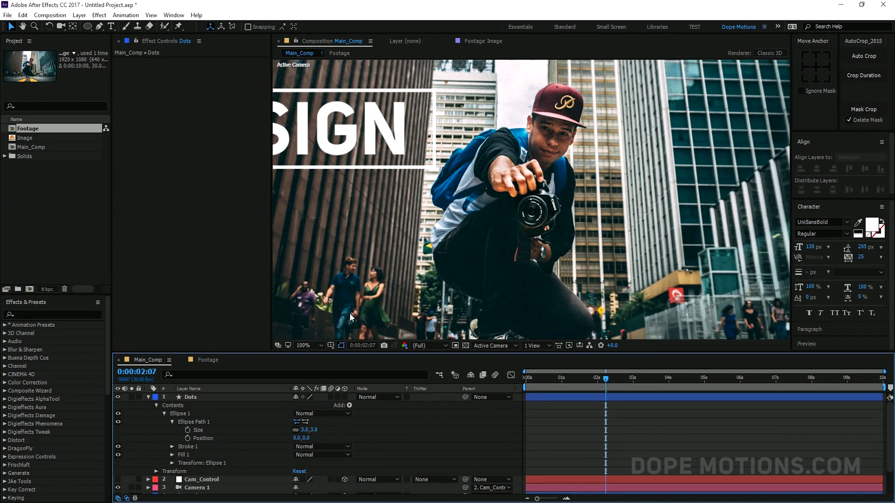
{"action": "key", "text": "comma"}
{"action": "key", "text": "comma"}
{"action": "key", "text": "ctrl+shift+j"}
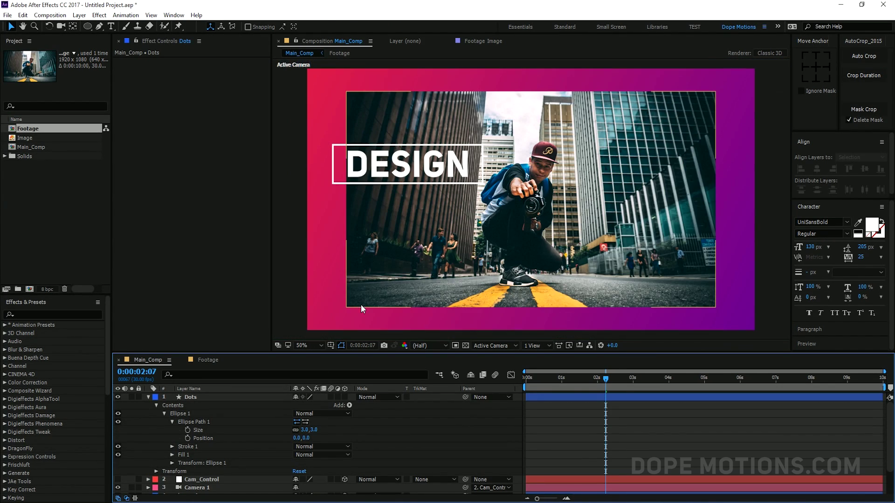
Step: Add a Repeater to the Dots layer's contents and solo the layer
{"action": "left_click", "coordinate": [172, 421]}
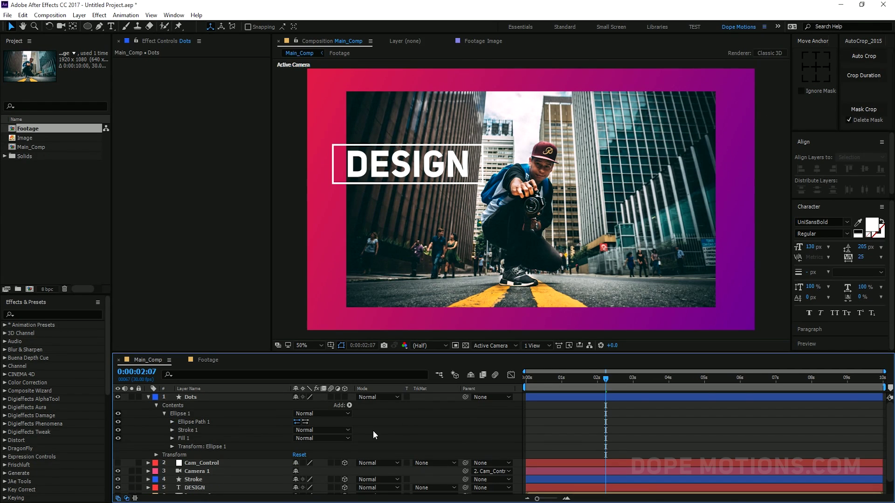
{"action": "left_click", "coordinate": [350, 406]}
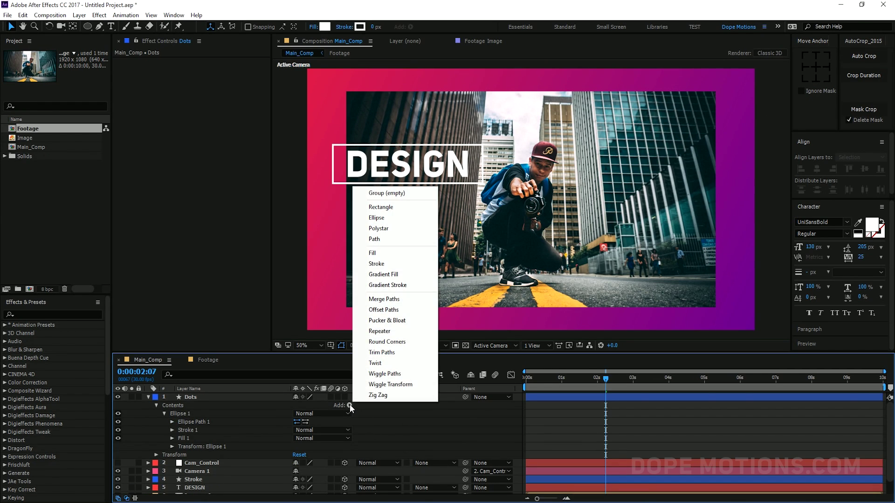
{"action": "left_click", "coordinate": [391, 331]}
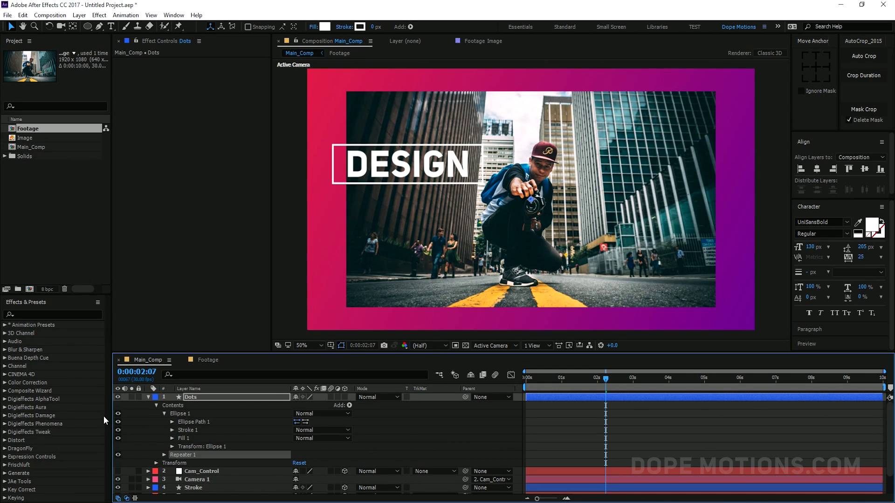
{"action": "left_click", "coordinate": [132, 397]}
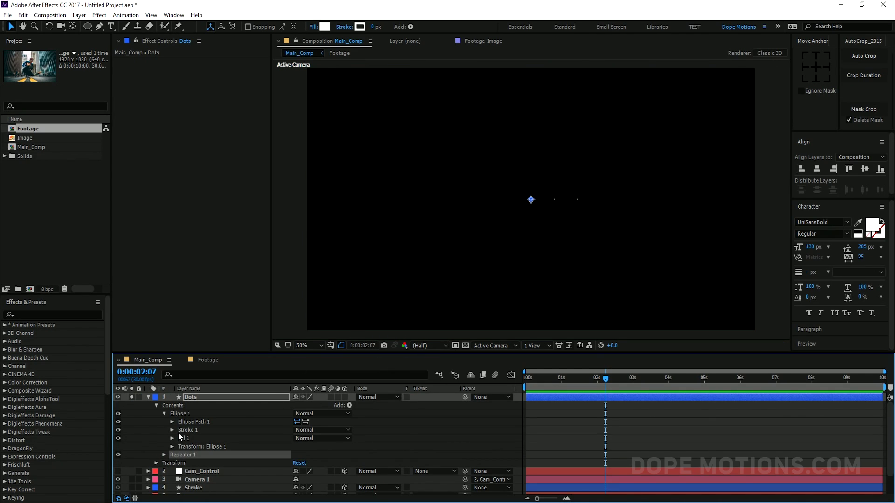
Step: Set the number of copies in Repeater 1 to 50
{"action": "left_click", "coordinate": [163, 455]}
{"action": "left_click", "coordinate": [298, 463]}
{"action": "type", "text": "50"}
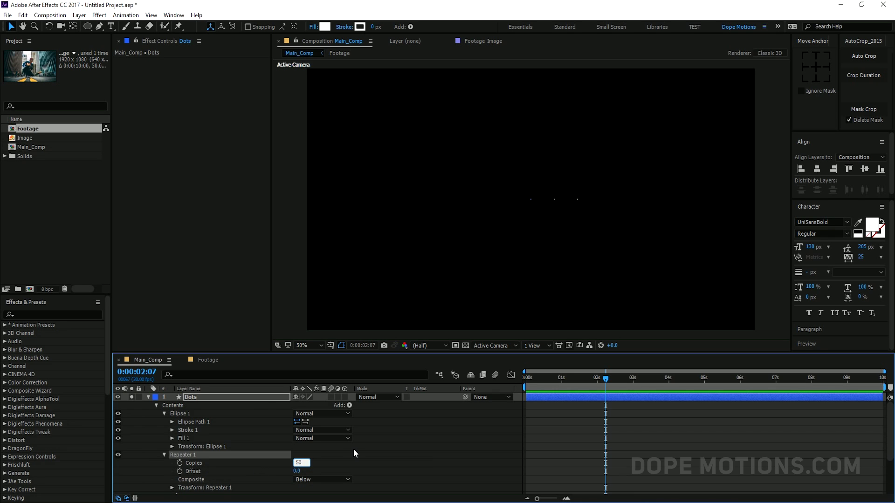
{"action": "left_click", "coordinate": [354, 450]}
Step: Set the transform position of Repeater 1 to 50, 0 to tighten the horizontal dot spacing
{"action": "scroll", "coordinate": [245, 449], "scroll_direction": "down", "scroll_amount": 3}
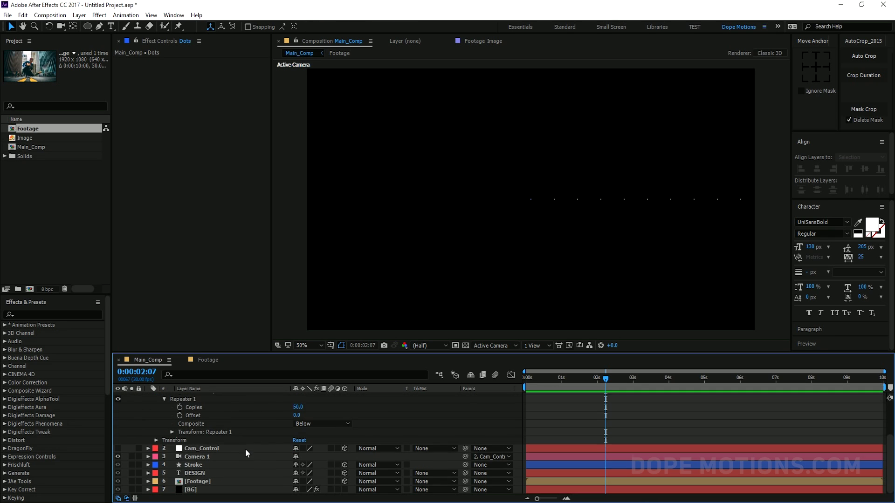
{"action": "left_click", "coordinate": [172, 432]}
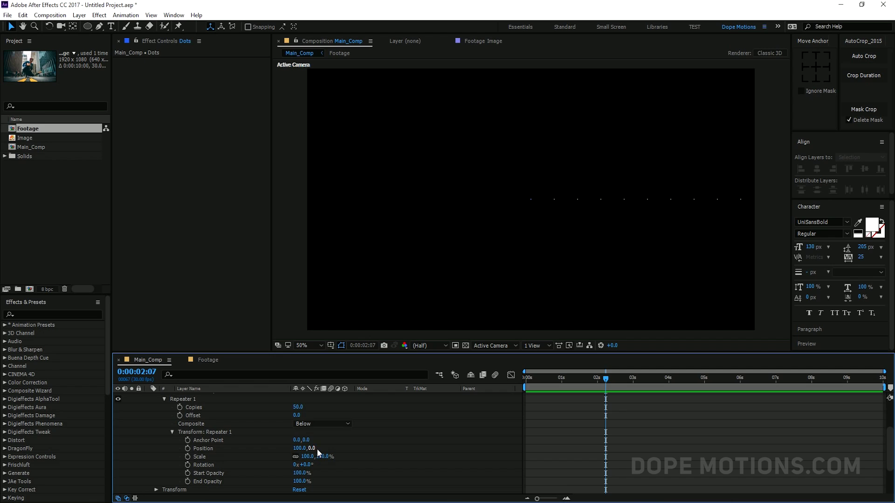
{"action": "left_click_drag", "start_coordinate": [316, 448], "coordinate": [320, 447]}
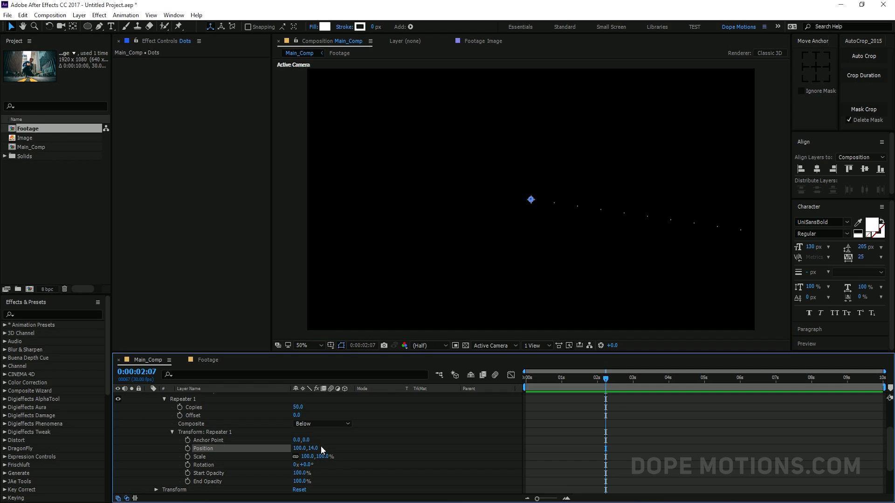
{"action": "key", "text": "ctrl+z"}
{"action": "left_click", "coordinate": [296, 449]}
{"action": "type", "text": "50"}
{"action": "key", "text": "Return"}
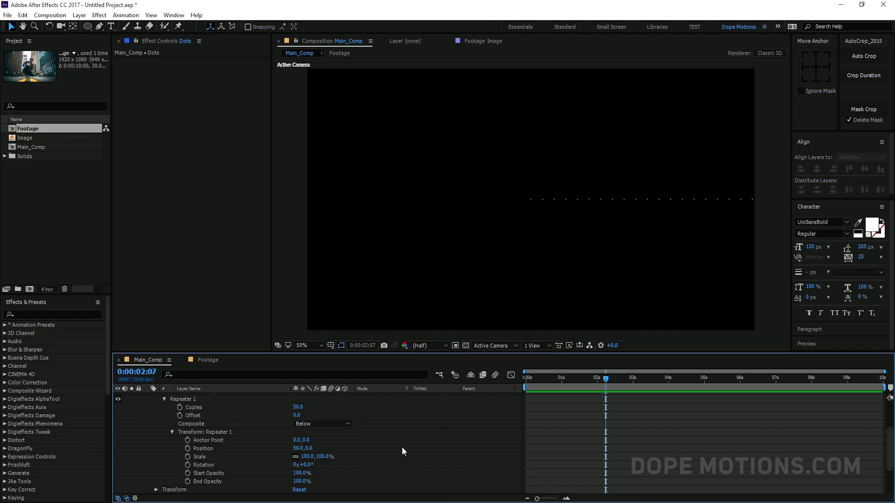
Step: Add a second Repeater to the Dots layer and set its copies to 50
{"action": "scroll", "coordinate": [362, 424], "scroll_direction": "up", "scroll_amount": 5}
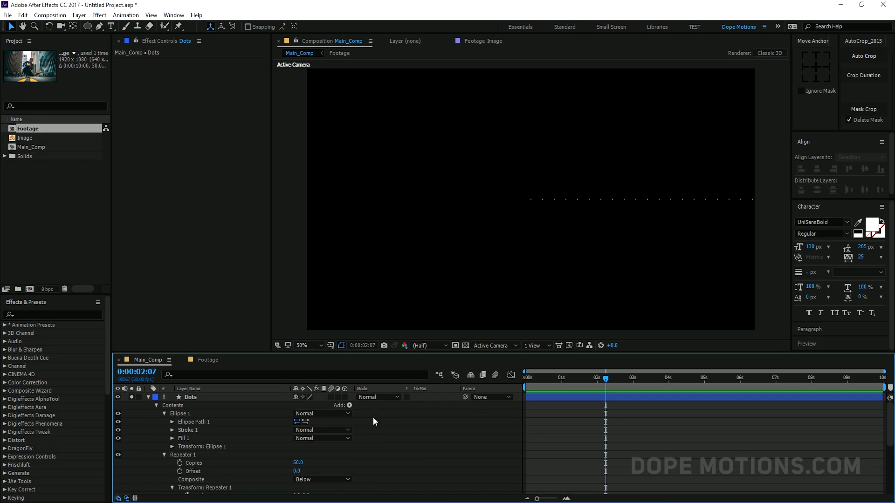
{"action": "left_click", "coordinate": [349, 405]}
{"action": "left_click", "coordinate": [370, 331]}
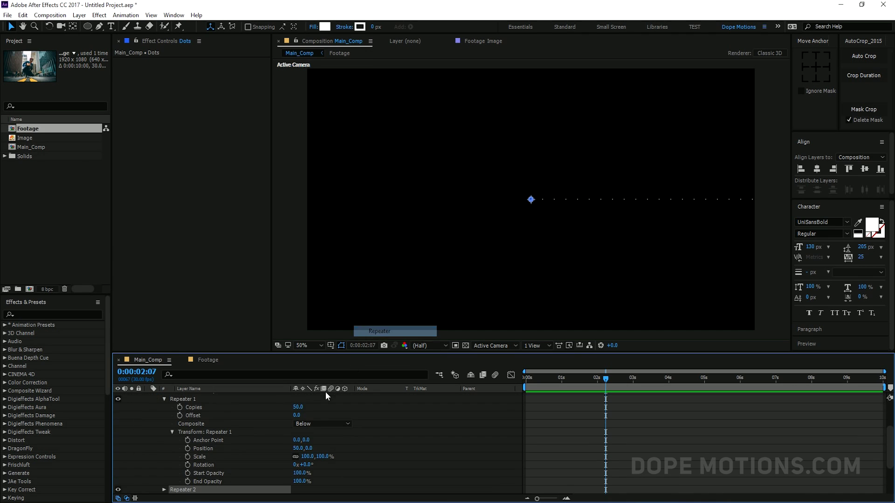
{"action": "scroll", "coordinate": [160, 441], "scroll_direction": "down", "scroll_amount": 2}
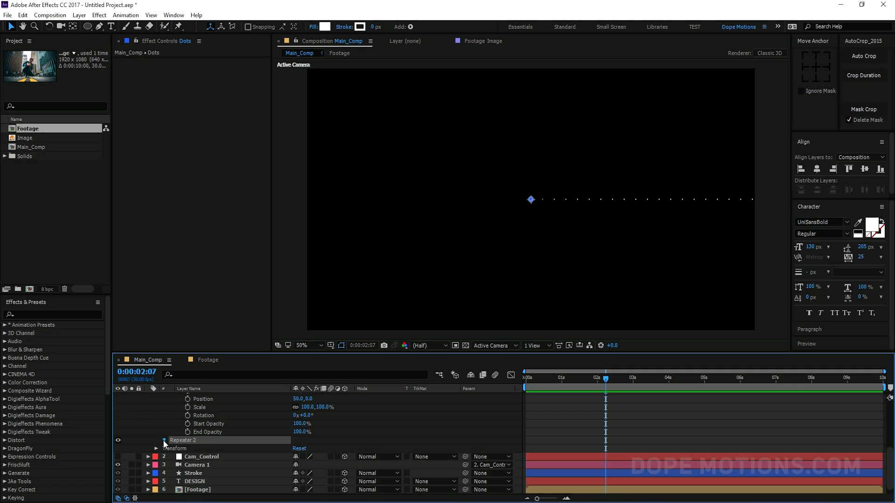
{"action": "left_click", "coordinate": [164, 440]}
{"action": "left_click", "coordinate": [295, 449]}
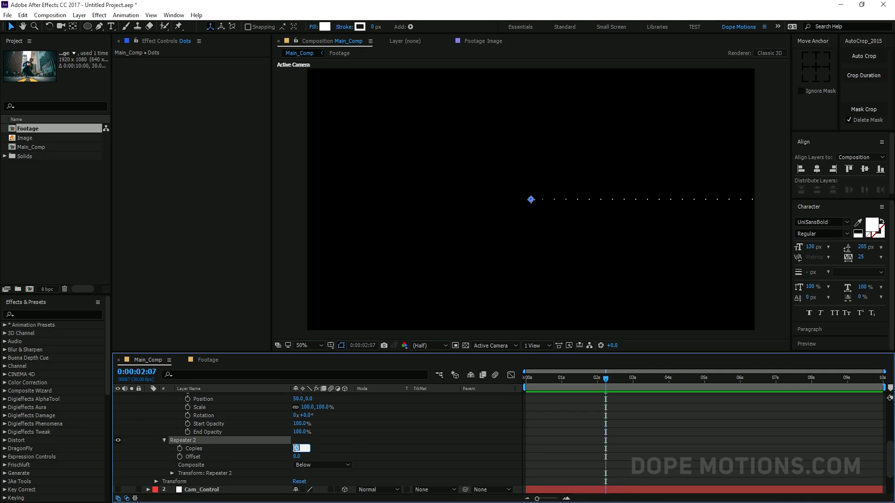
{"action": "type", "text": "50"}
{"action": "left_click", "coordinate": [349, 430]}
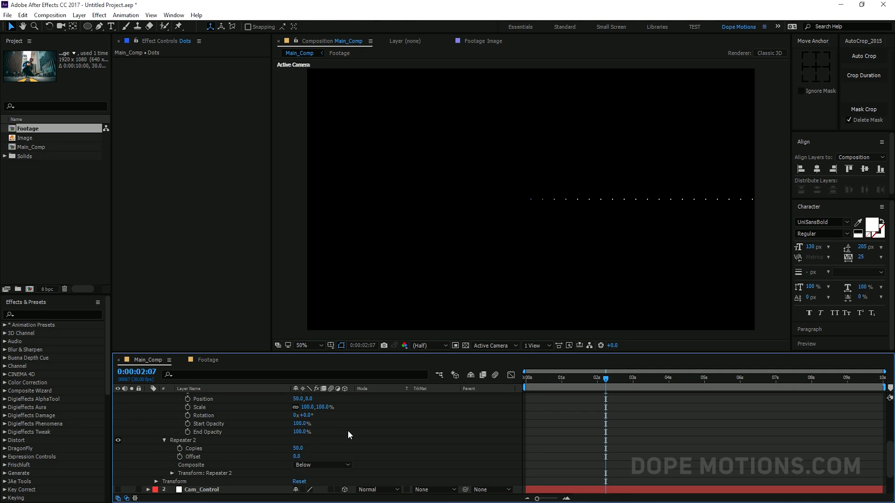
Step: Set the transform position of Repeater 2 to 0, 50 so the row of dots repeats downward as a grid
{"action": "left_click", "coordinate": [173, 473]}
{"action": "mouse_move", "coordinate": [300, 457]}
{"action": "left_mouse_down"}
{"action": "mouse_move", "coordinate": [281, 461]}
{"action": "mouse_move", "coordinate": [298, 466]}
{"action": "left_mouse_up"}
{"action": "left_click", "coordinate": [311, 457]}
{"action": "type", "text": "50"}
{"action": "key", "text": "Return"}
{"action": "left_click", "coordinate": [300, 455]}
{"action": "type", "text": "0"}
{"action": "key", "text": "Return"}
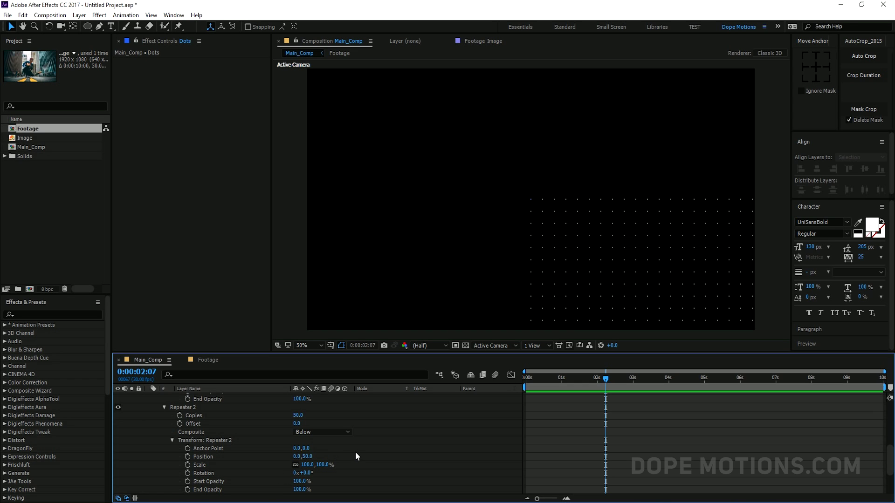
{"action": "scroll", "coordinate": [162, 421], "scroll_direction": "up", "scroll_amount": 6}
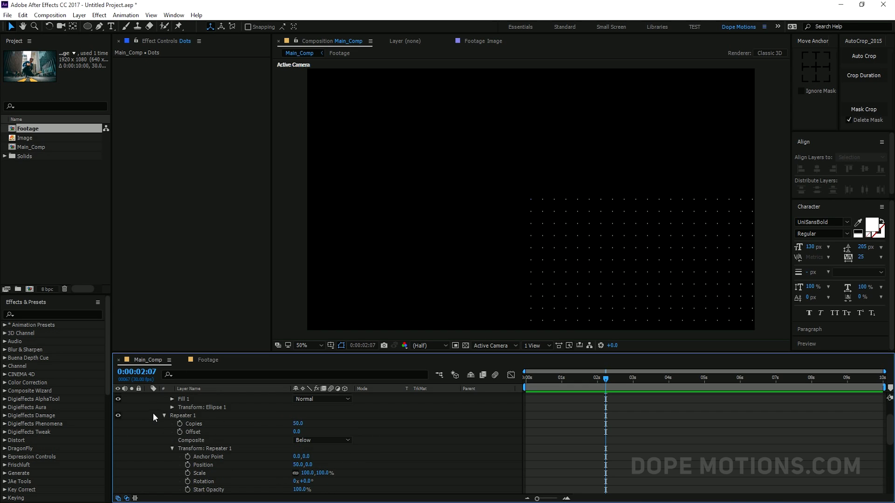
Step: Align the Dots layer to the left and top edges of the composition so the grid covers the frame
{"action": "left_click", "coordinate": [148, 397]}
{"action": "left_click", "coordinate": [613, 305]}
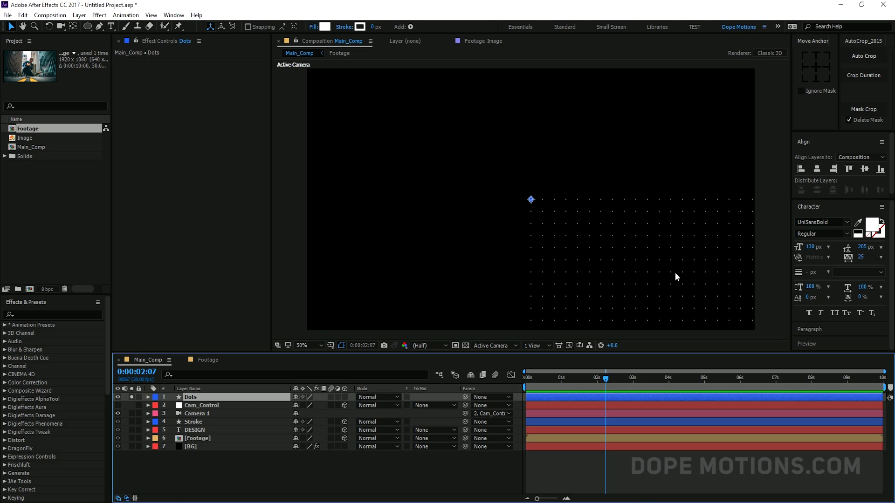
{"action": "left_click", "coordinate": [800, 169]}
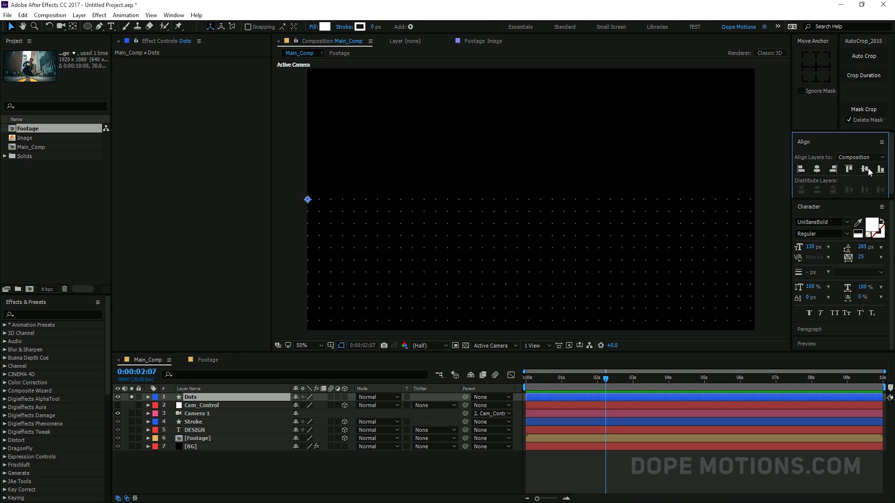
{"action": "left_click", "coordinate": [852, 167]}
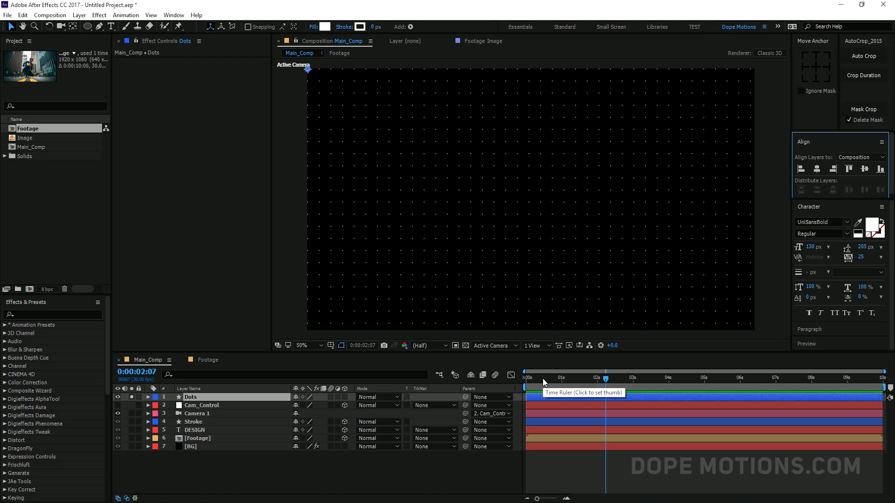
Step: Turn off solo for the Dots layer and move it between the Footage and BG layers
{"action": "left_click", "coordinate": [132, 397]}
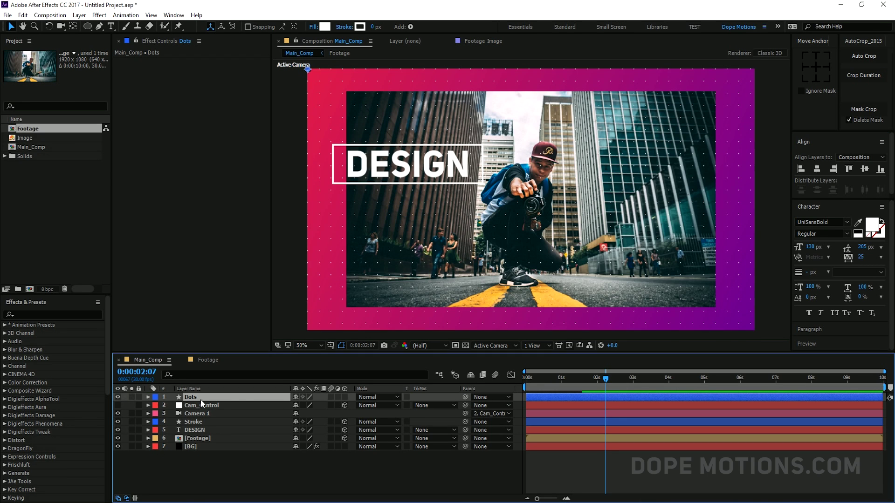
{"action": "left_click_drag", "start_coordinate": [182, 403], "coordinate": [195, 442]}
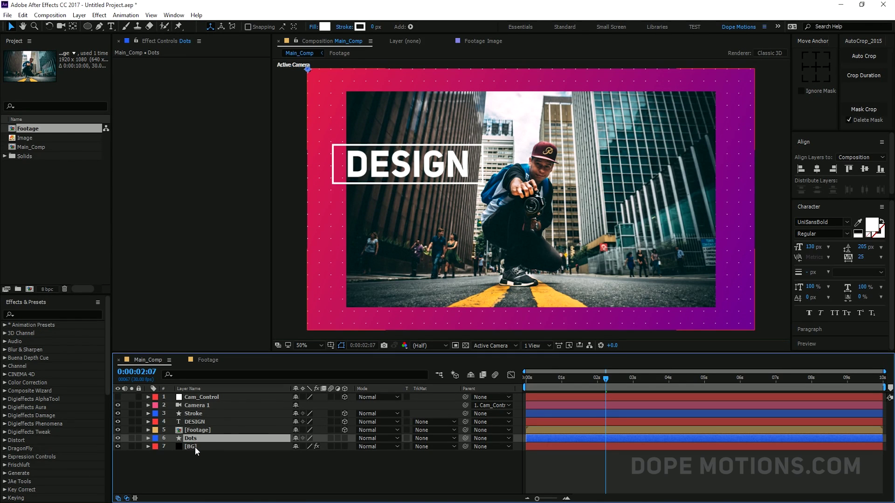
Step: Set the Dots layer's opacity to 50%
{"action": "key", "text": "t"}
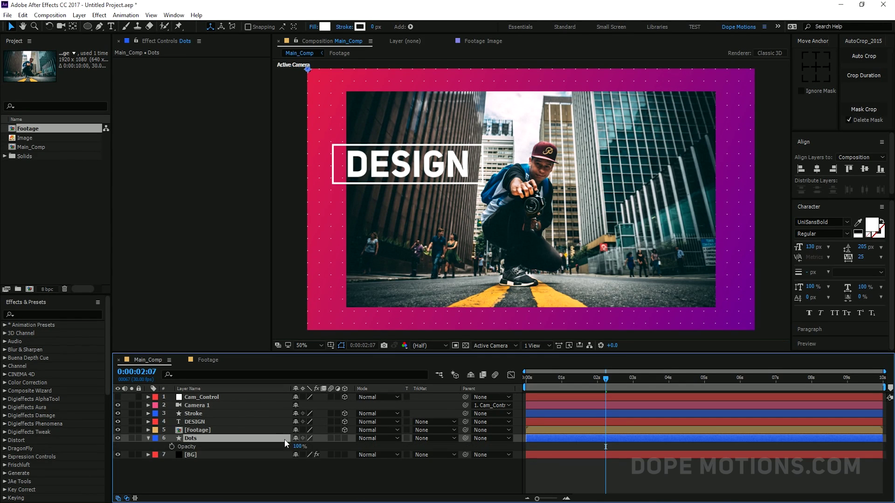
{"action": "left_click", "coordinate": [299, 446]}
{"action": "left_click", "coordinate": [286, 465]}
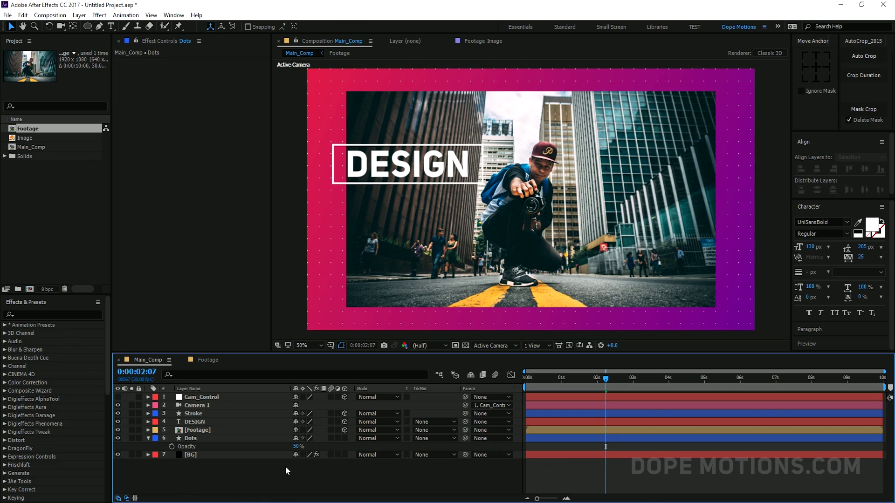
{"action": "left_click", "coordinate": [147, 439]}
Step: Set the Dots layer's position to 0, 0 at the first frame and add a position keyframe there
{"action": "left_click", "coordinate": [194, 438]}
{"action": "key", "text": "Home"}
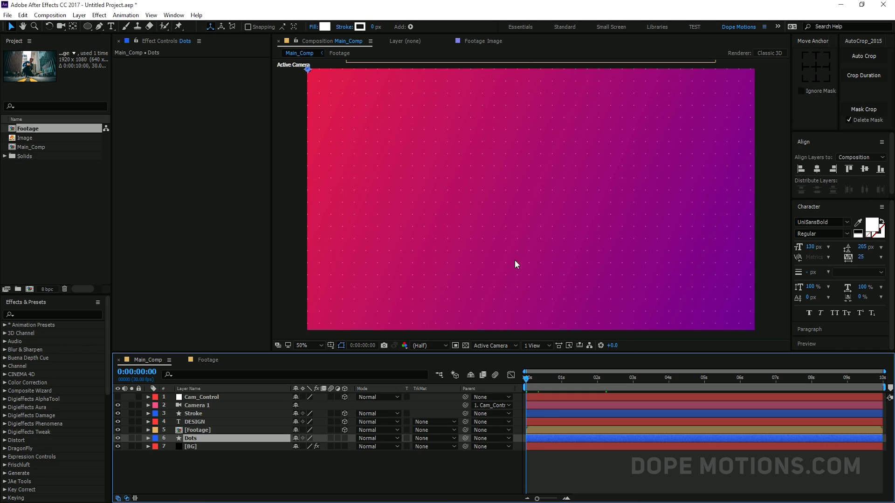
{"action": "key", "text": "p"}
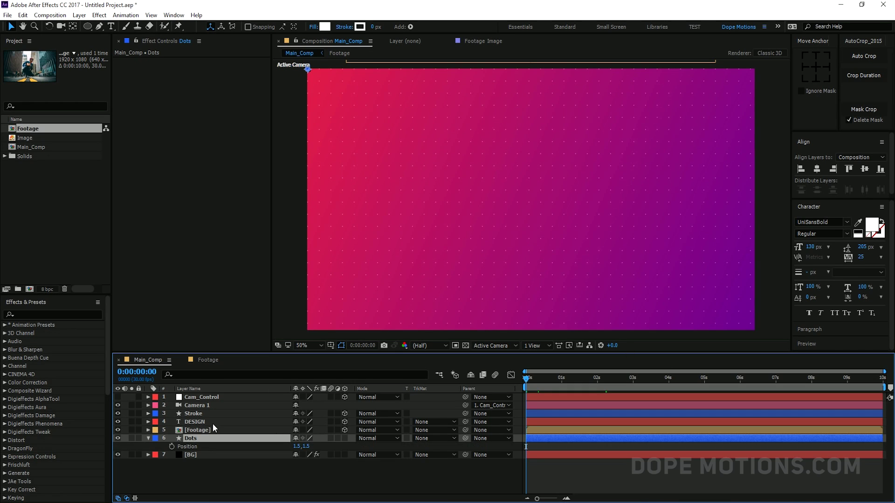
{"action": "left_click", "coordinate": [296, 447]}
{"action": "type", "text": "0"}
{"action": "left_click", "coordinate": [308, 447]}
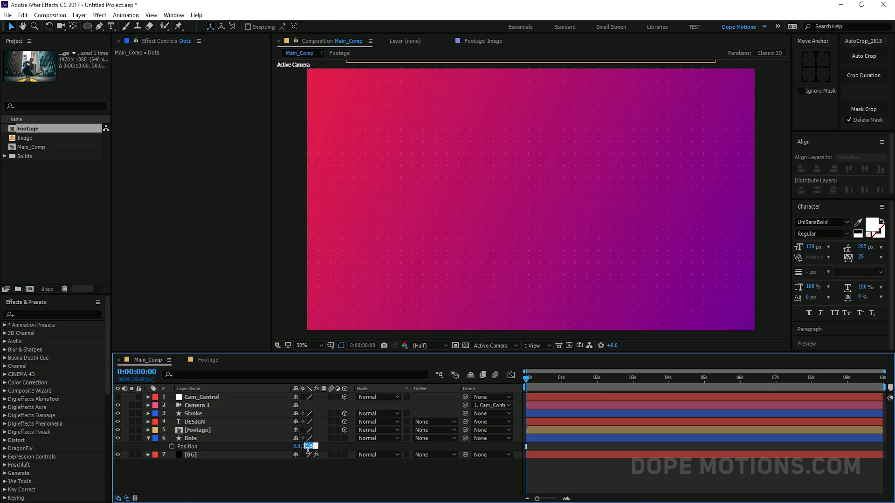
{"action": "left_click", "coordinate": [172, 446]}
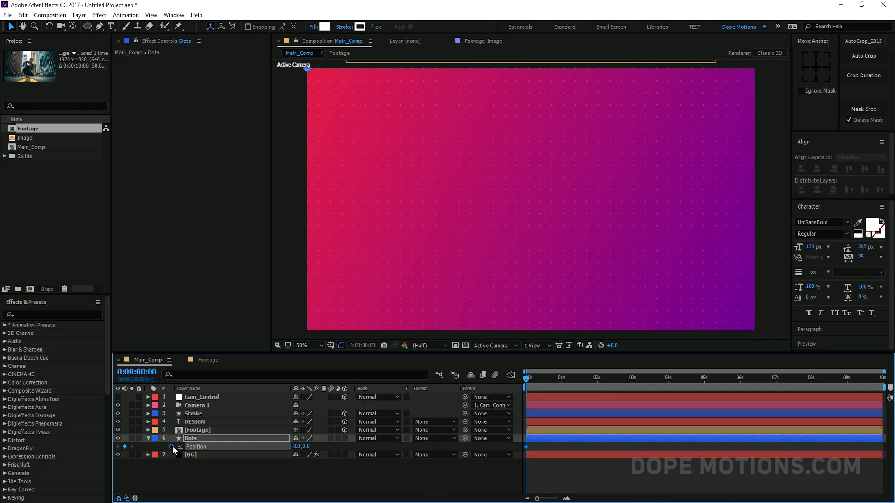
Step: Keyframe the Dots layer's X position to -200 at the last frame, 0:00:09:29, and scrub through the drift
{"action": "left_click", "coordinate": [880, 379]}
{"action": "left_click", "coordinate": [888, 380]}
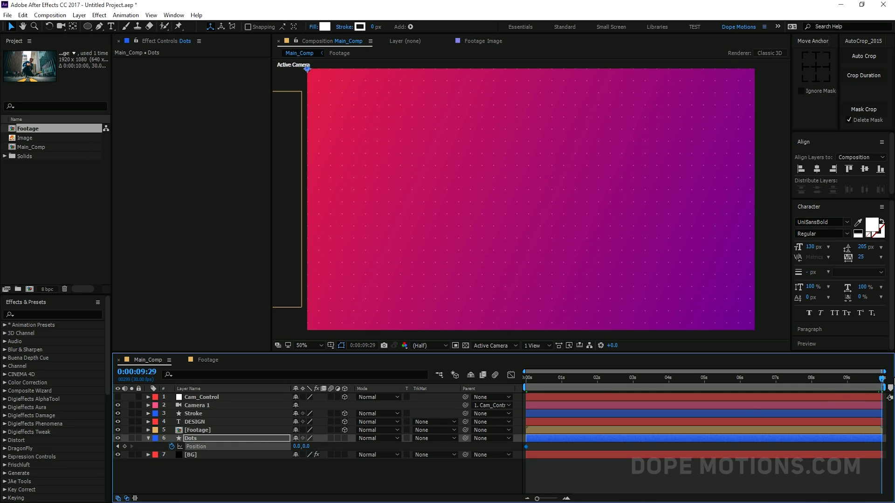
{"action": "left_click", "coordinate": [297, 446]}
{"action": "type", "text": "-200"}
{"action": "left_click", "coordinate": [309, 478]}
{"action": "left_click_drag", "start_coordinate": [533, 379], "coordinate": [662, 385]}
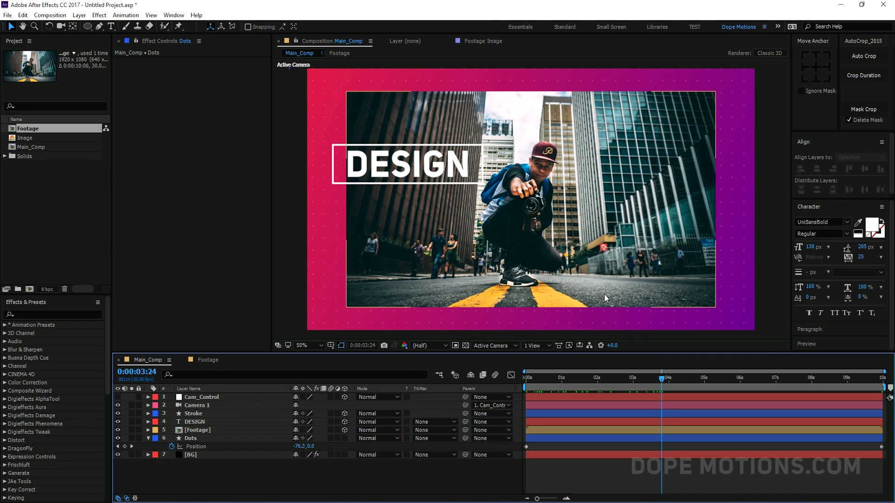
{"action": "left_click", "coordinate": [148, 438]}
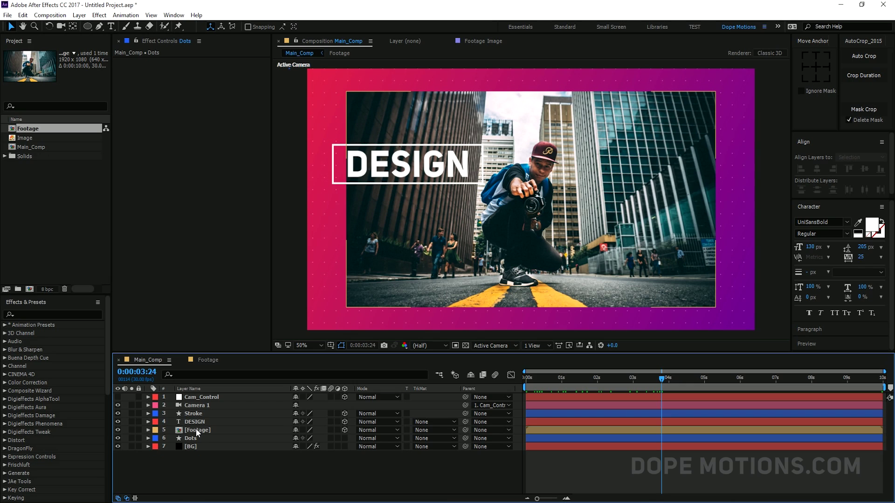
Step: Apply a Drop Shadow effect to the Footage layer
{"action": "left_click", "coordinate": [192, 429]}
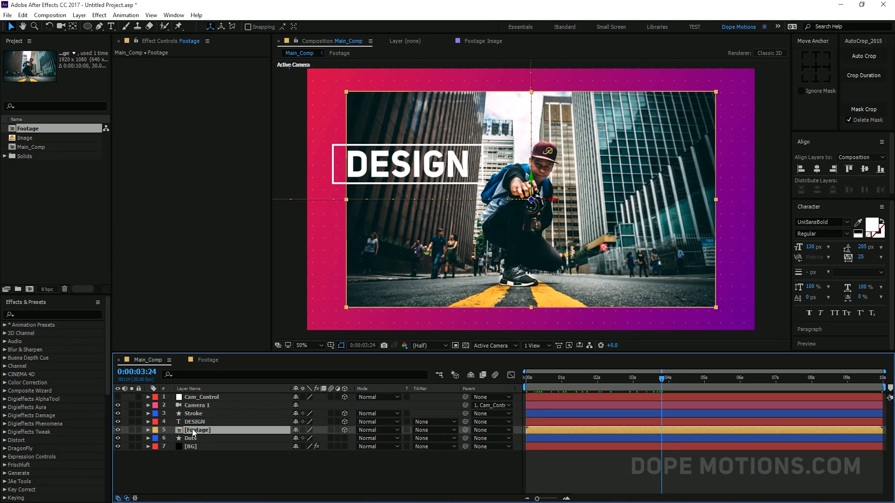
{"action": "key", "text": "ctrl+space"}
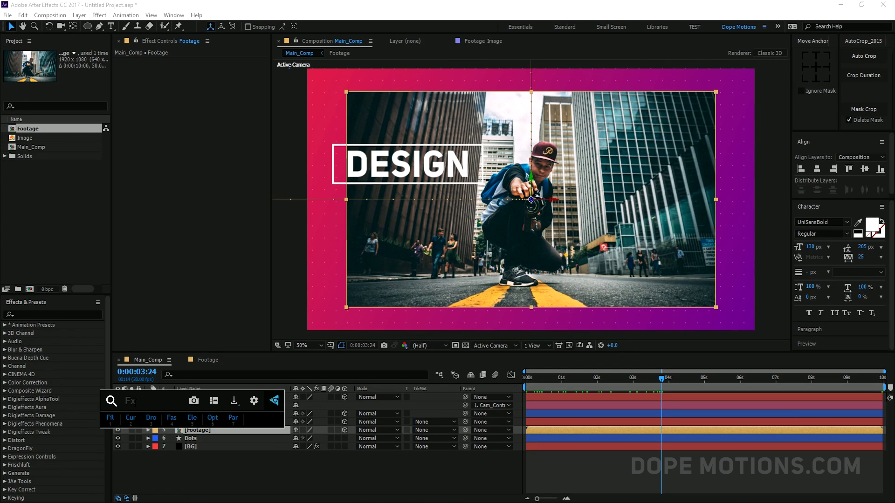
{"action": "type", "text": "drop"}
{"action": "left_click", "coordinate": [130, 428]}
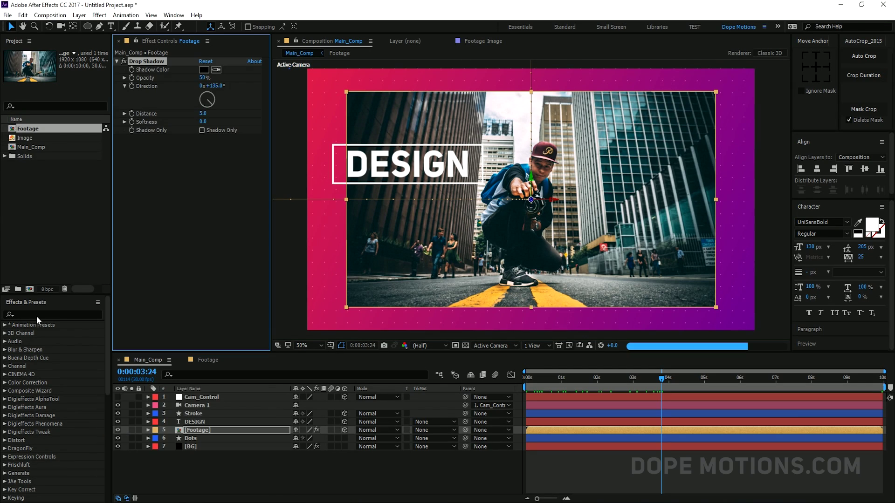
Step: Search the effects and presets library for "drop" to locate the Drop Shadow effect
{"action": "left_click", "coordinate": [35, 315]}
{"action": "type", "text": "drop"}
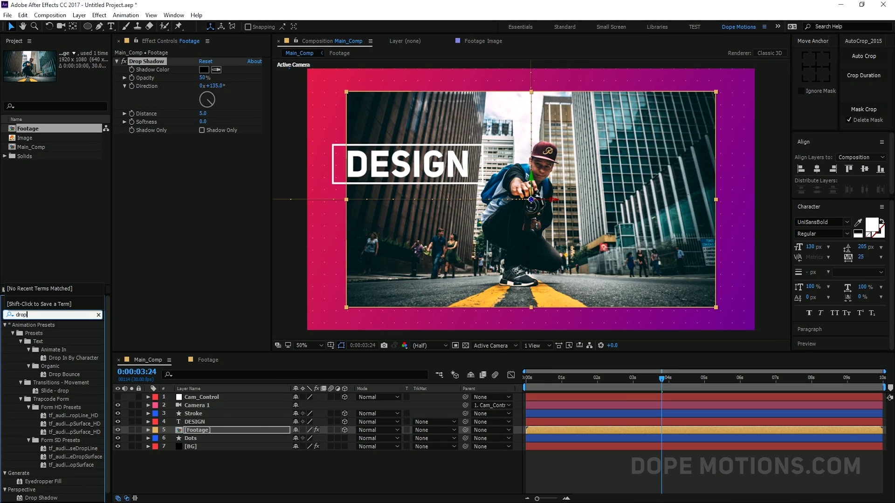
{"action": "type", "text": "s"}
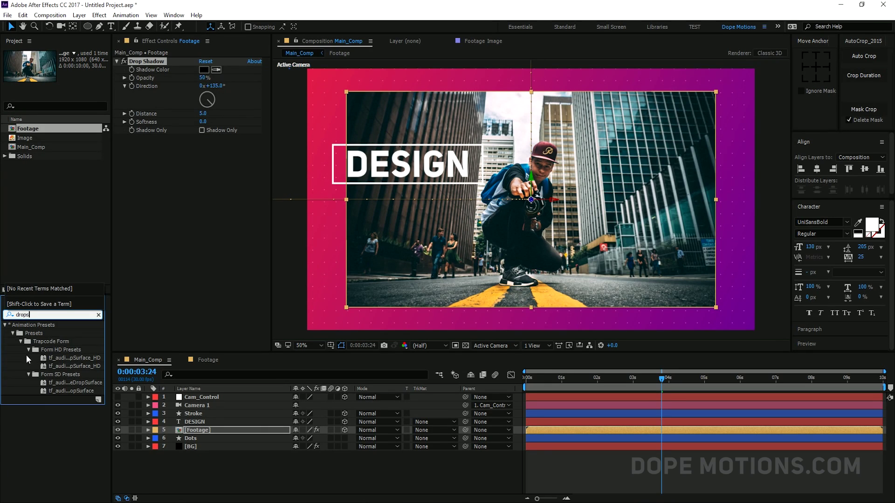
{"action": "left_click", "coordinate": [37, 313]}
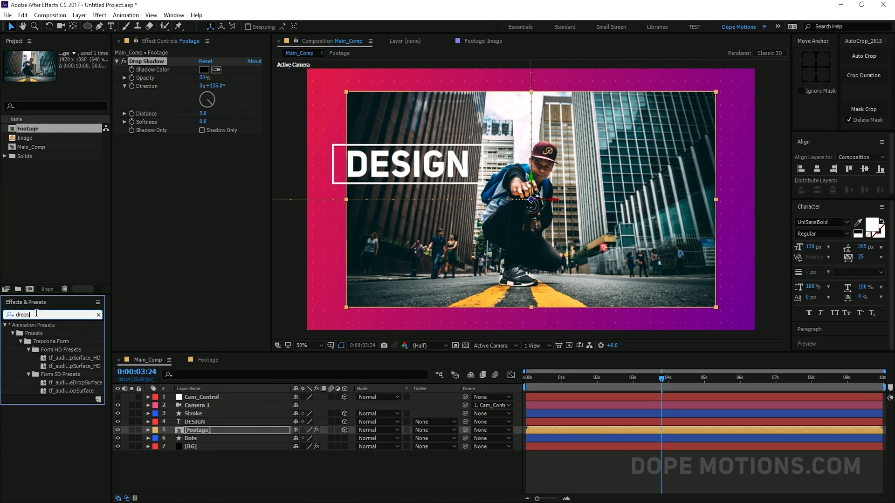
{"action": "key", "text": "BackSpace"}
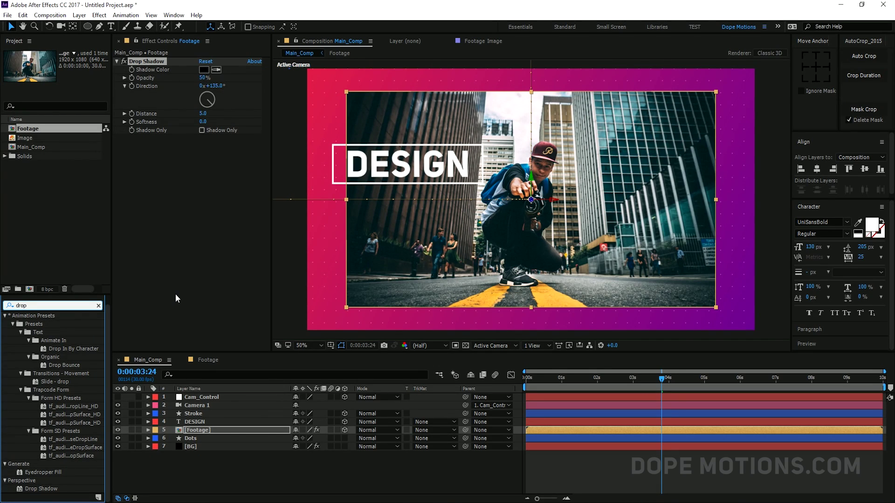
Step: Set the Footage layer's drop shadow distance to 120 and its softness to 200
{"action": "left_click", "coordinate": [183, 211]}
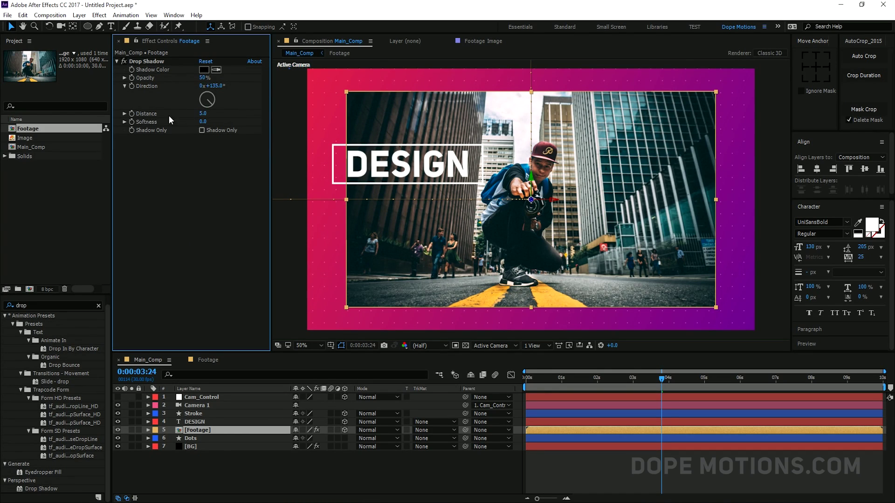
{"action": "mouse_move", "coordinate": [202, 113]}
{"action": "left_mouse_down"}
{"action": "mouse_move", "coordinate": [247, 114]}
{"action": "mouse_move", "coordinate": [212, 113]}
{"action": "left_mouse_up"}
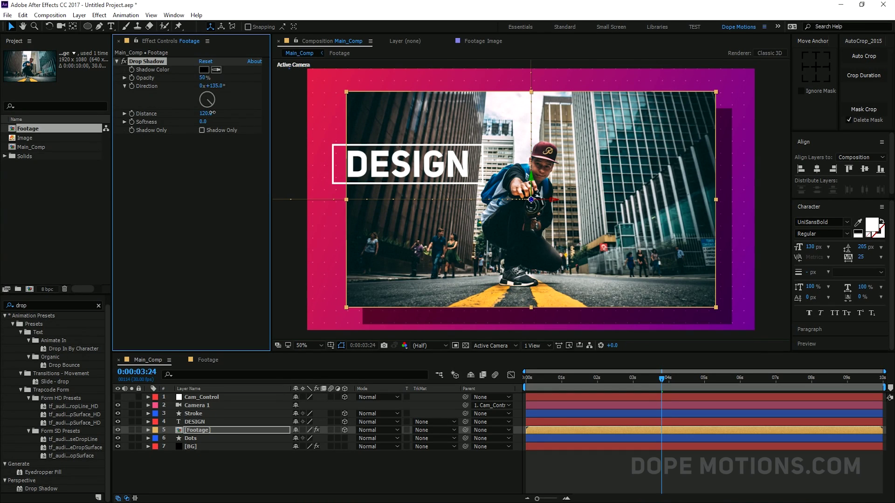
{"action": "left_click", "coordinate": [205, 113]}
{"action": "left_click", "coordinate": [203, 122]}
{"action": "type", "text": "200"}
{"action": "left_click", "coordinate": [200, 161]}
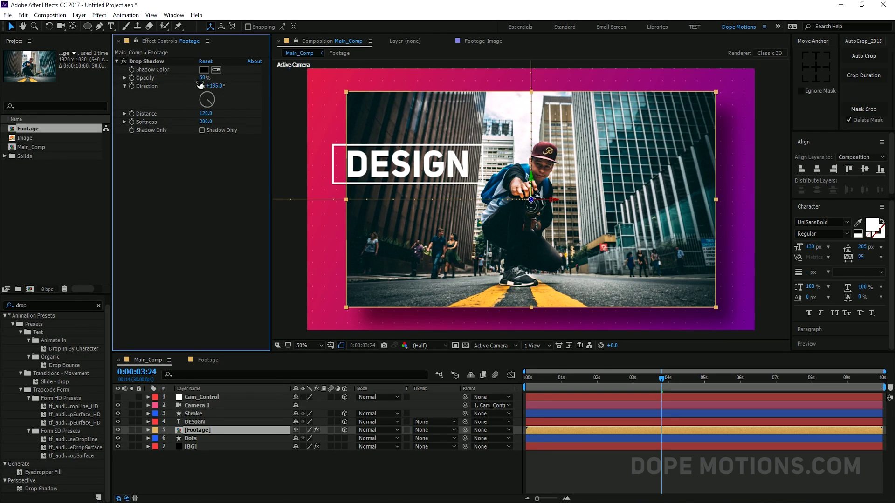
Step: Try opacities of 20% and 30% for the Footage layer's drop shadow and scrub the timeline to judge it
{"action": "left_click", "coordinate": [201, 78]}
{"action": "type", "text": "20"}
{"action": "left_click", "coordinate": [189, 150]}
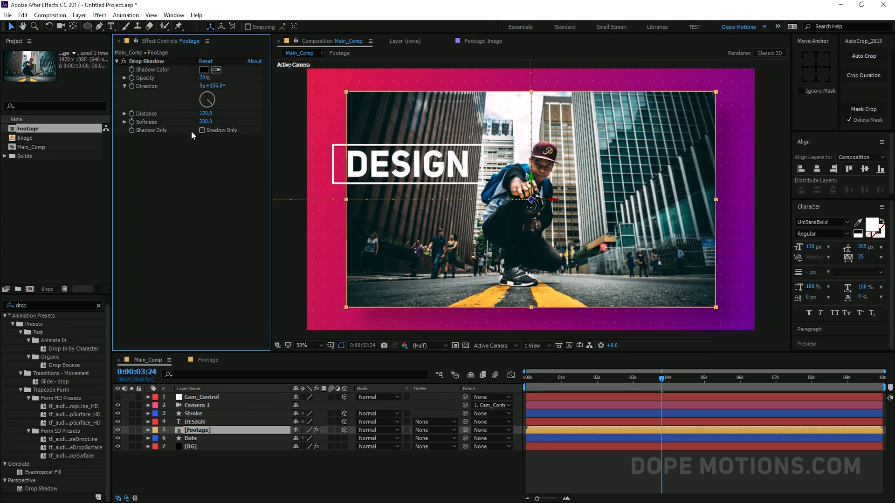
{"action": "left_click", "coordinate": [203, 78]}
{"action": "type", "text": "30"}
{"action": "left_click", "coordinate": [200, 195]}
{"action": "left_click", "coordinate": [419, 466]}
{"action": "left_click_drag", "start_coordinate": [619, 377], "coordinate": [551, 379]}
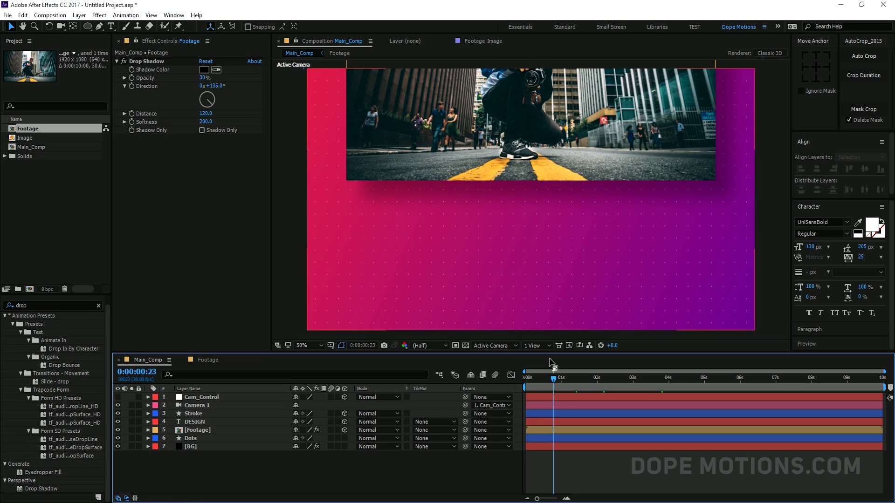
{"action": "left_click", "coordinate": [570, 376]}
{"action": "left_click", "coordinate": [604, 378]}
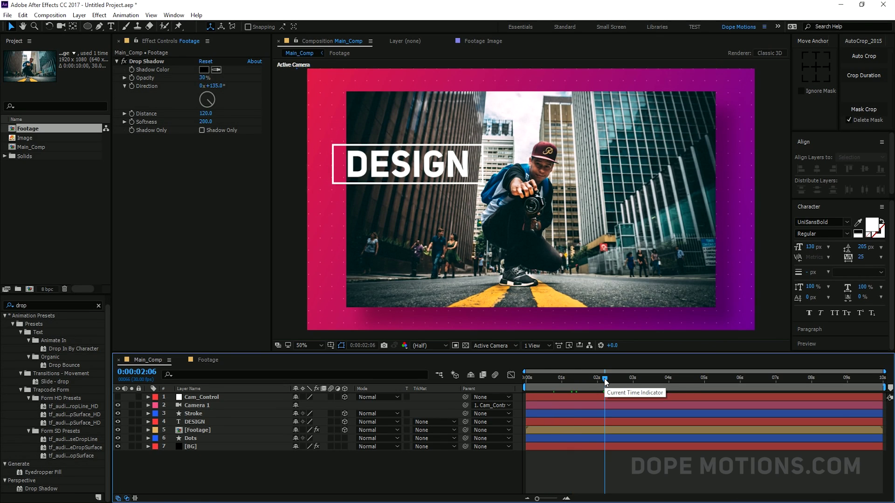
Step: Set the Footage layer's drop shadow opacity to 25% and copy the effect onto the DESIGN text layer
{"action": "left_click_drag", "start_coordinate": [208, 79], "coordinate": [201, 78]}
{"action": "left_click", "coordinate": [146, 61]}
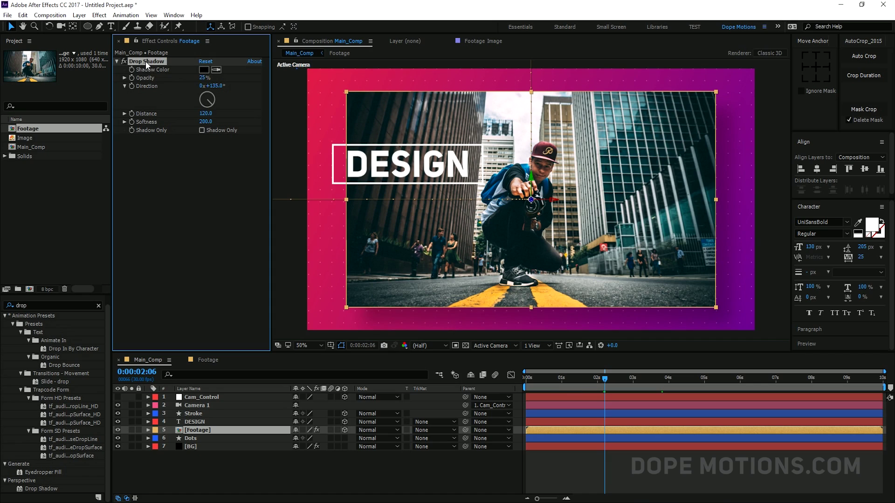
{"action": "left_click", "coordinate": [201, 422]}
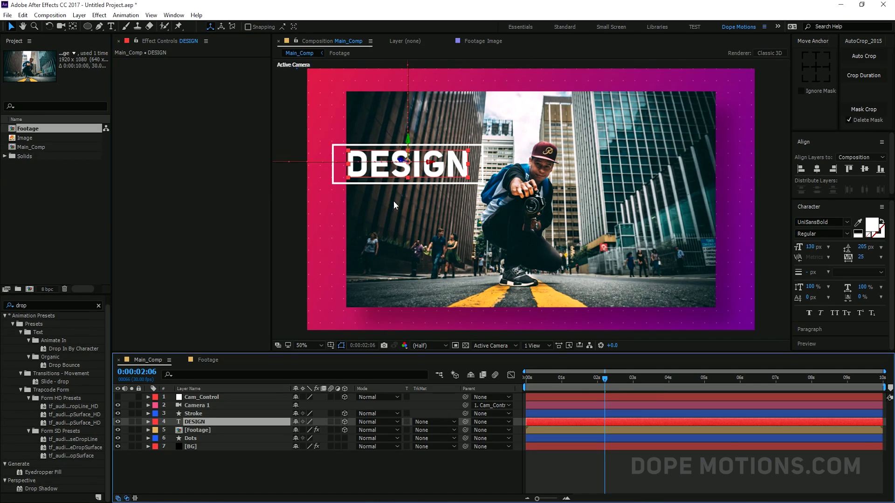
{"action": "left_click_drag", "start_coordinate": [419, 173], "coordinate": [420, 174]}
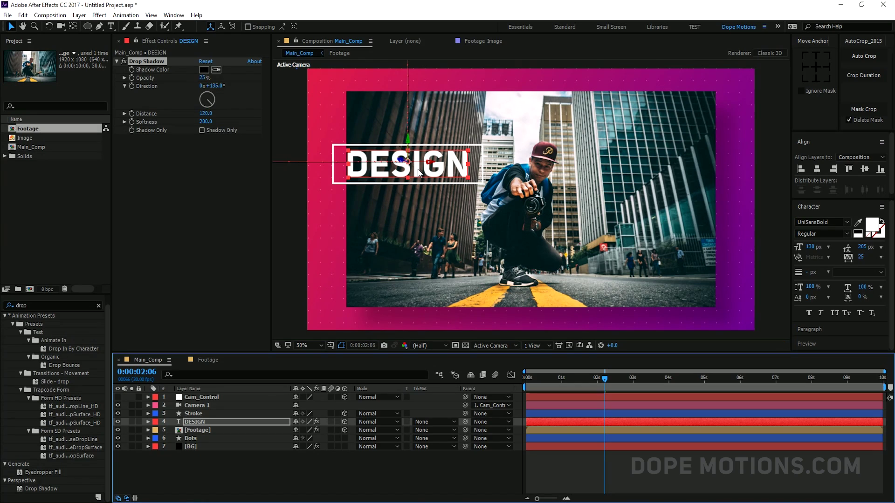
Step: Set the DESIGN layer's drop shadow softness to 100 and its opacity to 40%
{"action": "left_click", "coordinate": [201, 122]}
{"action": "type", "text": "100"}
{"action": "left_click", "coordinate": [181, 156]}
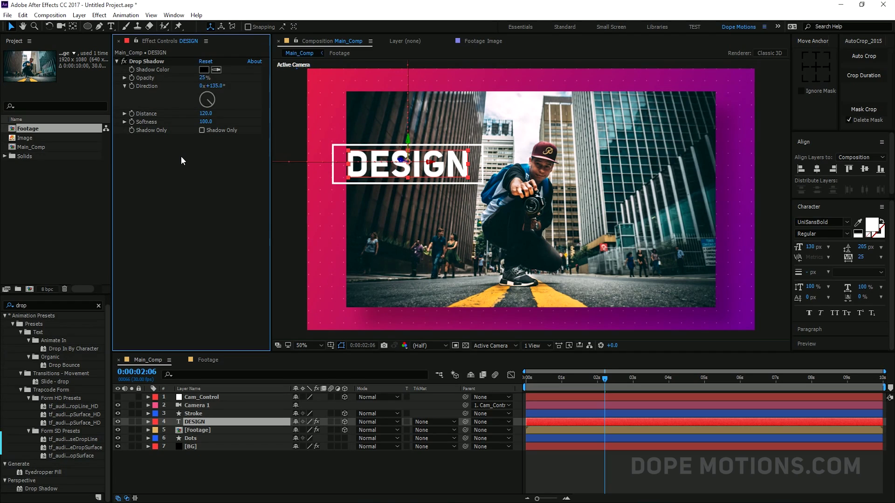
{"action": "left_click", "coordinate": [204, 77]}
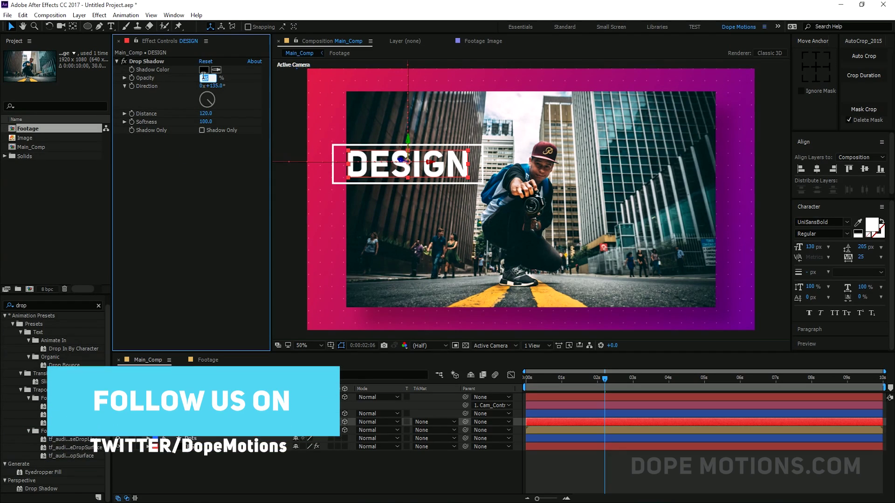
{"action": "type", "text": "40"}
{"action": "left_click", "coordinate": [184, 126]}
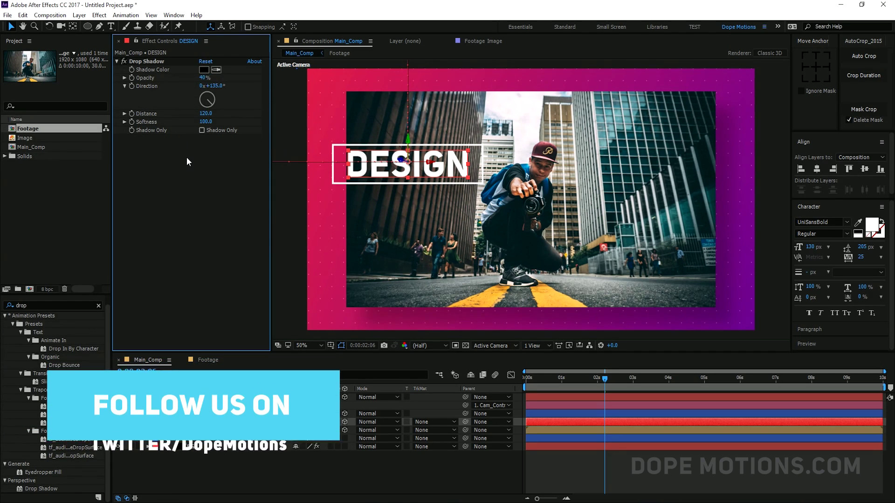
{"action": "left_click", "coordinate": [307, 475]}
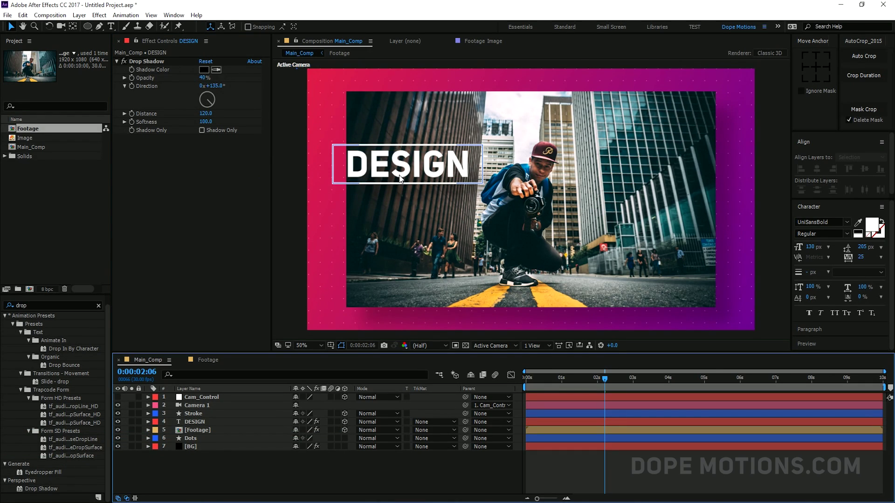
Step: Toggle the DESIGN layer's Drop Shadow effect off and on to compare the title with and without it
{"action": "left_click", "coordinate": [125, 60]}
{"action": "left_click", "coordinate": [125, 60]}
{"action": "left_click", "coordinate": [125, 60]}
{"action": "left_click", "coordinate": [125, 60]}
{"action": "left_click", "coordinate": [125, 61]}
{"action": "left_click", "coordinate": [125, 60]}
{"action": "left_click", "coordinate": [125, 61]}
{"action": "left_click", "coordinate": [125, 61]}
{"action": "left_click", "coordinate": [125, 61]}
{"action": "left_click", "coordinate": [125, 61]}
{"action": "left_click", "coordinate": [125, 60]}
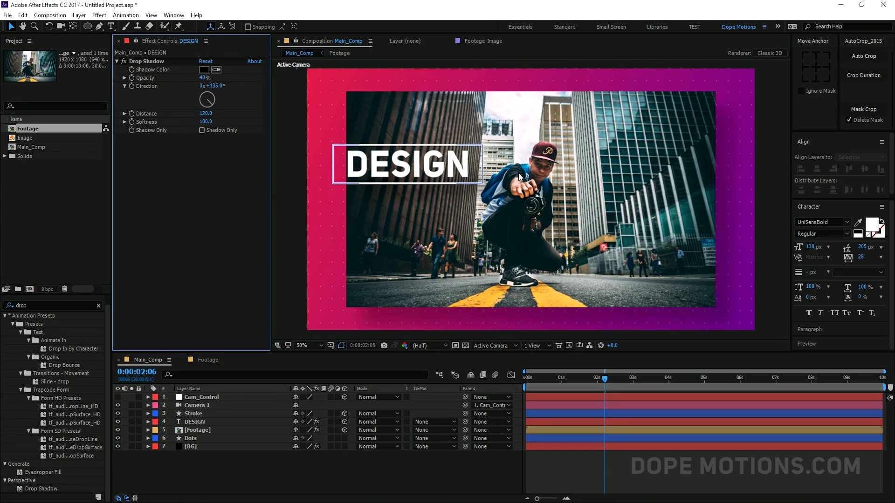
Step: Try placing a duplicate of the DESIGN text layer below the original title, and delete the copy
{"action": "left_click", "coordinate": [216, 465]}
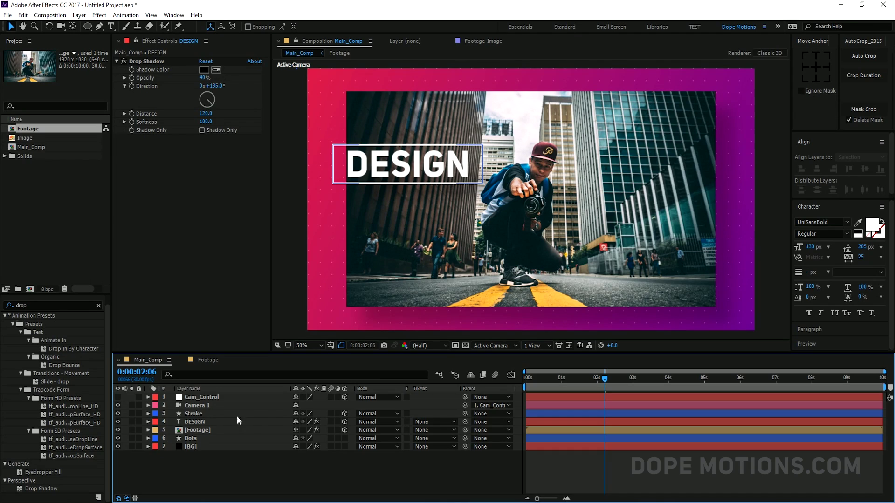
{"action": "left_click", "coordinate": [198, 419]}
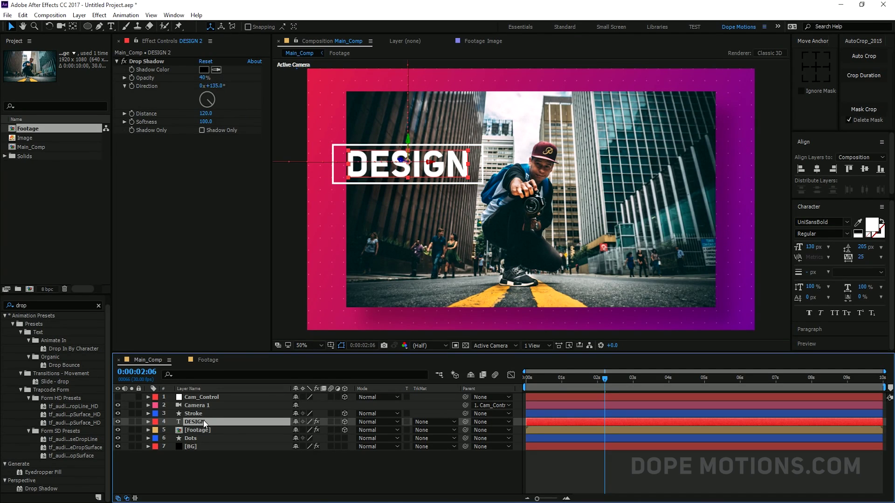
{"action": "key", "text": "ctrl+d"}
{"action": "left_click_drag", "start_coordinate": [407, 139], "coordinate": [408, 205]}
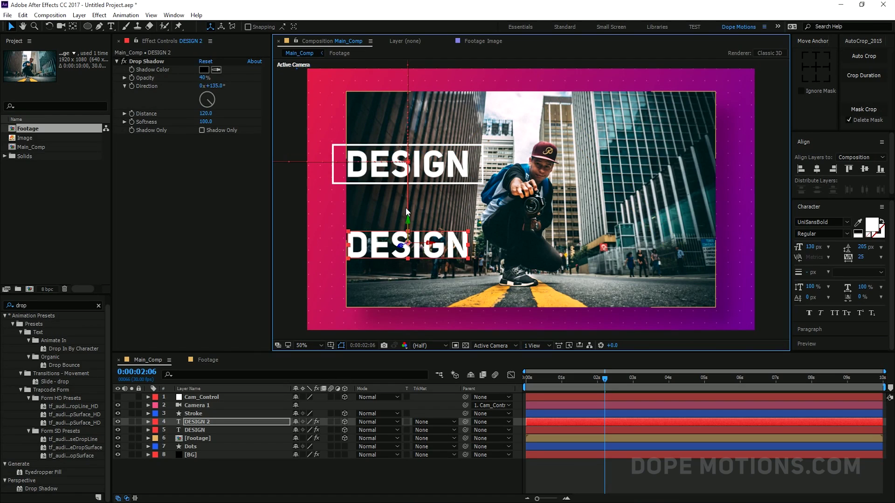
{"action": "left_click", "coordinate": [193, 423]}
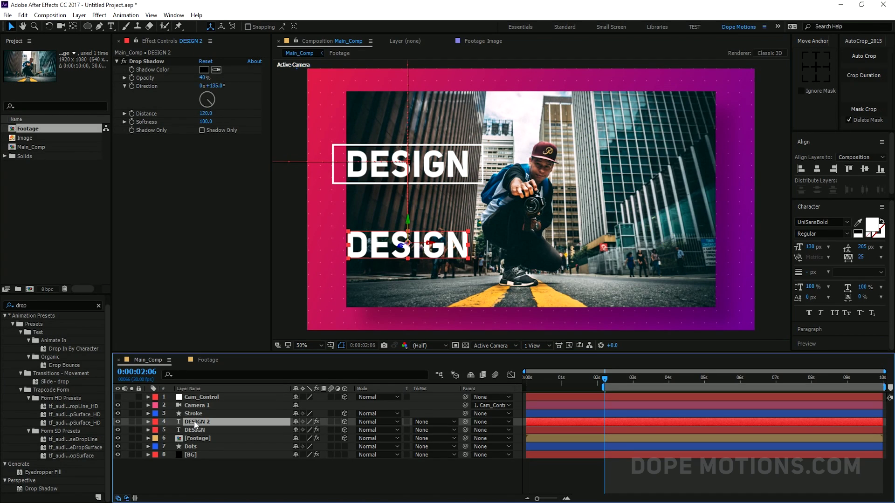
{"action": "key", "text": "Delete"}
{"action": "left_click", "coordinate": [205, 426]}
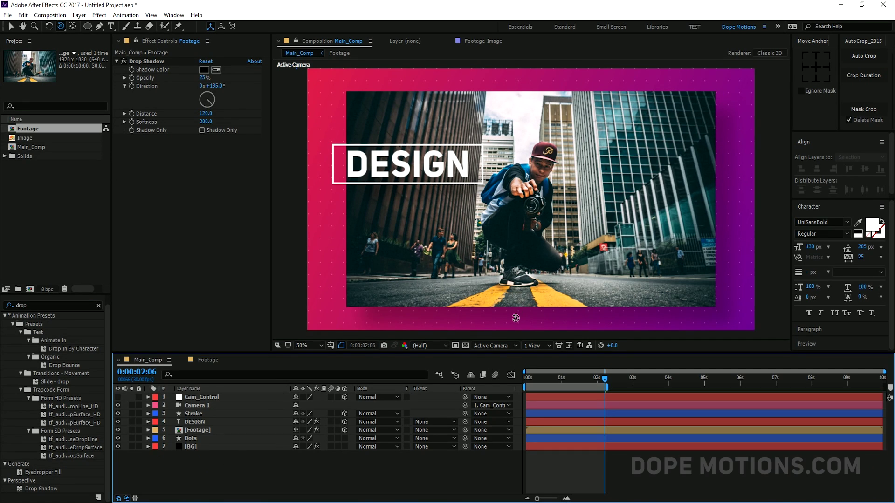
Step: Reset the Main_Comp work area to start at 0 seconds and end at about 8 seconds
{"action": "key", "text": "b"}
{"action": "key", "text": "v"}
{"action": "left_click_drag", "start_coordinate": [604, 387], "coordinate": [525, 387]}
{"action": "left_click_drag", "start_coordinate": [605, 387], "coordinate": [810, 387]}
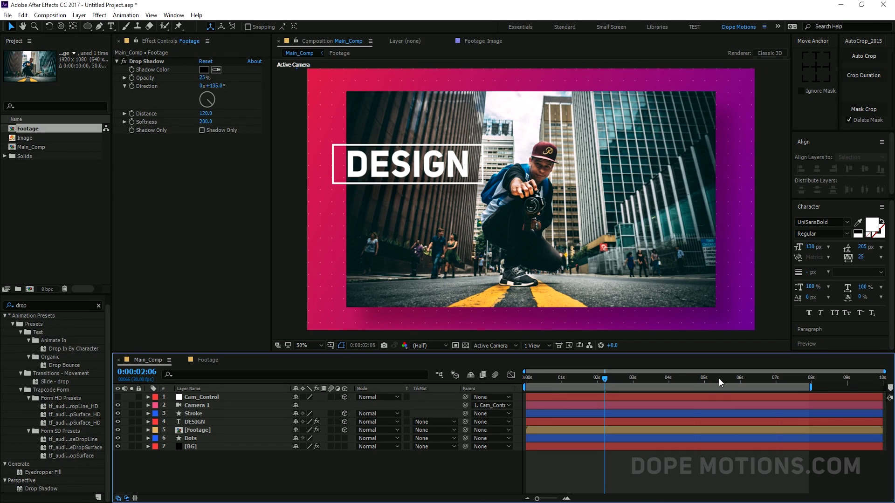
Step: Duplicate the Stroke shape layer and rename the copy Matte
{"action": "left_click", "coordinate": [194, 414]}
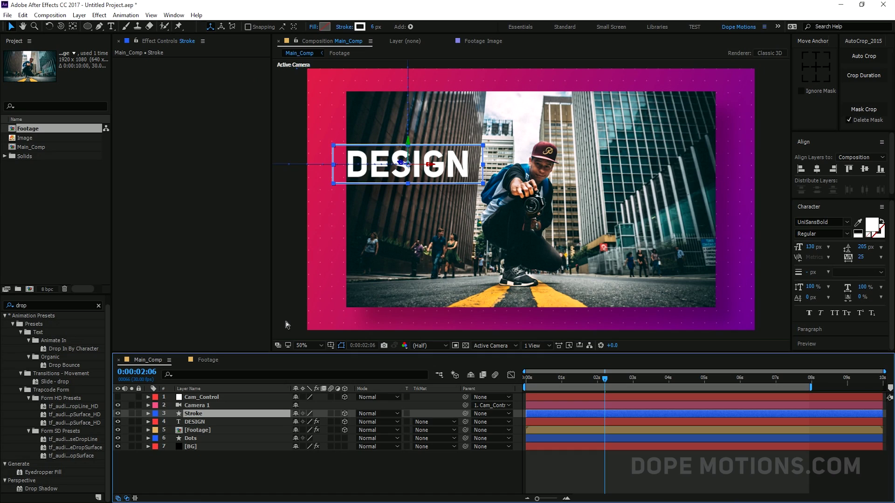
{"action": "key", "text": "ctrl+d"}
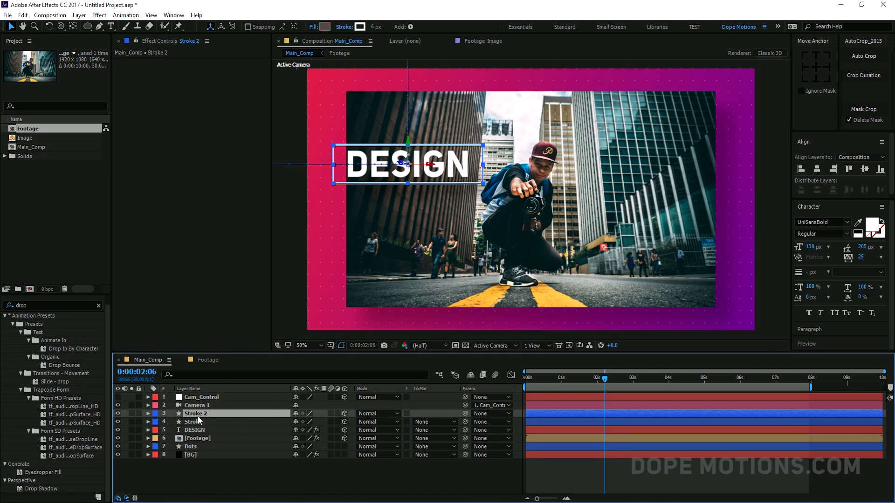
{"action": "key", "text": "Return"}
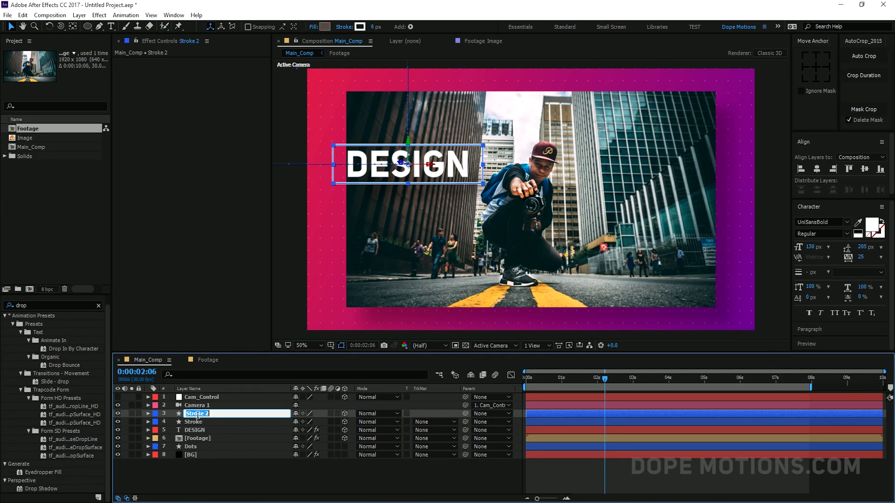
{"action": "type", "text": "Matte"}
{"action": "key", "text": "Return"}
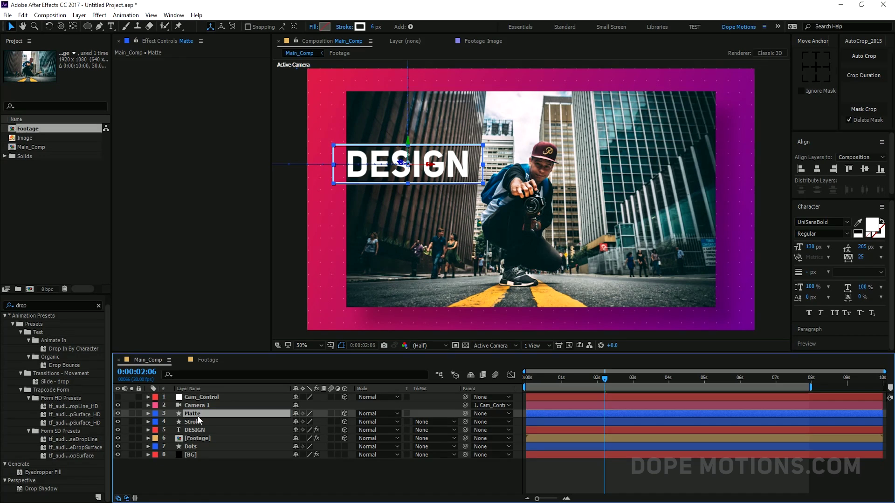
Step: Set the Matte shape's stroke width to 0 px and its fill colour to black (000000)
{"action": "left_click_drag", "start_coordinate": [375, 27], "coordinate": [316, 27]}
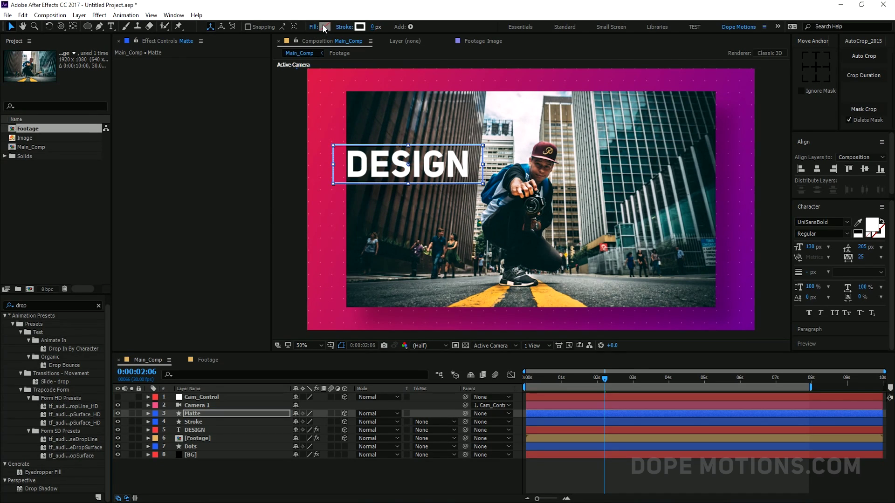
{"action": "left_click", "coordinate": [324, 26]}
{"action": "type", "text": "000000"}
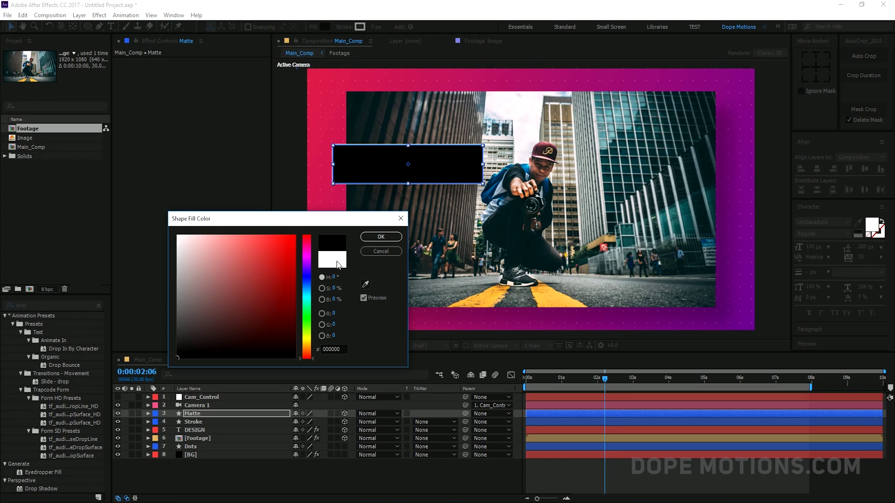
{"action": "left_click", "coordinate": [372, 237]}
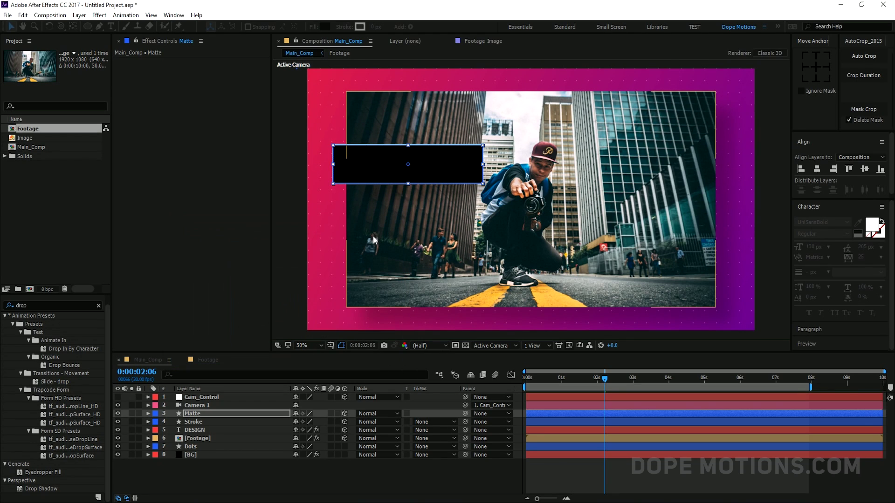
Step: Place the Matte layer directly above DESIGN and set the DESIGN layer's track matte to Alpha
{"action": "left_click", "coordinate": [193, 413]}
{"action": "left_click_drag", "start_coordinate": [193, 414], "coordinate": [193, 428]}
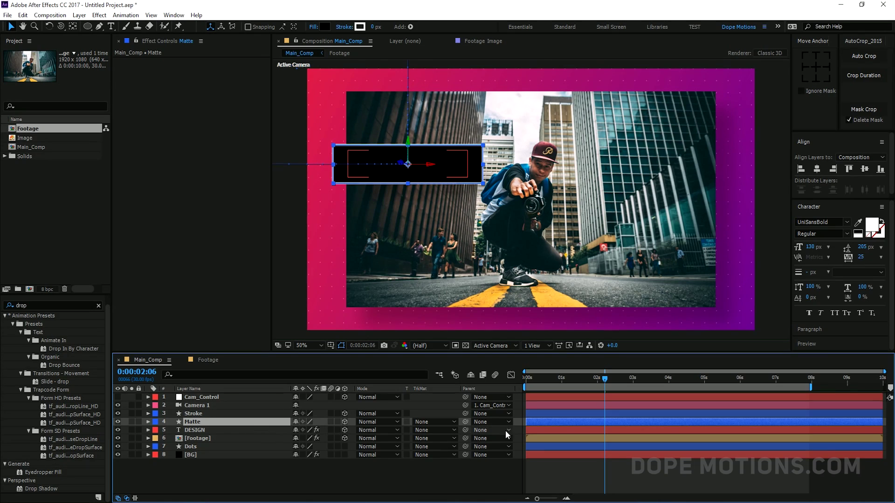
{"action": "left_click", "coordinate": [280, 430]}
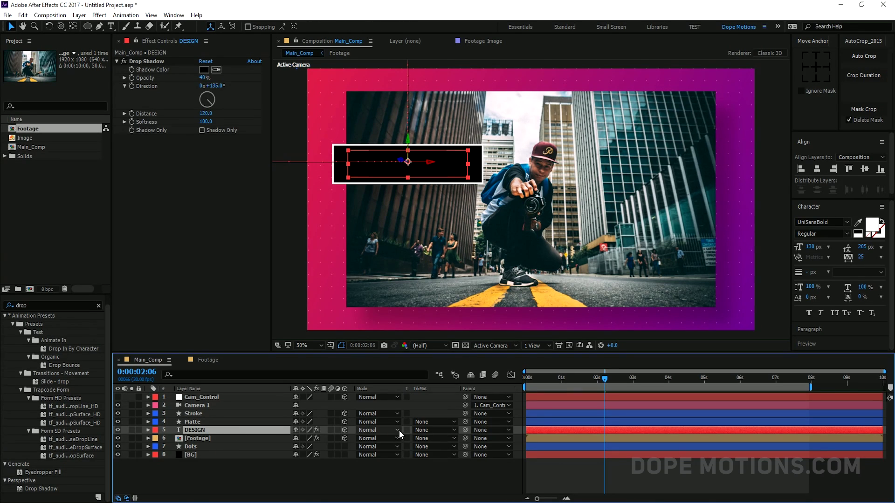
{"action": "left_click", "coordinate": [420, 431]}
{"action": "left_click", "coordinate": [440, 451]}
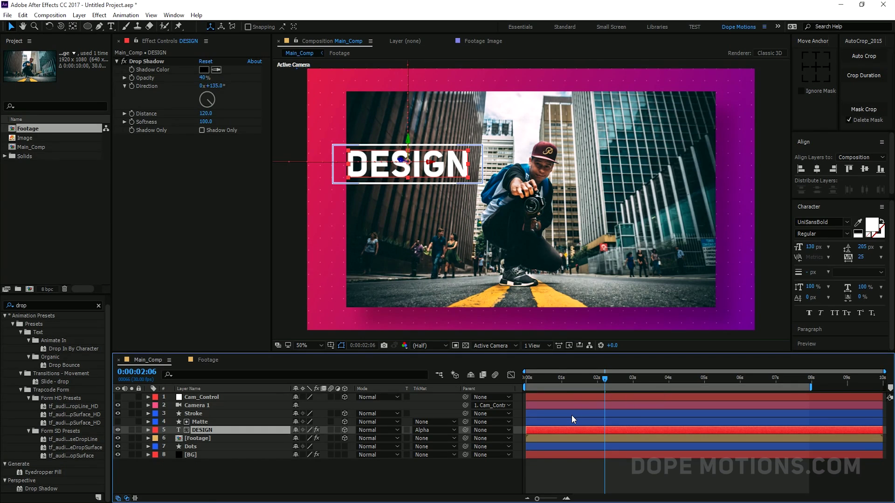
Step: Reveal the DESIGN layer's keyframes, move its first Position keyframe to about 20 frames, and scrub through the reveal
{"action": "key", "text": "equal"}
{"action": "left_click_drag", "start_coordinate": [626, 380], "coordinate": [670, 383]}
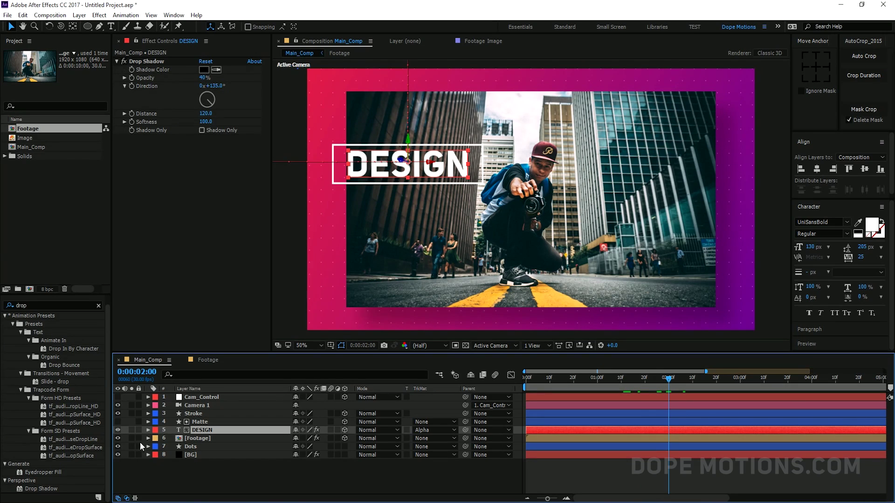
{"action": "left_click", "coordinate": [197, 423]}
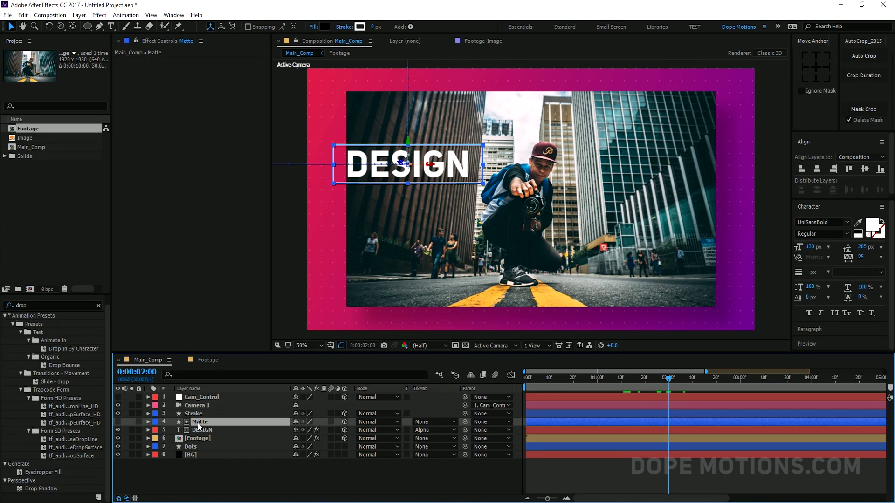
{"action": "left_click", "coordinate": [206, 431]}
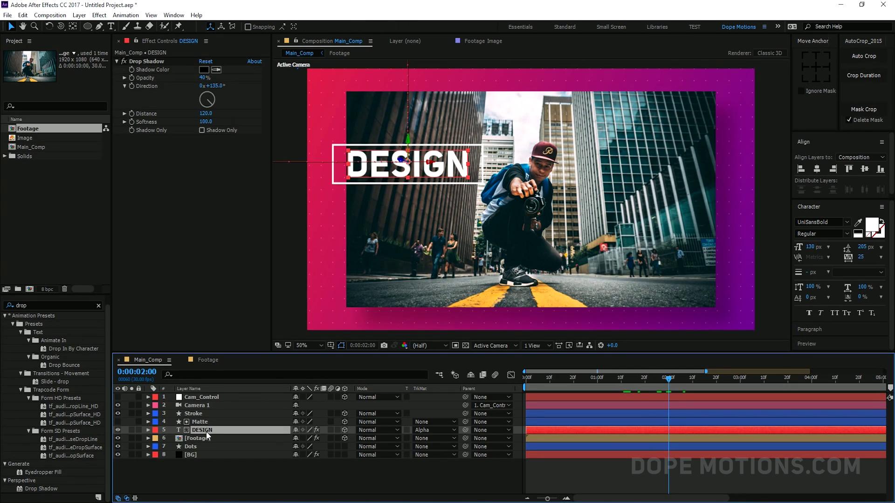
{"action": "key", "text": "u"}
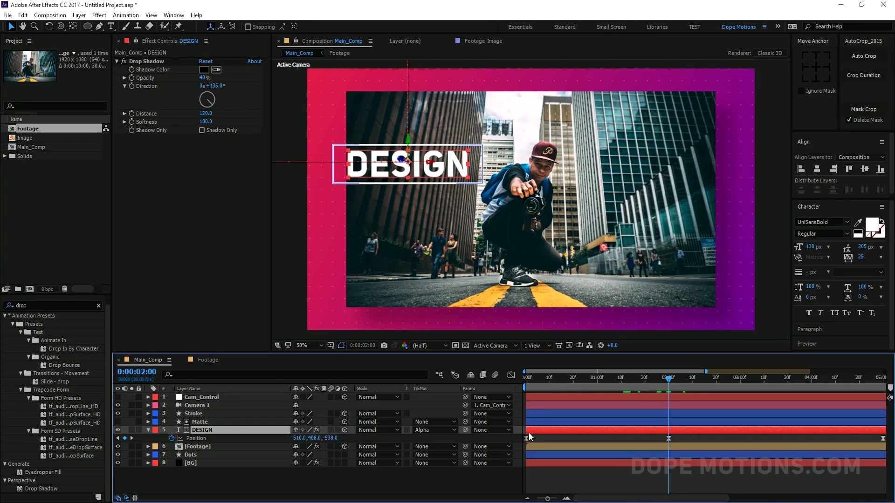
{"action": "left_click_drag", "start_coordinate": [525, 438], "coordinate": [572, 440]}
{"action": "left_click", "coordinate": [597, 378]}
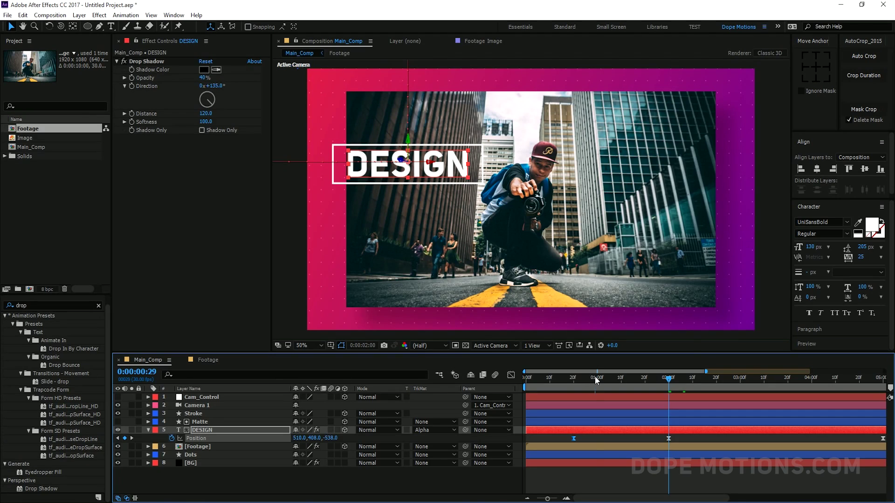
{"action": "left_click_drag", "start_coordinate": [599, 379], "coordinate": [601, 380]}
{"action": "left_click_drag", "start_coordinate": [605, 378], "coordinate": [622, 380]}
Step: Move DESIGN's first Position keyframe to about 12 frames and preview the reveal with the work area ending at 0:00:02:05
{"action": "left_click_drag", "start_coordinate": [573, 438], "coordinate": [558, 439]}
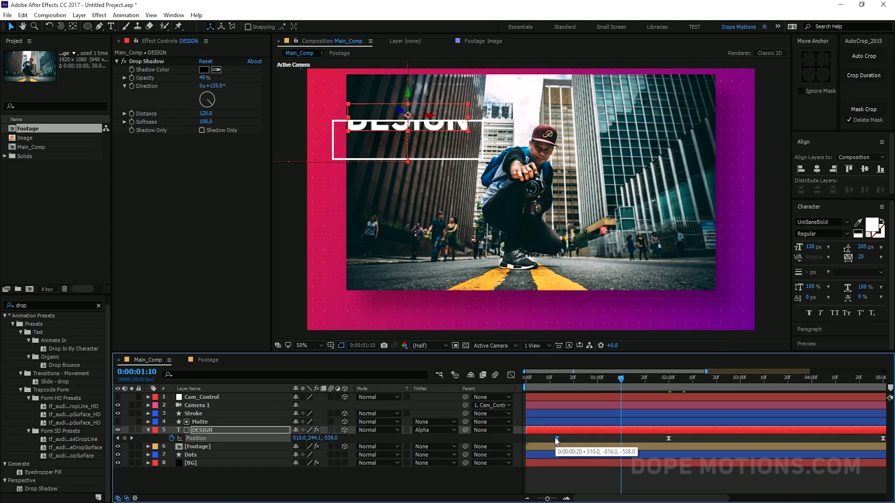
{"action": "left_click_drag", "start_coordinate": [565, 379], "coordinate": [588, 379]}
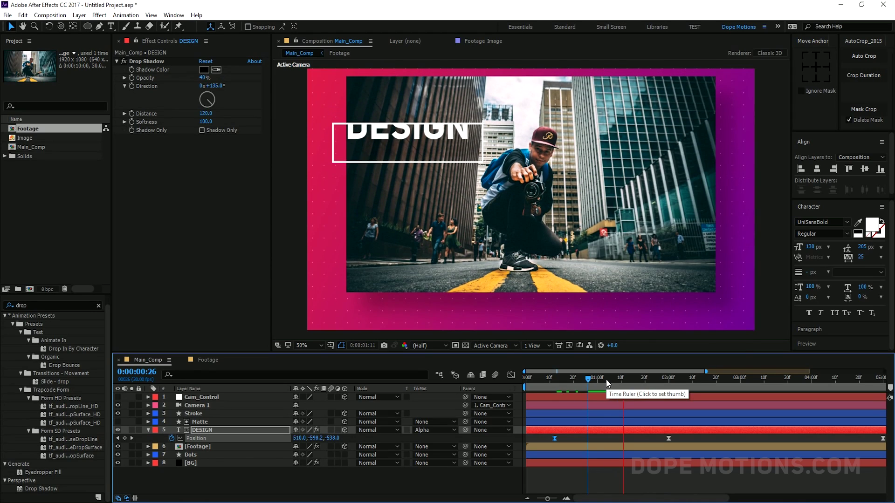
{"action": "left_click", "coordinate": [679, 377]}
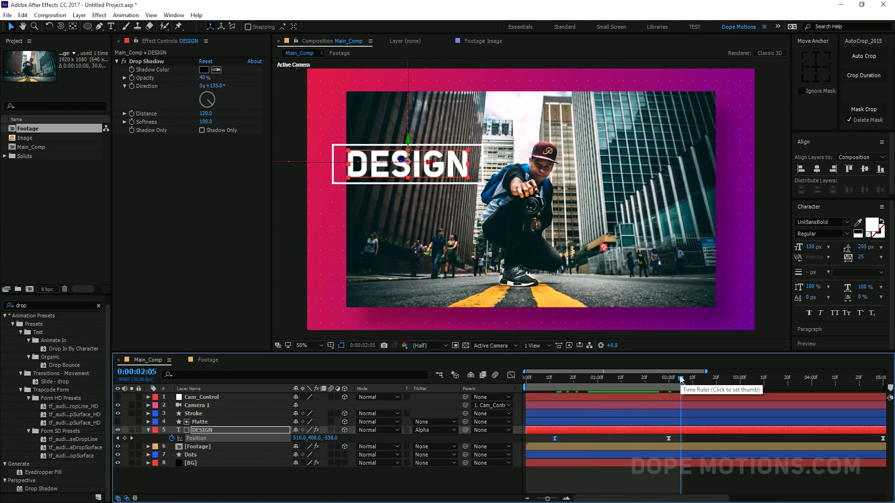
{"action": "key", "text": "space"}
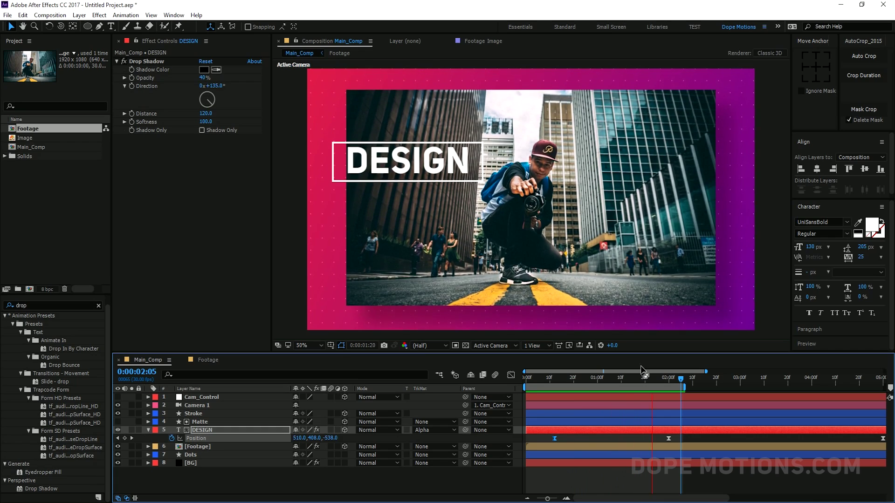
Step: Move DESIGN's first Position keyframe to about 7 frames and scrub through the title's reveal
{"action": "left_click", "coordinate": [605, 376]}
{"action": "mouse_move", "coordinate": [555, 439]}
{"action": "left_mouse_down"}
{"action": "mouse_move", "coordinate": [546, 439]}
{"action": "mouse_move", "coordinate": [580, 438]}
{"action": "mouse_move", "coordinate": [542, 440]}
{"action": "left_mouse_up"}
{"action": "left_click", "coordinate": [559, 480]}
{"action": "left_click_drag", "start_coordinate": [607, 378], "coordinate": [642, 383]}
Step: Copy the Drop Shadow effect from the DESIGN layer onto the Stroke layer
{"action": "left_click", "coordinate": [159, 61]}
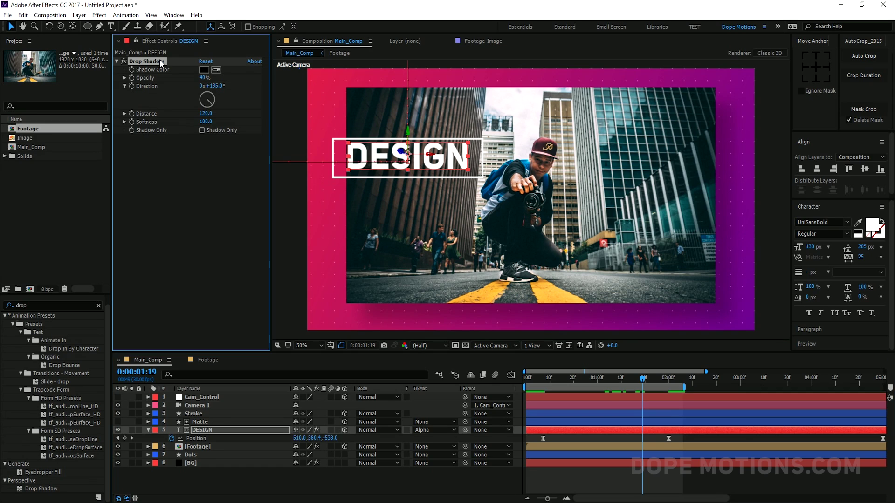
{"action": "left_click", "coordinate": [197, 415]}
{"action": "key", "text": "ctrl+v"}
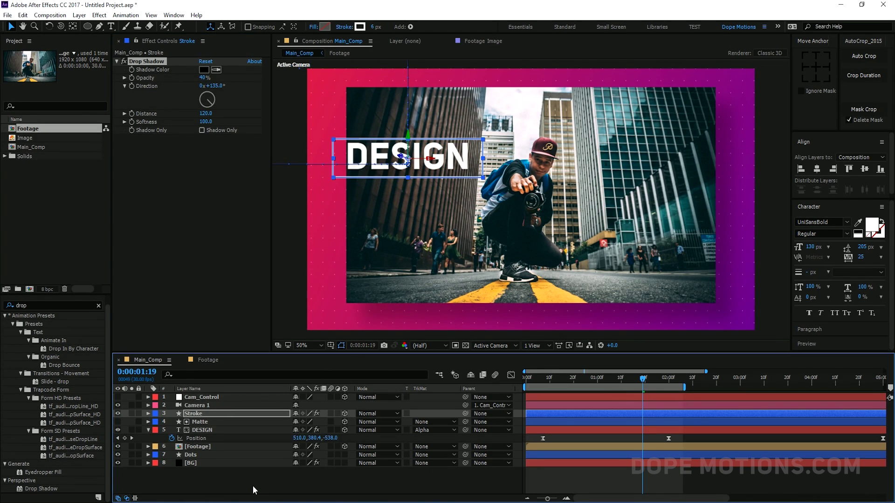
{"action": "left_click", "coordinate": [253, 486]}
Step: Set the Stroke layer's drop shadow softness to 50 and check the framed title at 0:00:02:03
{"action": "left_click", "coordinate": [200, 421]}
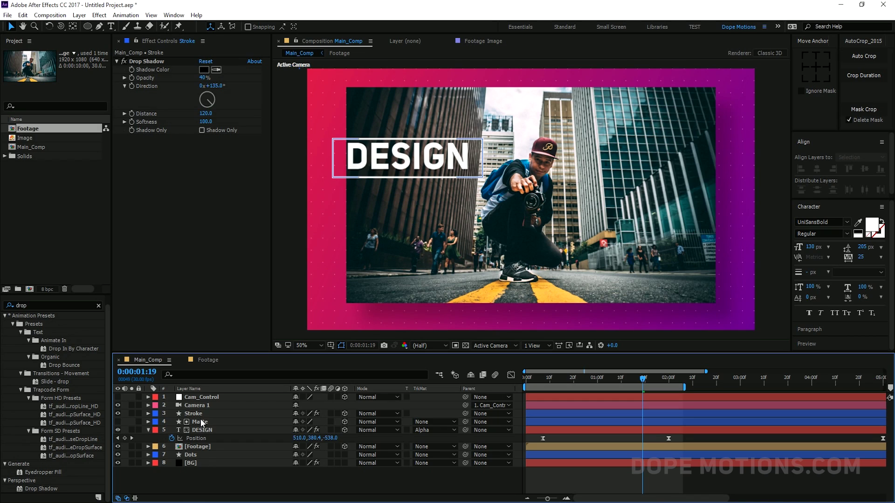
{"action": "left_click", "coordinate": [200, 415]}
{"action": "left_click", "coordinate": [206, 121]}
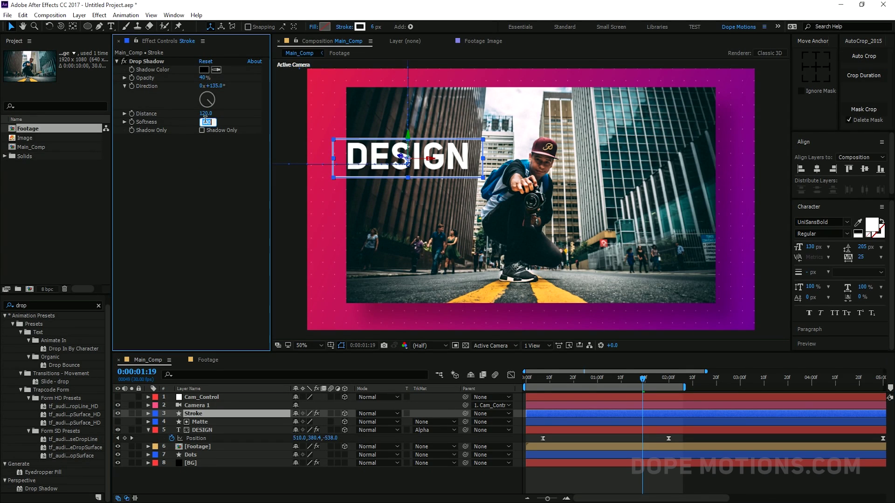
{"action": "type", "text": "50"}
{"action": "key", "text": "Return"}
{"action": "left_click", "coordinate": [258, 471]}
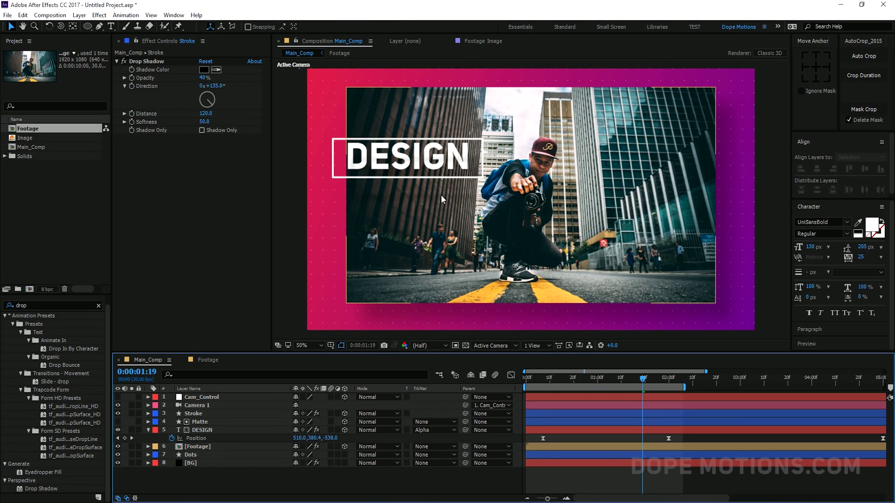
{"action": "left_click", "coordinate": [675, 378]}
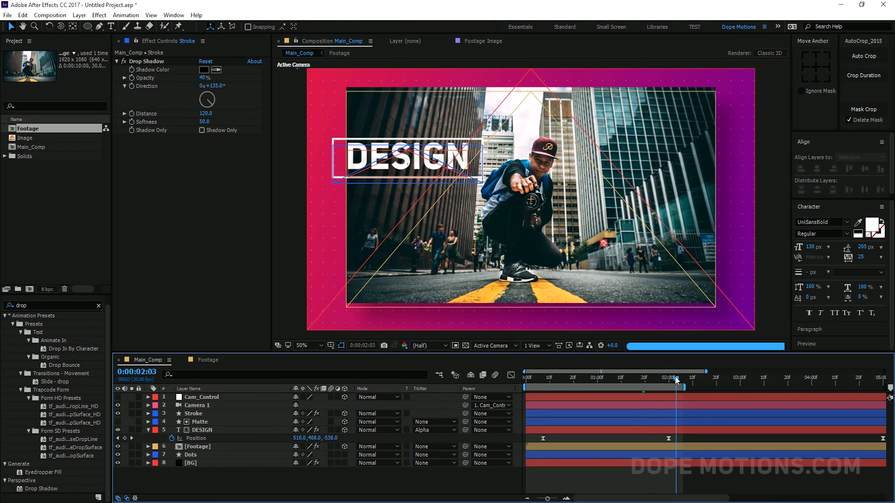
{"action": "key", "text": "comma"}
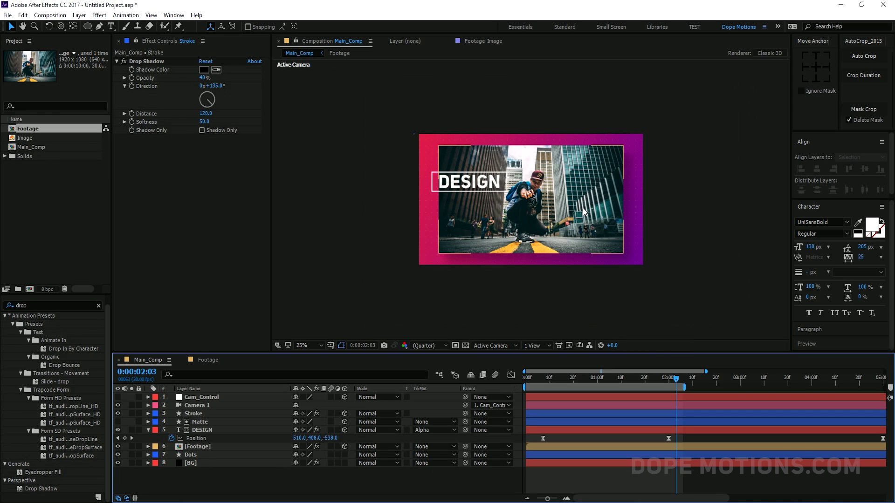
{"action": "key", "text": "period"}
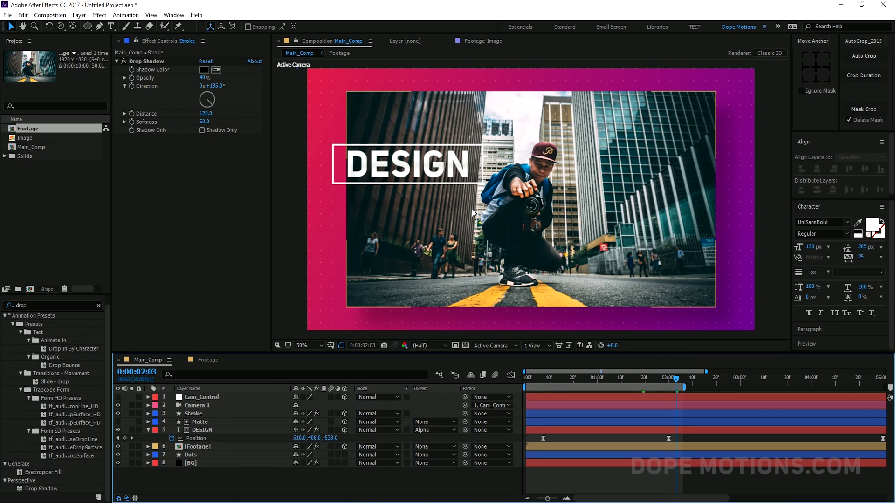
Step: Collapse the DESIGN layer's properties and add an adjustment layer named CC at the top of Main_Comp
{"action": "left_click", "coordinate": [147, 430]}
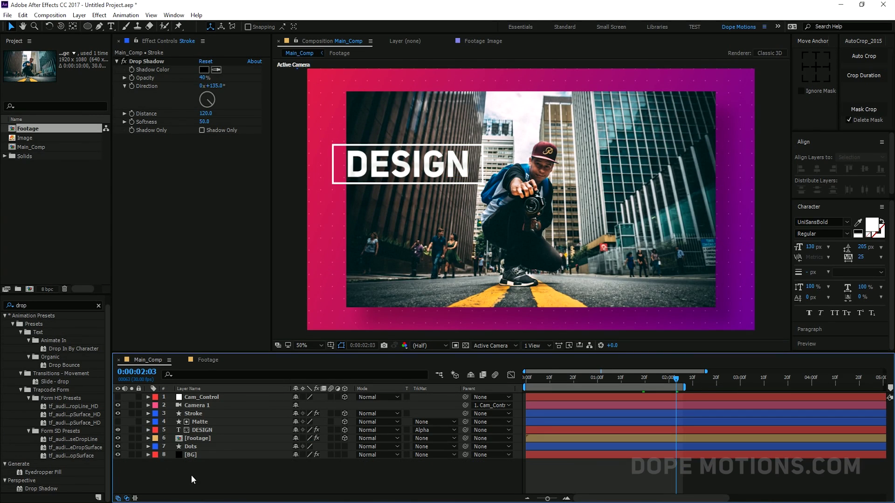
{"action": "right_click", "coordinate": [215, 474]}
{"action": "mouse_move", "coordinate": [243, 383]}
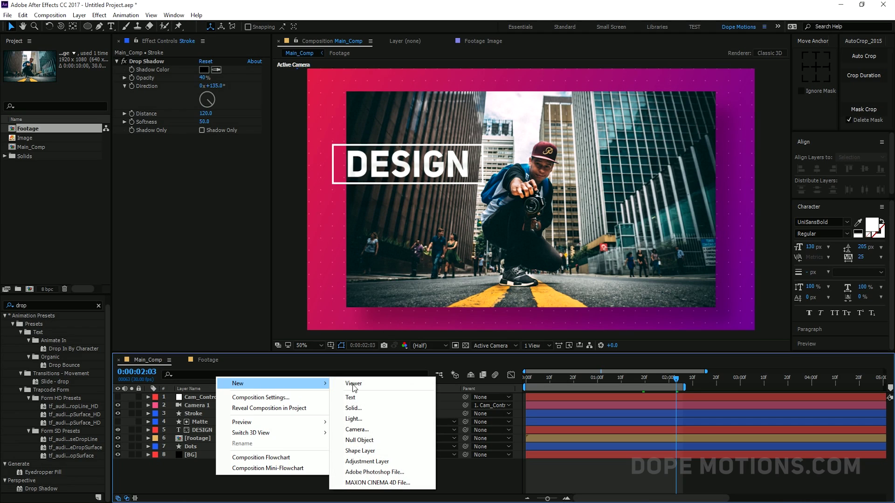
{"action": "left_click", "coordinate": [353, 460]}
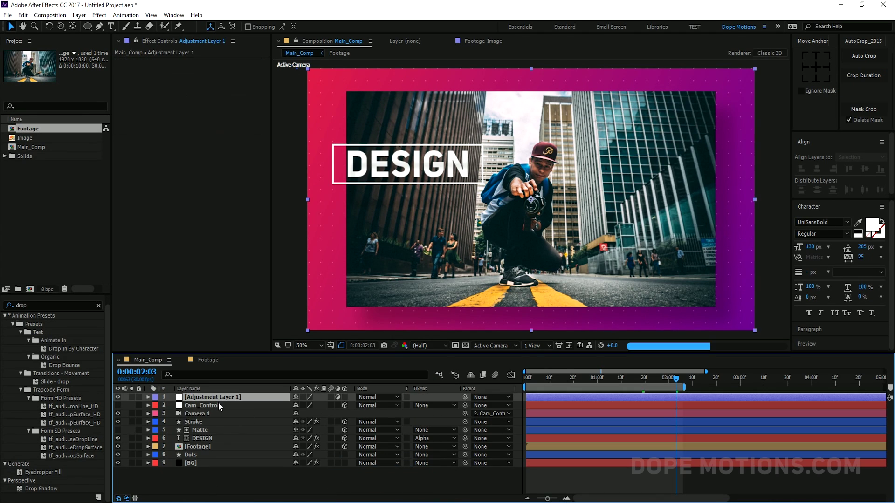
{"action": "key", "text": "Return"}
{"action": "type", "text": "CC"}
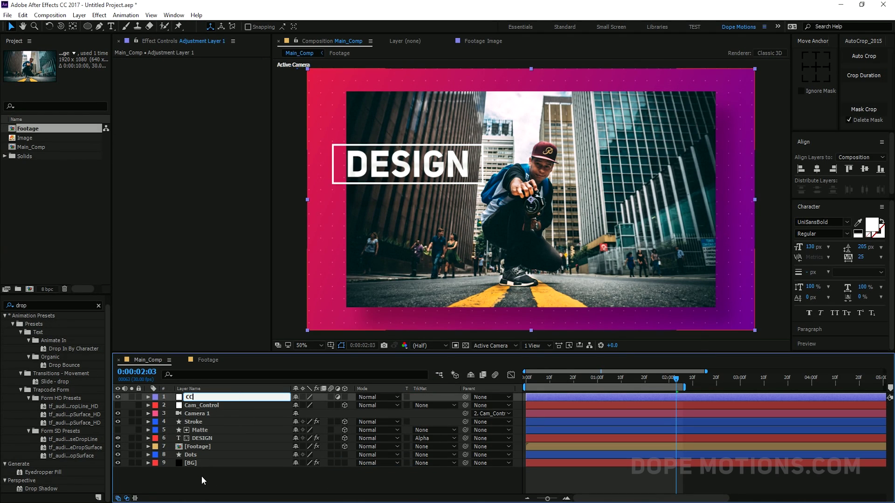
{"action": "left_click", "coordinate": [200, 476]}
Step: Apply the Curves effect to the CC layer and bend its RGB curve into a gentle S for more contrast
{"action": "left_click", "coordinate": [192, 398]}
{"action": "key", "text": "ctrl+space"}
{"action": "type", "text": "curves"}
{"action": "key", "text": "Return"}
{"action": "left_click_drag", "start_coordinate": [164, 189], "coordinate": [166, 190]}
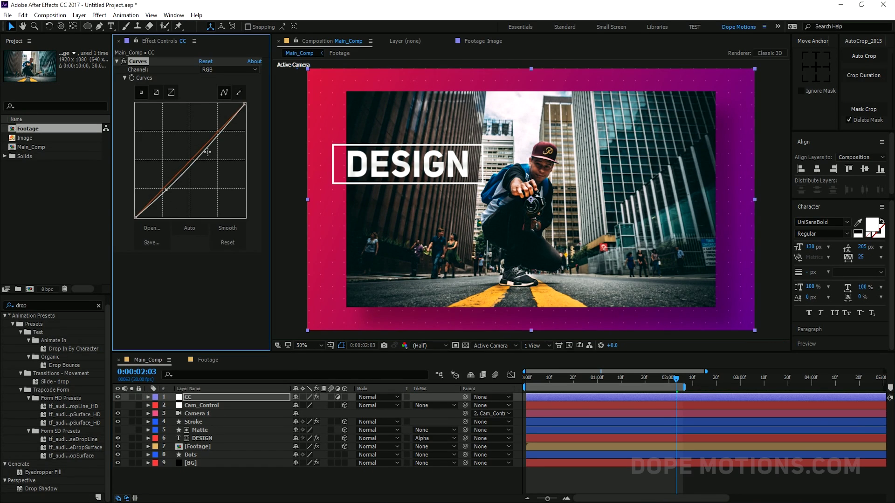
{"action": "left_click_drag", "start_coordinate": [217, 140], "coordinate": [213, 133]}
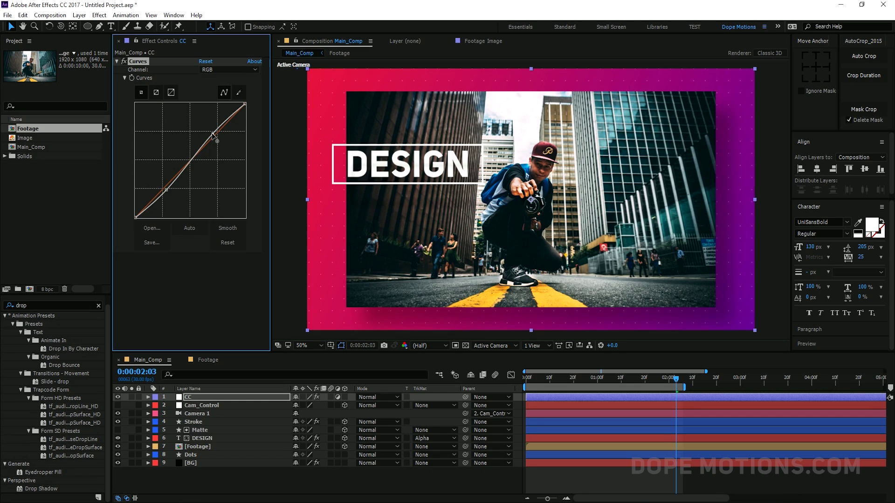
Step: Compare the scene with and without the Curves effect, leaving the effect enabled
{"action": "left_click", "coordinate": [124, 58]}
{"action": "left_click", "coordinate": [125, 59]}
{"action": "left_click", "coordinate": [124, 59]}
{"action": "left_click", "coordinate": [125, 59]}
Step: Review the graded animation between about 0:00:01:10 and 0:00:01:24, and look into the Footage composition holding the photo
{"action": "left_click", "coordinate": [626, 476]}
{"action": "mouse_move", "coordinate": [635, 379]}
{"action": "left_mouse_down"}
{"action": "mouse_move", "coordinate": [568, 380]}
{"action": "mouse_move", "coordinate": [621, 382]}
{"action": "left_mouse_up"}
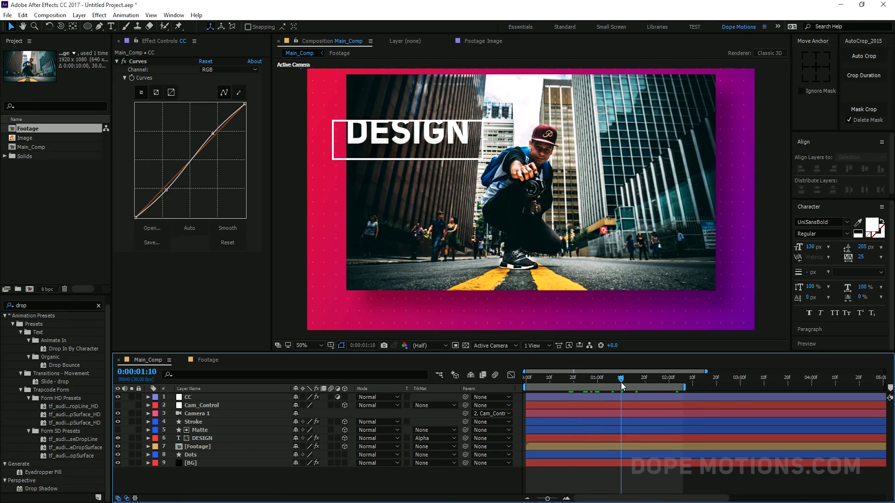
{"action": "left_click", "coordinate": [635, 376]}
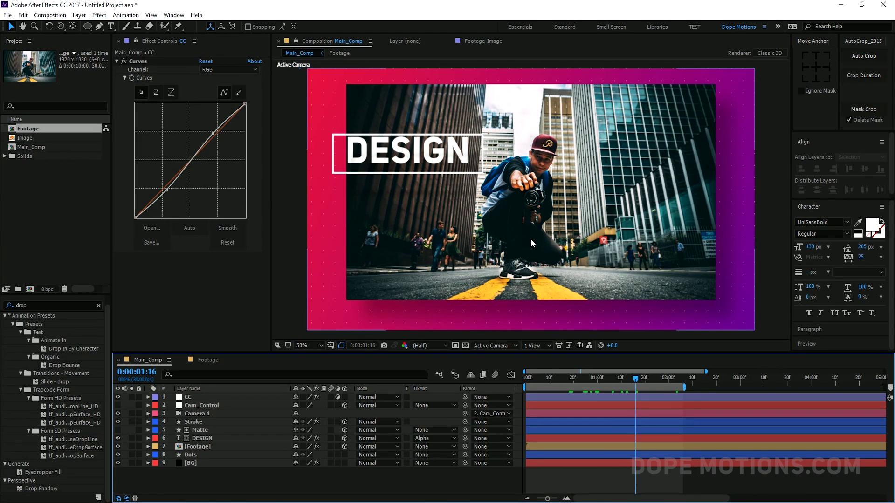
{"action": "left_click_drag", "start_coordinate": [594, 377], "coordinate": [621, 378]}
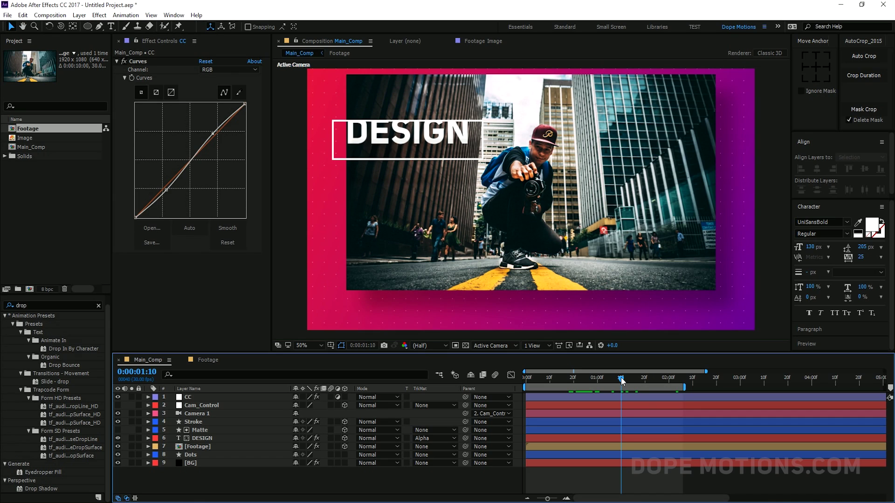
{"action": "key", "text": "space"}
{"action": "left_click", "coordinate": [209, 360]}
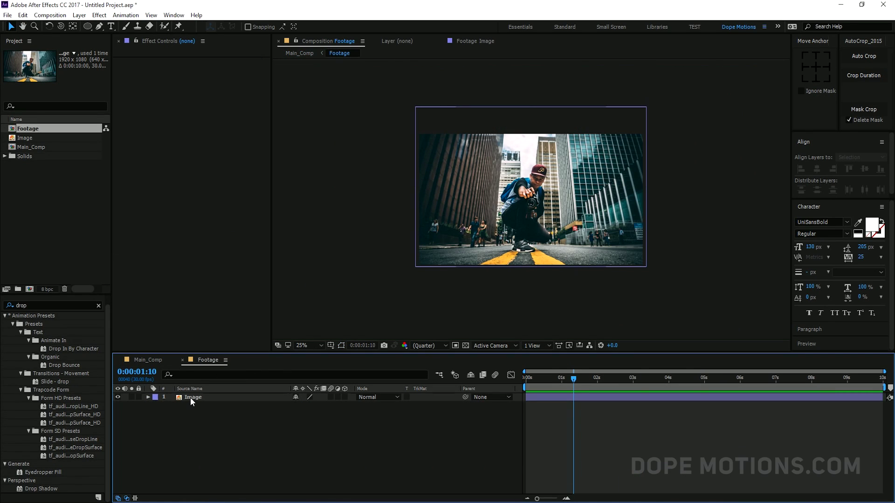
{"action": "left_click", "coordinate": [149, 360]}
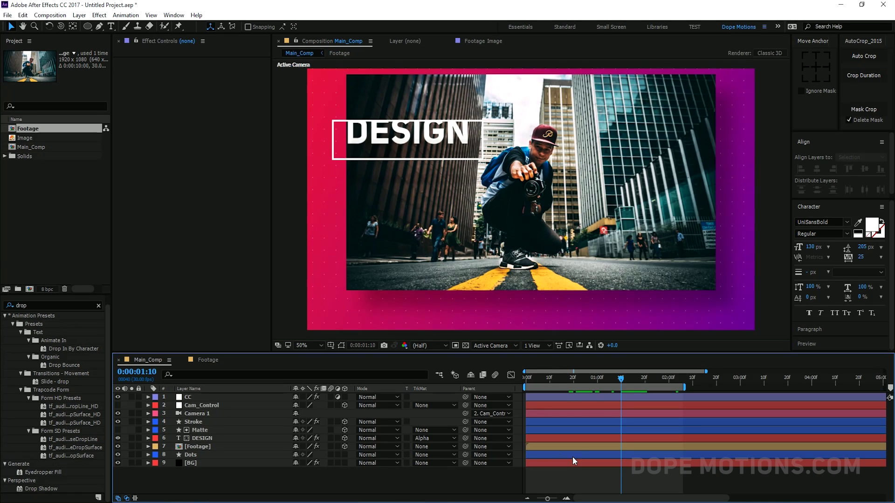
{"action": "left_click_drag", "start_coordinate": [624, 376], "coordinate": [652, 373]}
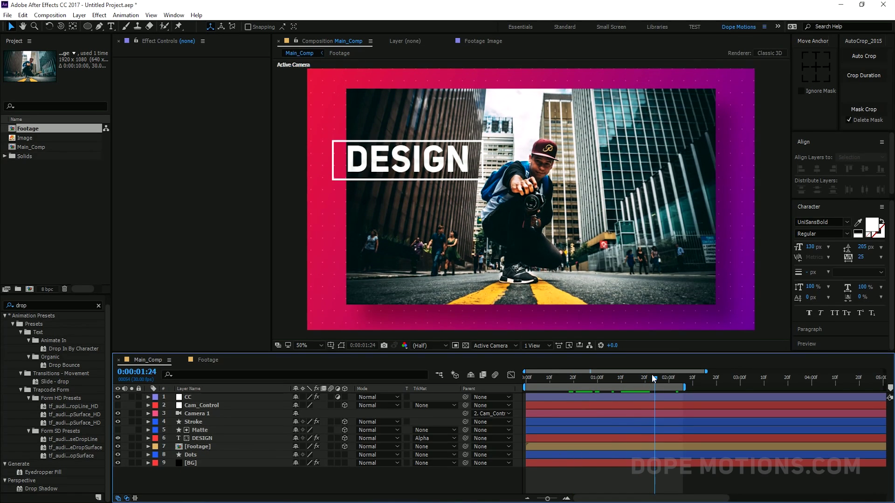